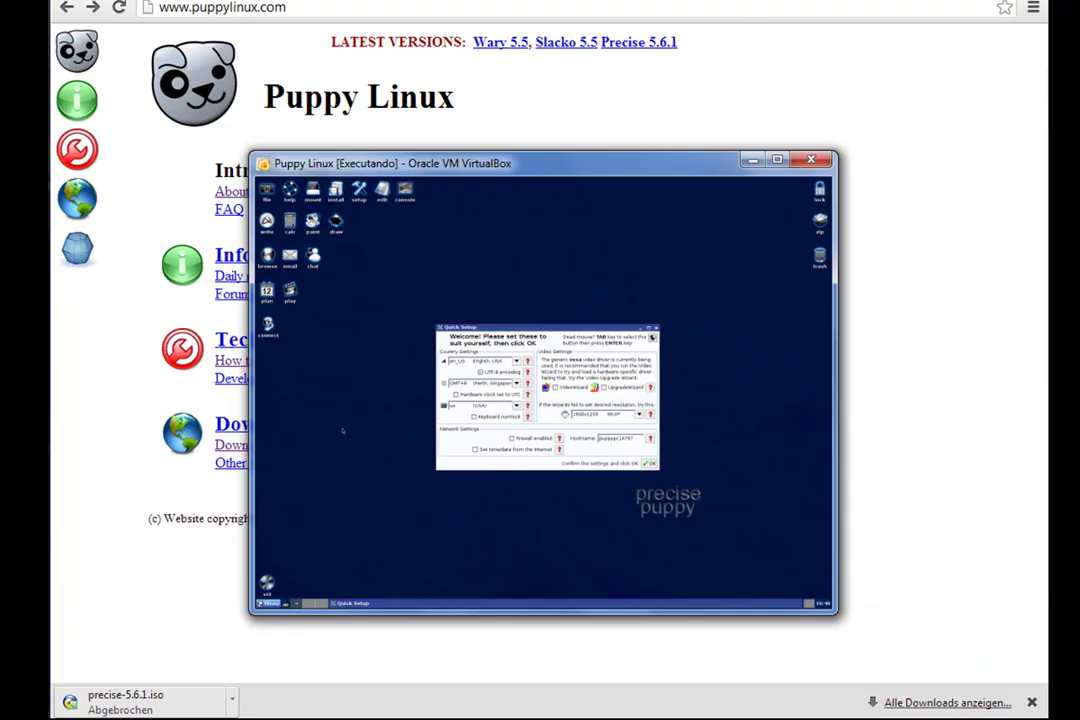
Step: Move and enlarge the Puppy Linux virtual machine window until it fills the screen
left_click_drag(250, 153, 52, 27)
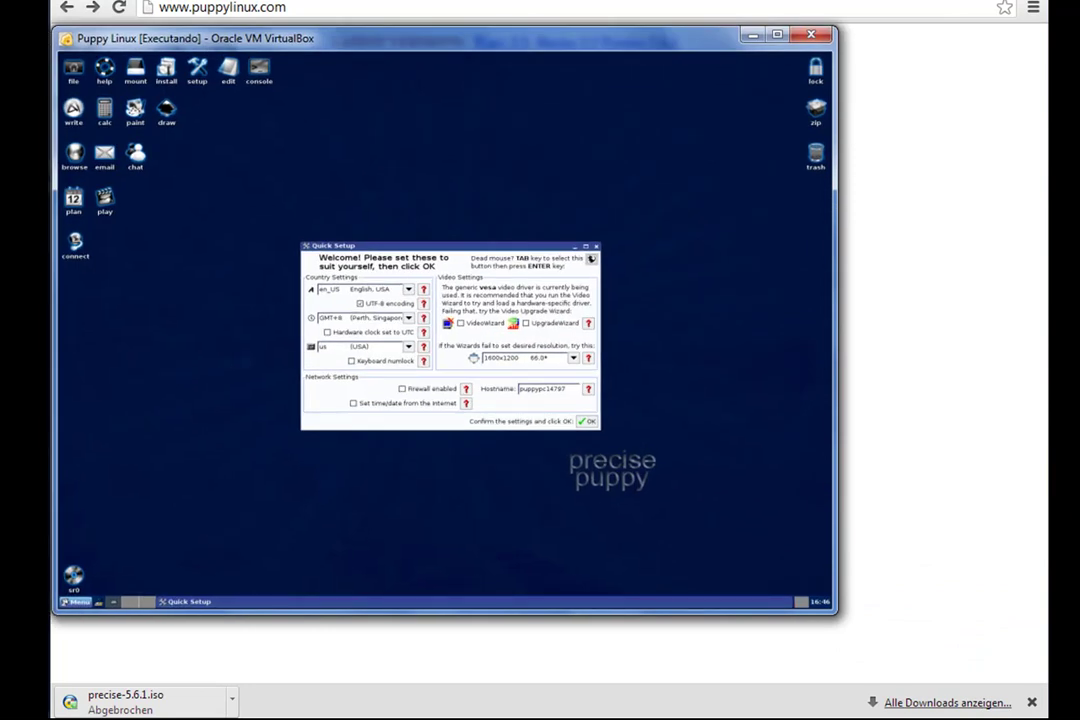
left_click_drag(838, 613, 995, 683)
left_click_drag(516, 35, 512, 0)
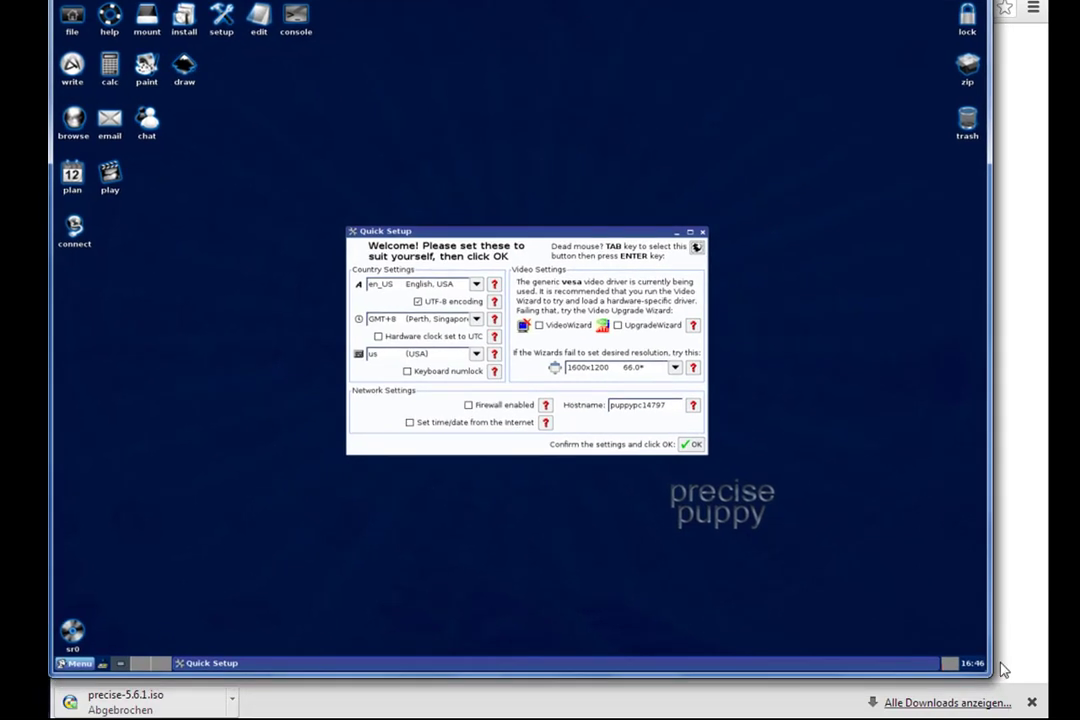
left_click_drag(992, 677, 1048, 719)
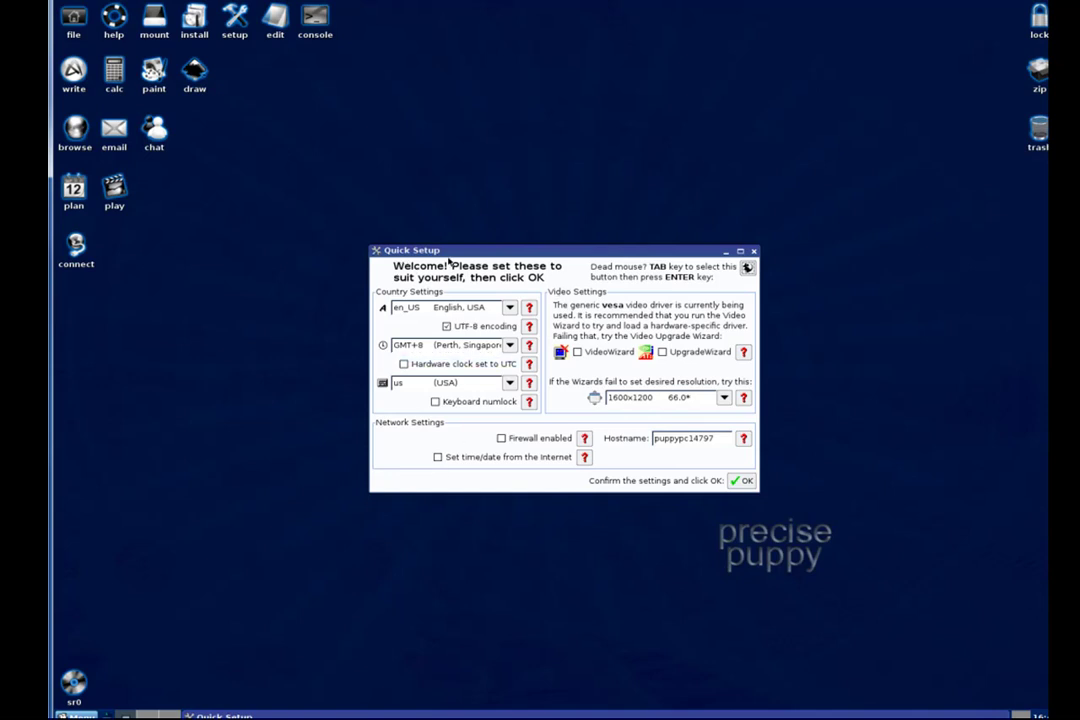
Step: Dismiss the Quick Setup dialog and the first-run welcome message without changing any settings
left_click(754, 251)
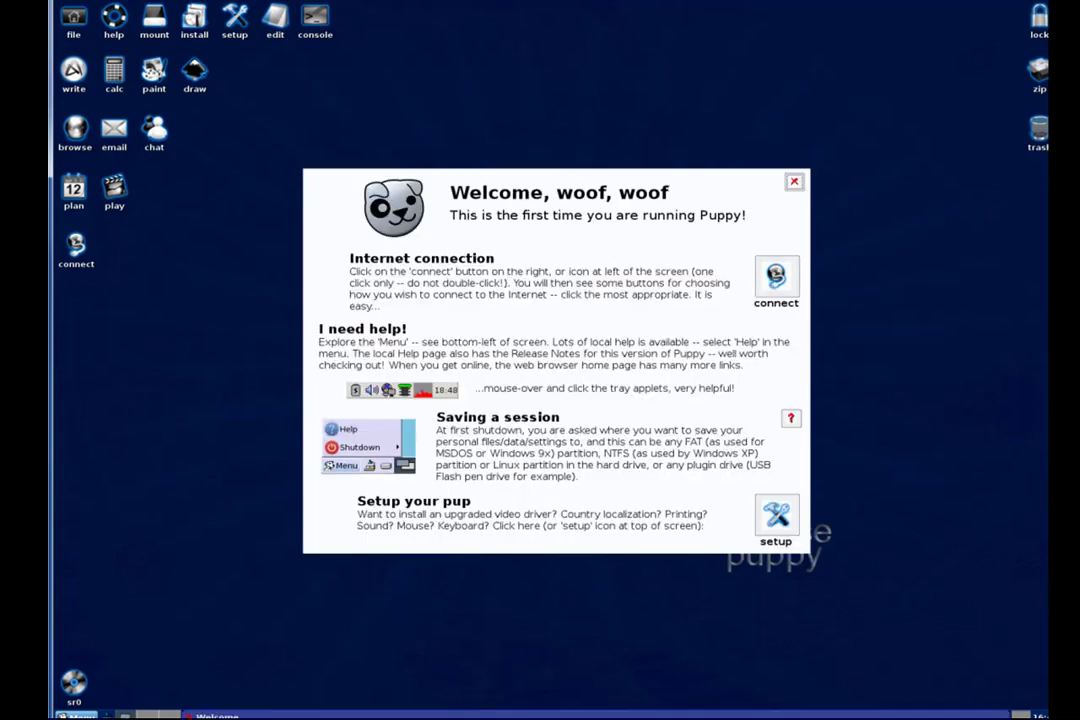
left_click(794, 182)
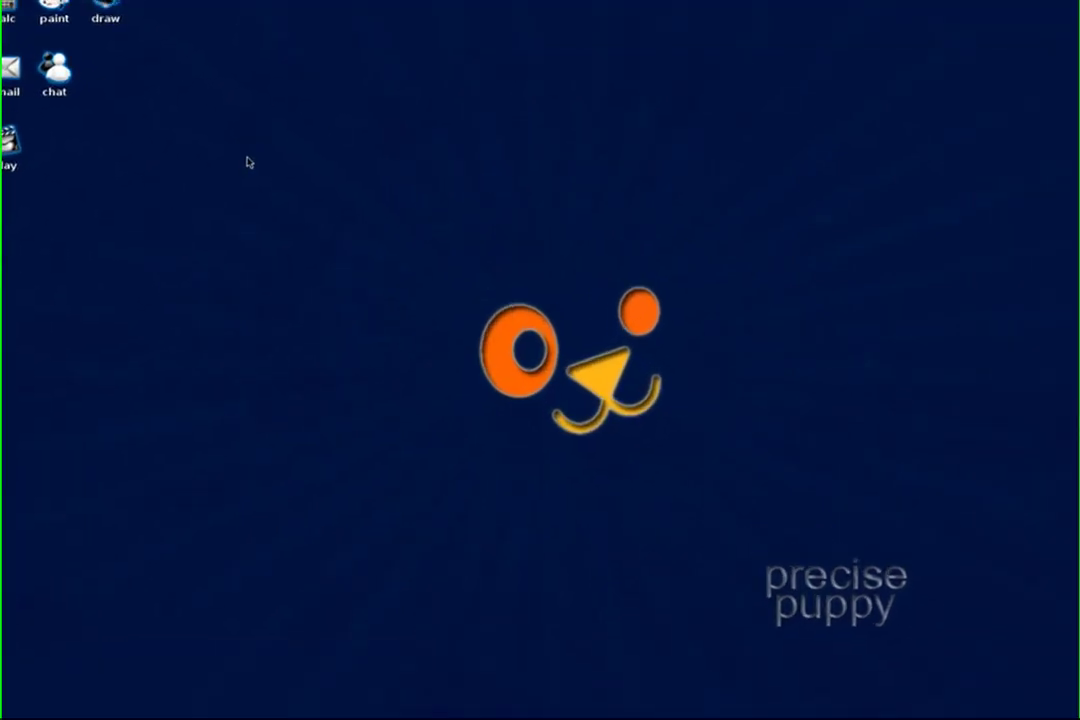
Step: Start the GParted partition manager on the sda internal drive and move its window clear of the desktop icons
right_click(255, 140)
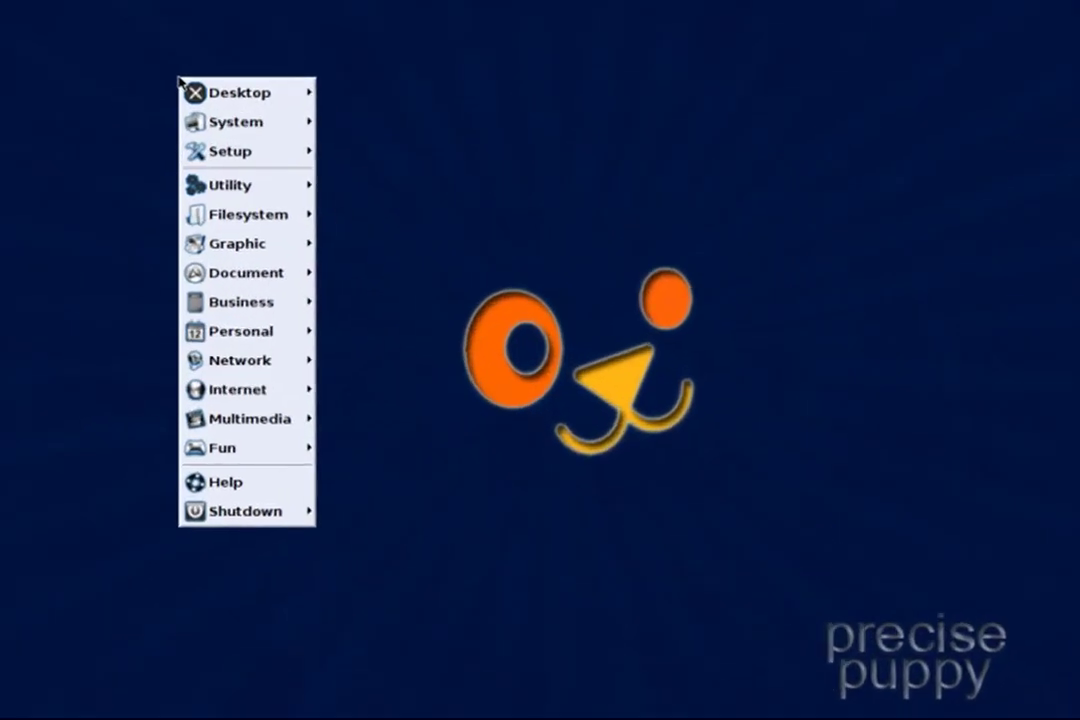
mouse_move(283, 158)
mouse_move(235, 130)
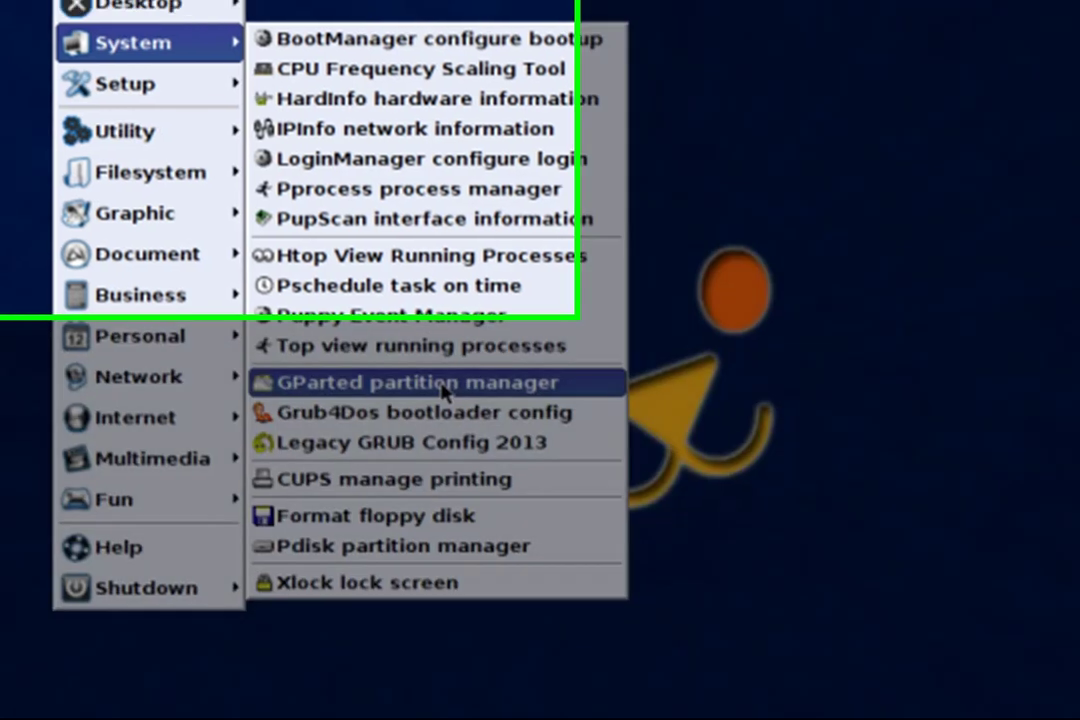
left_click(428, 370)
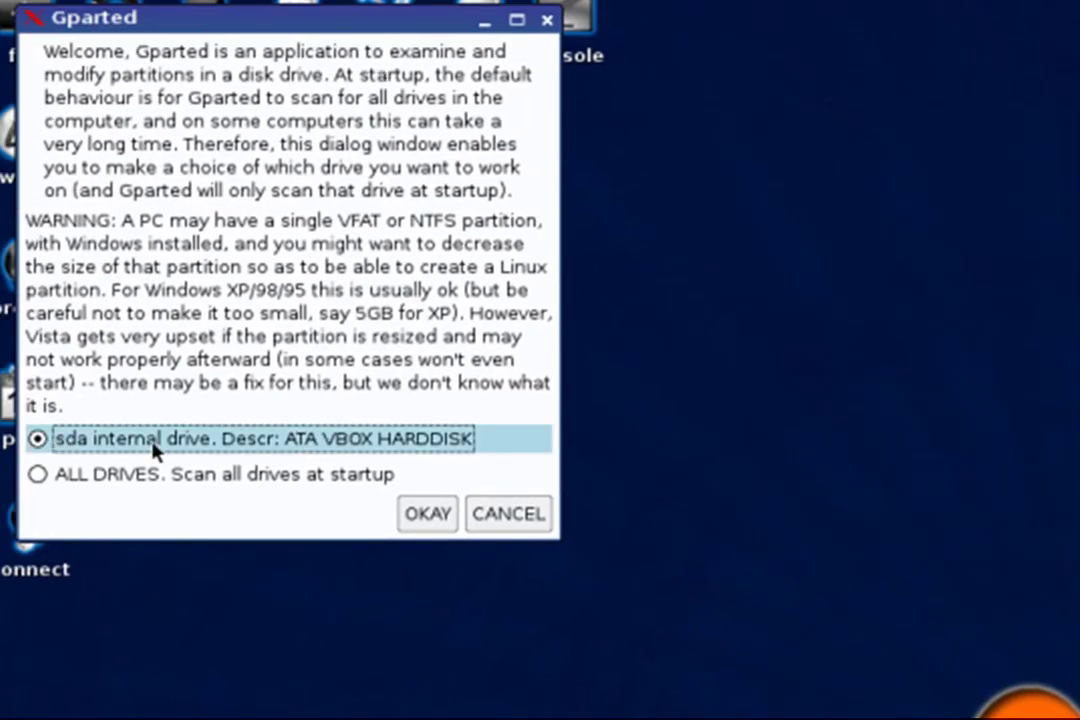
left_click(424, 513)
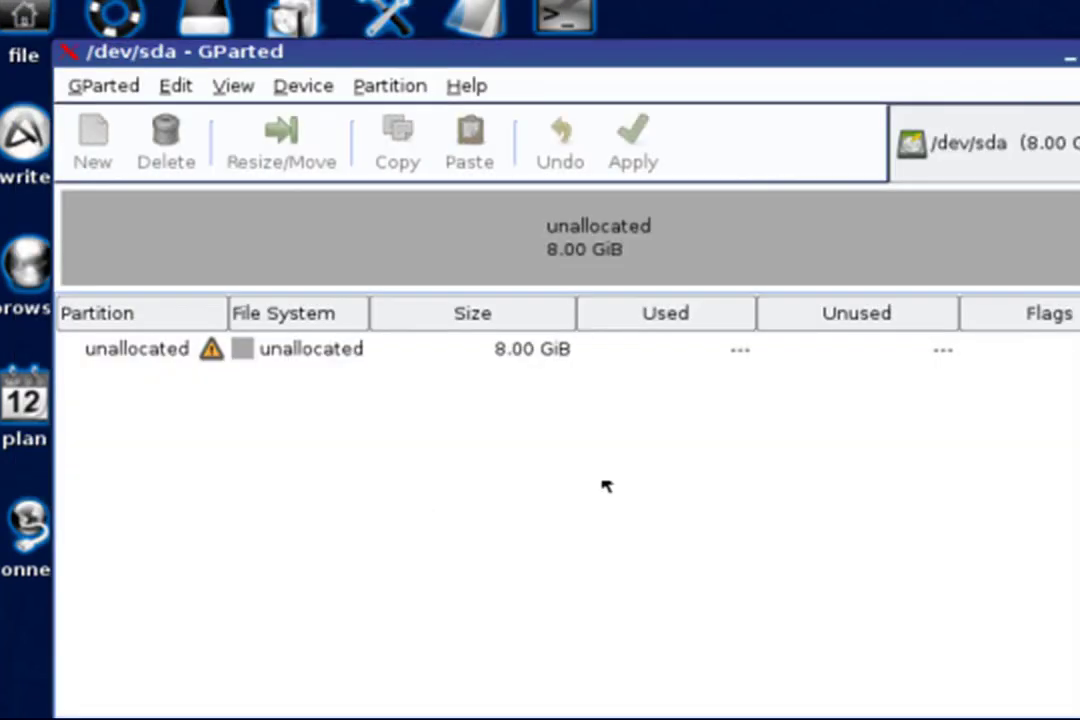
left_click_drag(723, 68, 998, 268)
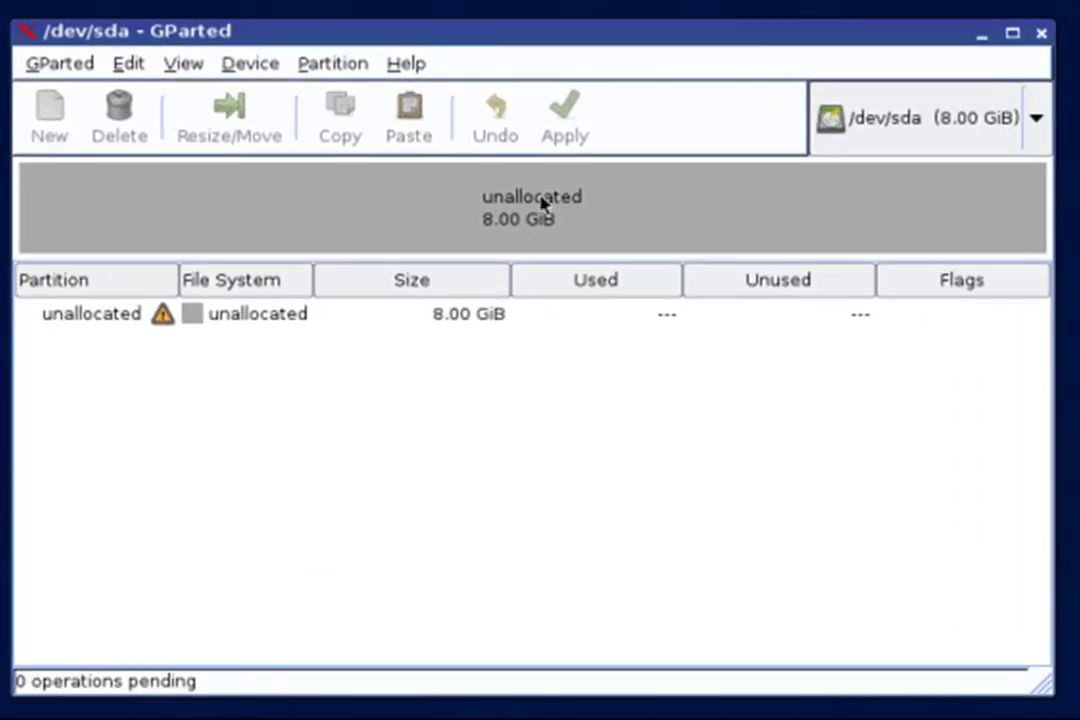
Step: Create a default MS-DOS partition table on the unallocated disk /dev/sda
left_click(570, 209)
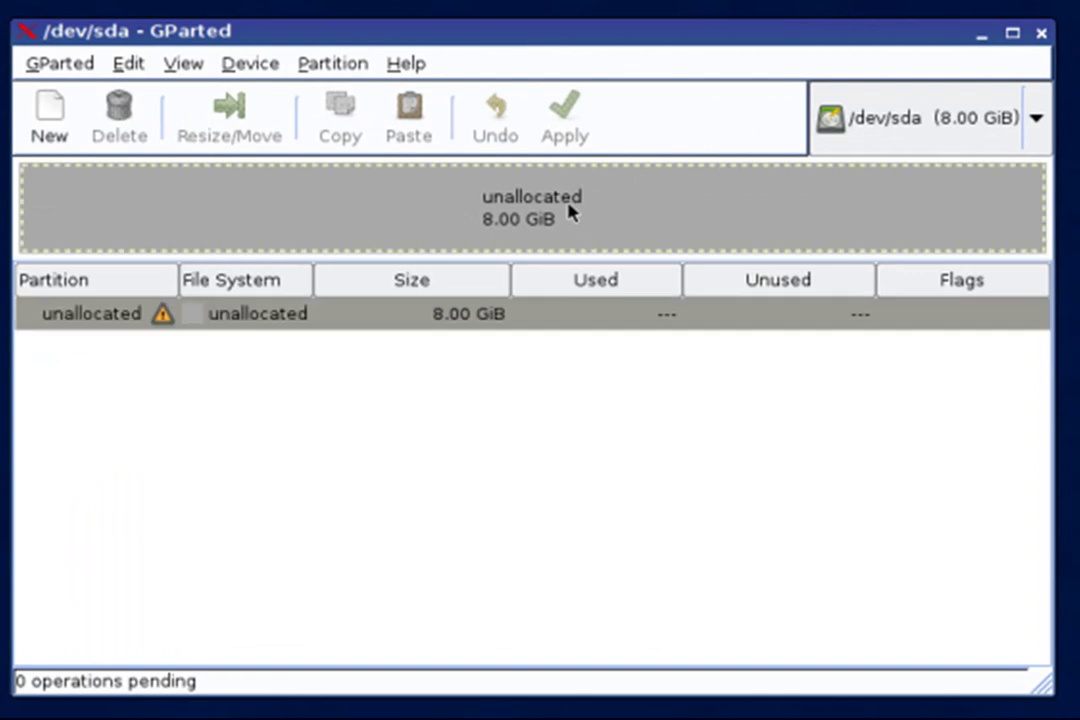
left_click(272, 70)
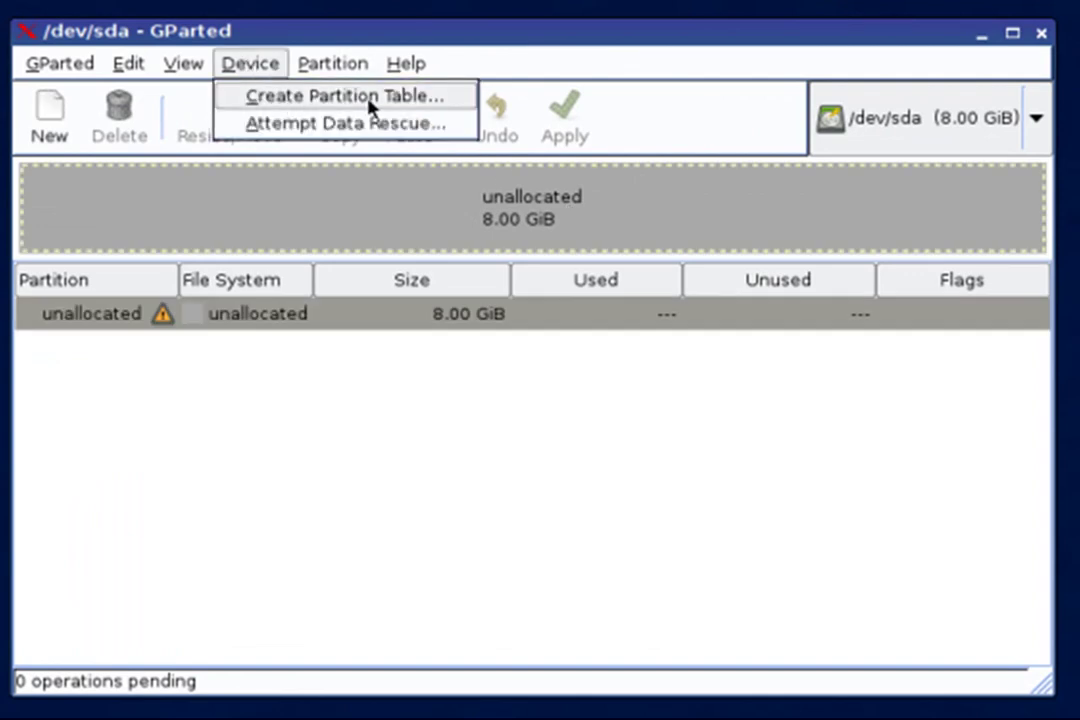
left_click(424, 98)
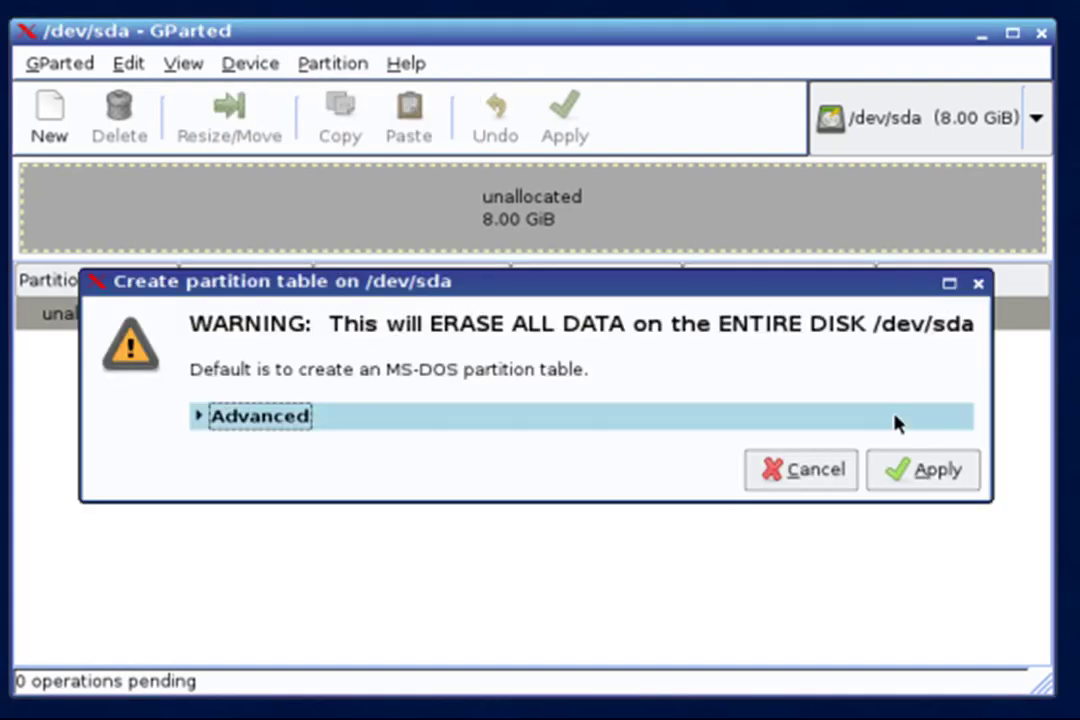
left_click(929, 475)
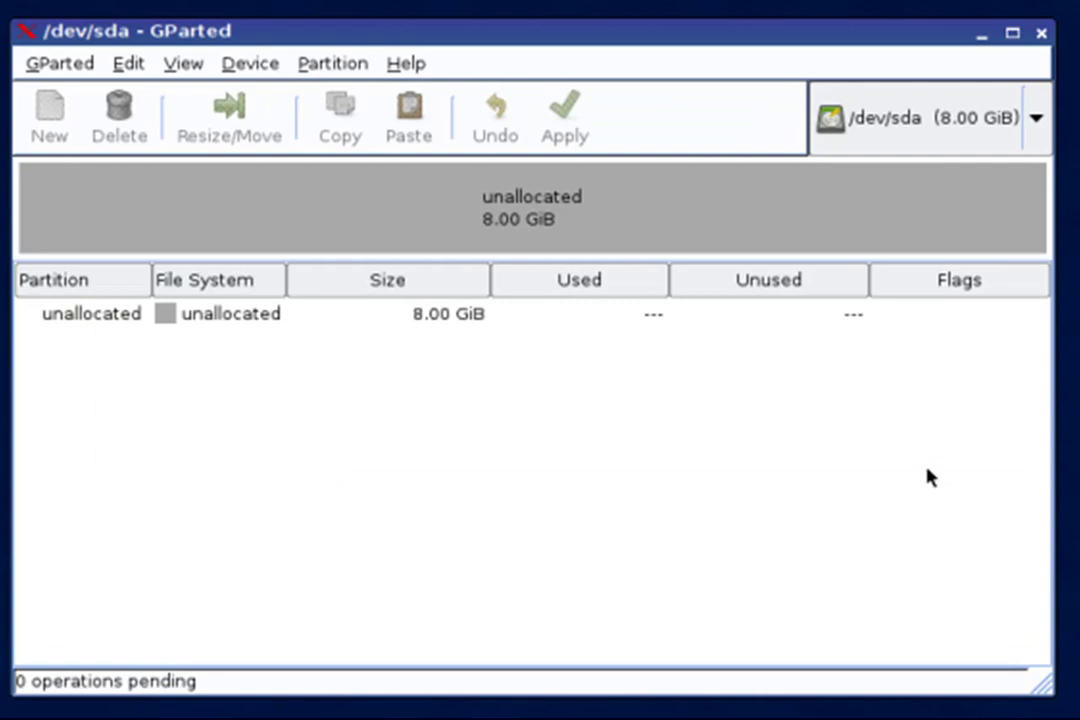
Step: Add a primary ext4 partition in the unallocated space, leaving 512 MiB of free space following it
left_click(503, 218)
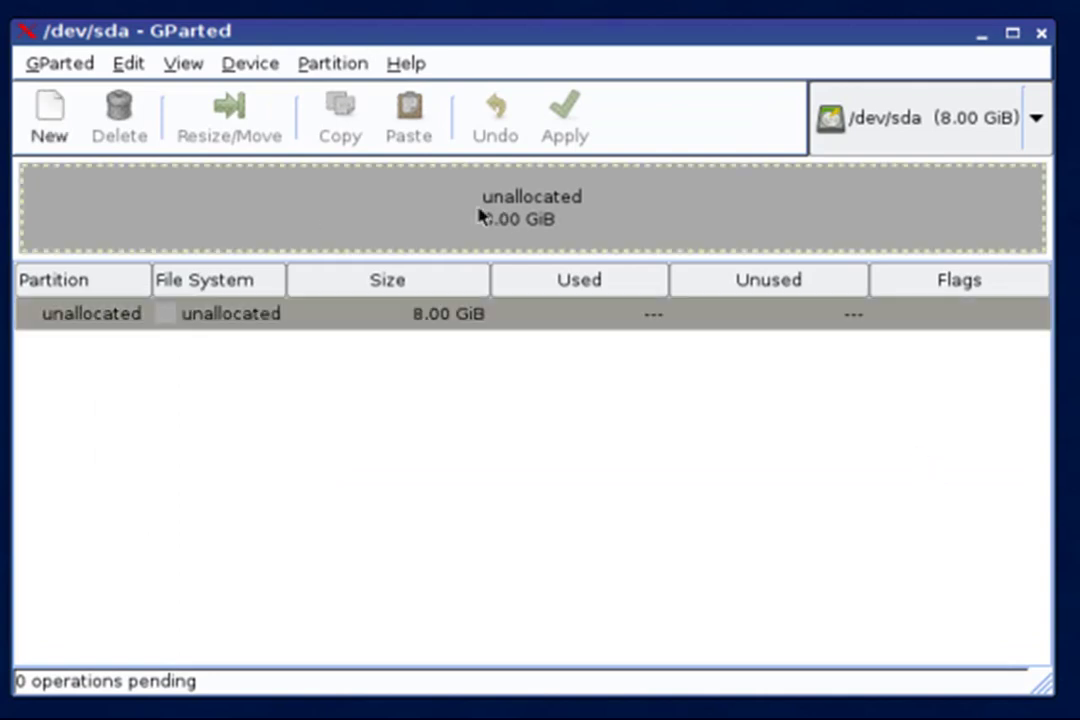
right_click(378, 206)
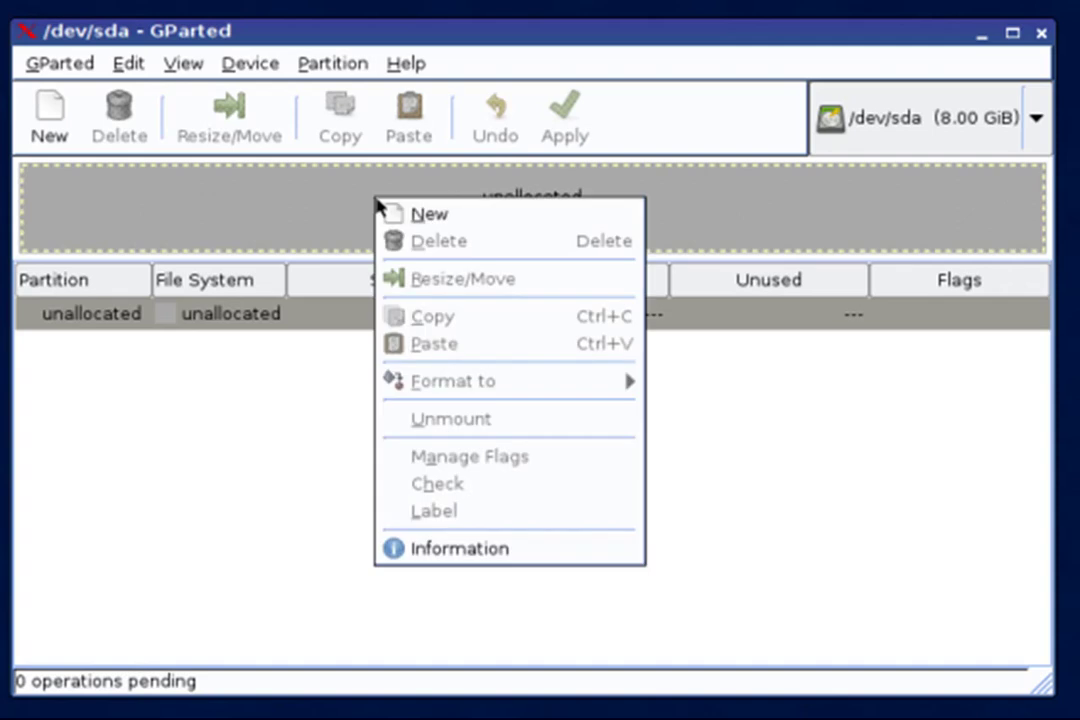
left_click(470, 217)
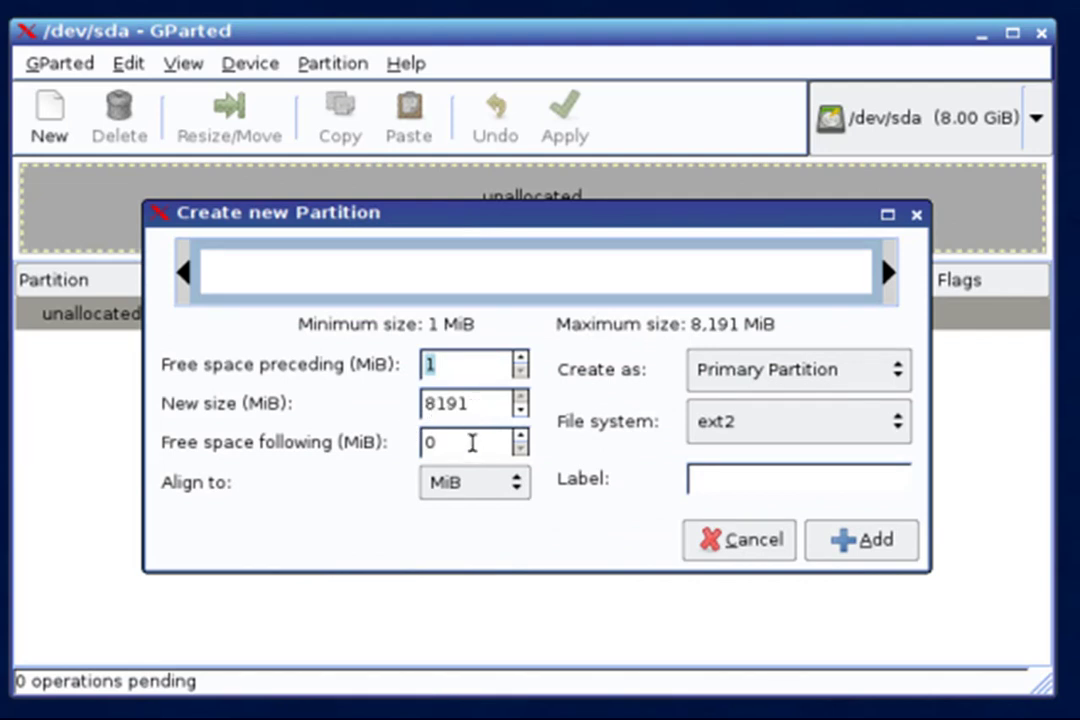
double_click(430, 442)
type("512")
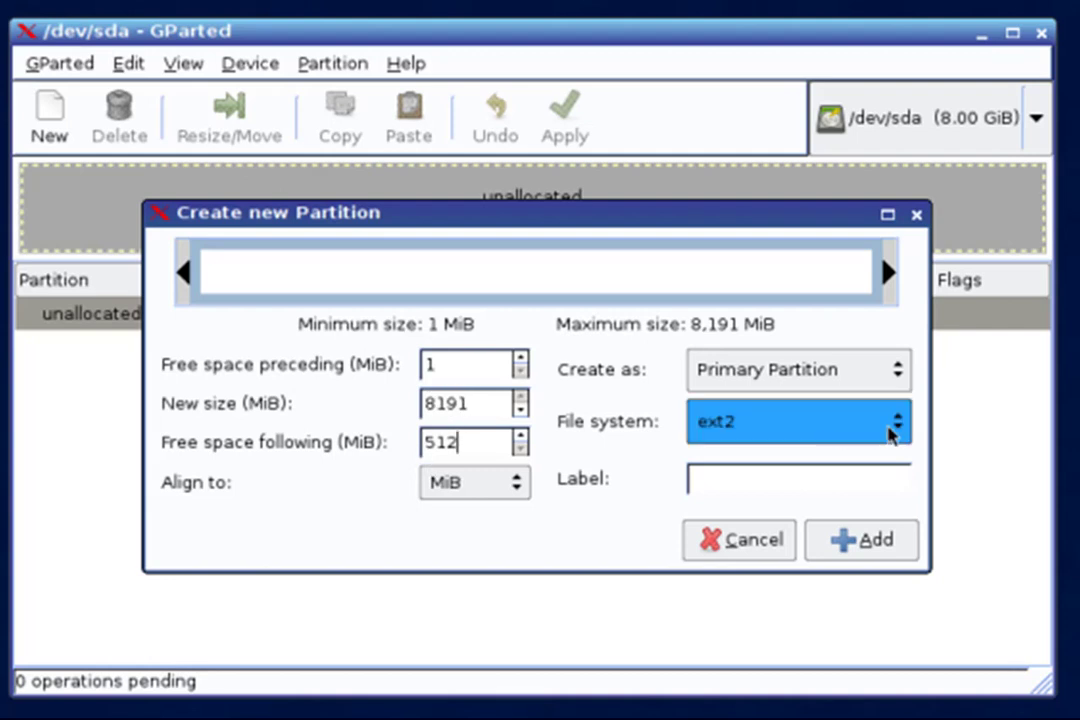
left_click(880, 435)
left_click(768, 478)
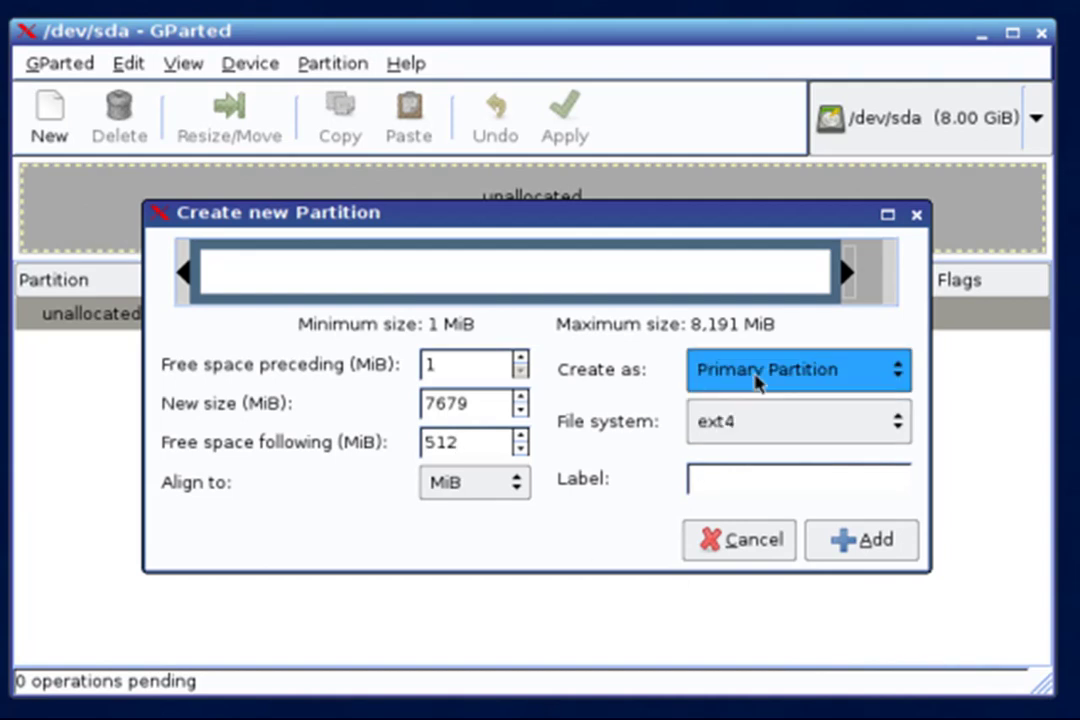
left_click(880, 552)
left_click_drag(880, 612, 880, 548)
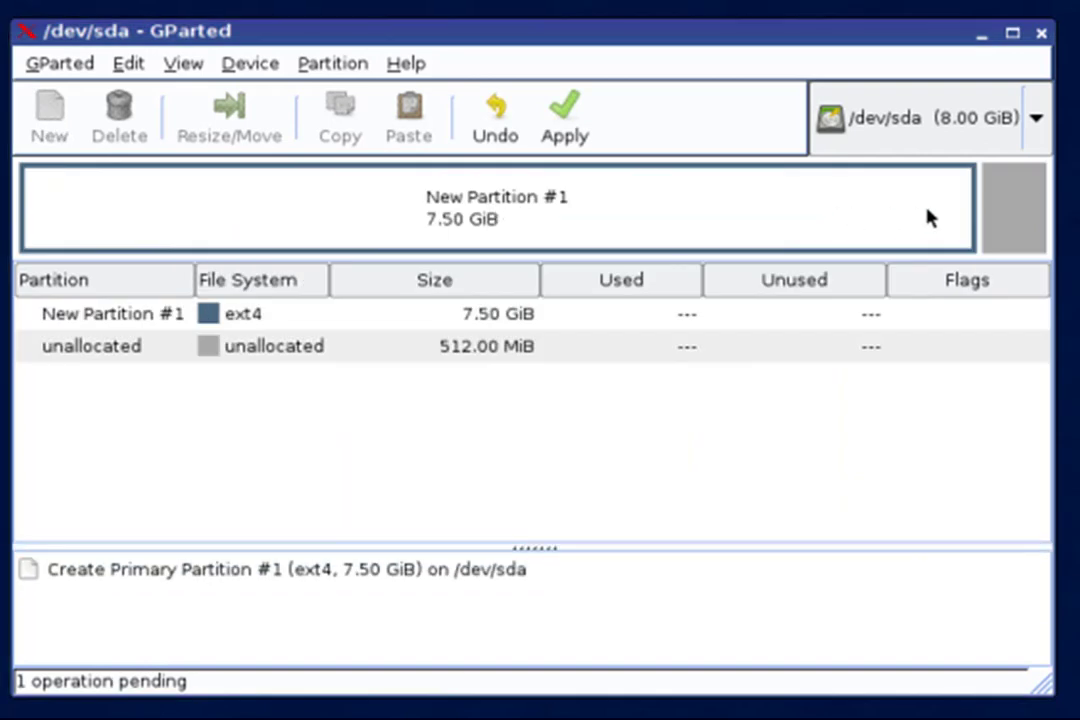
Step: Add a primary linux-swap partition that takes up the remaining 512 MiB of unallocated space
left_click(1015, 211)
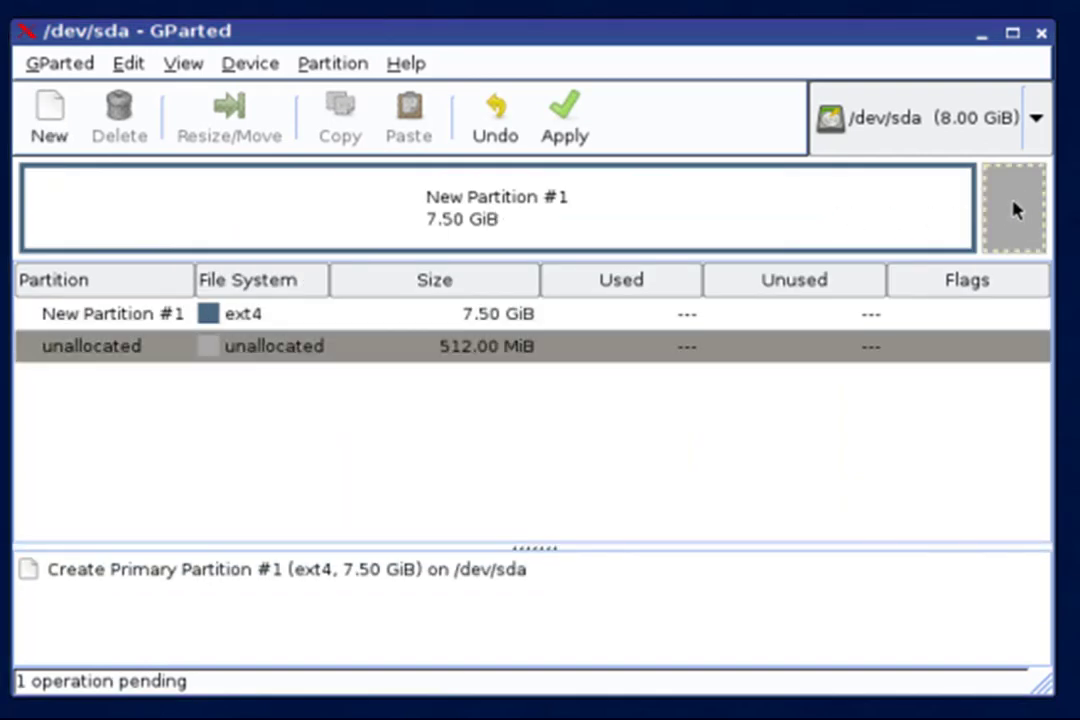
right_click(1014, 211)
left_click(1055, 216)
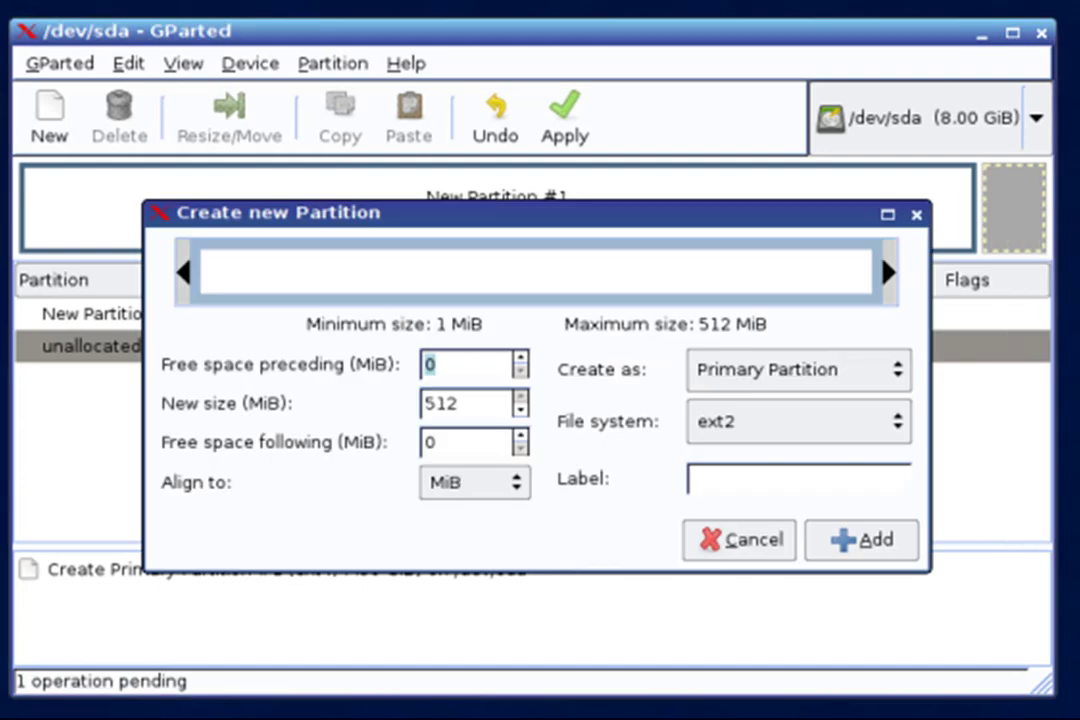
left_click(829, 424)
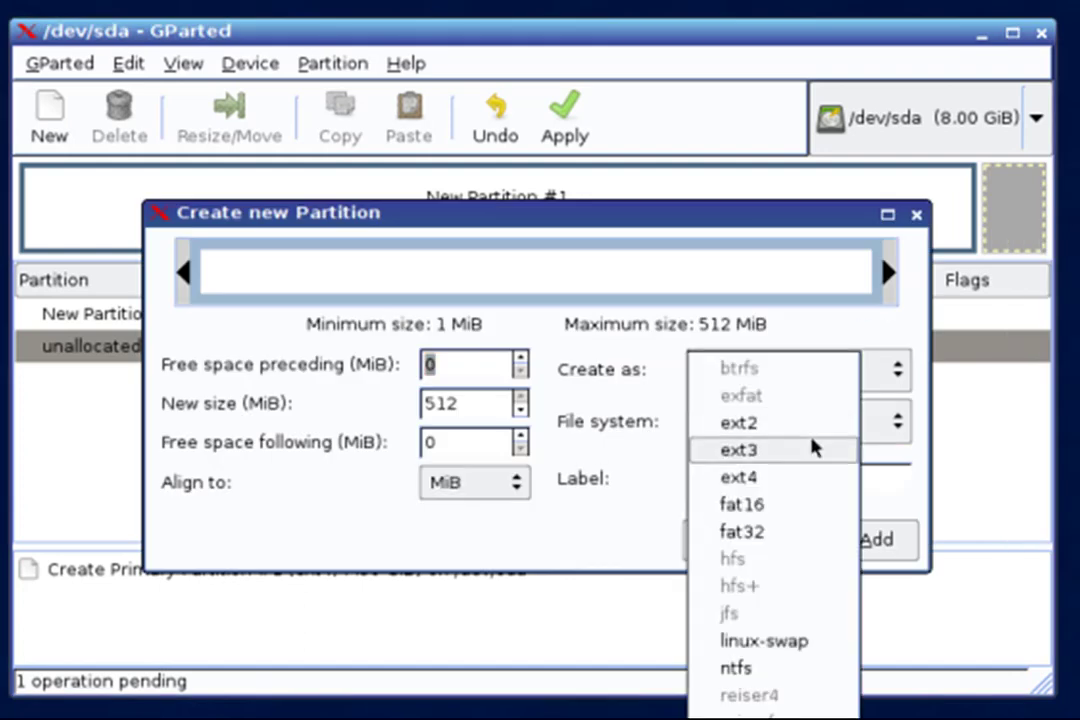
left_click(761, 642)
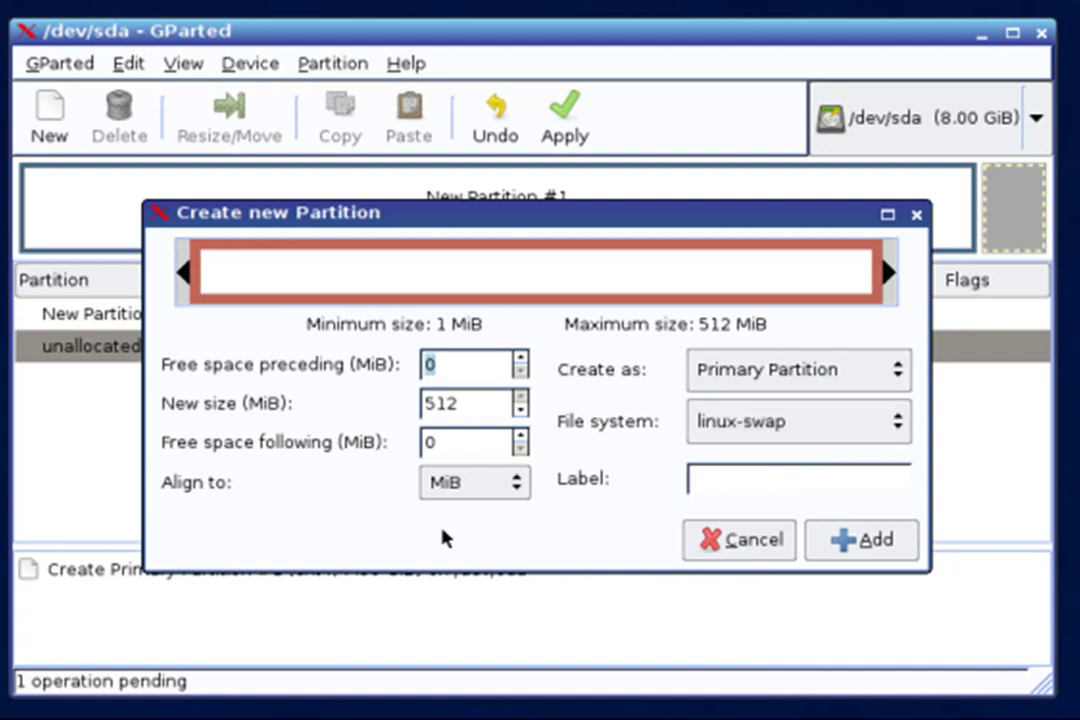
left_click(868, 550)
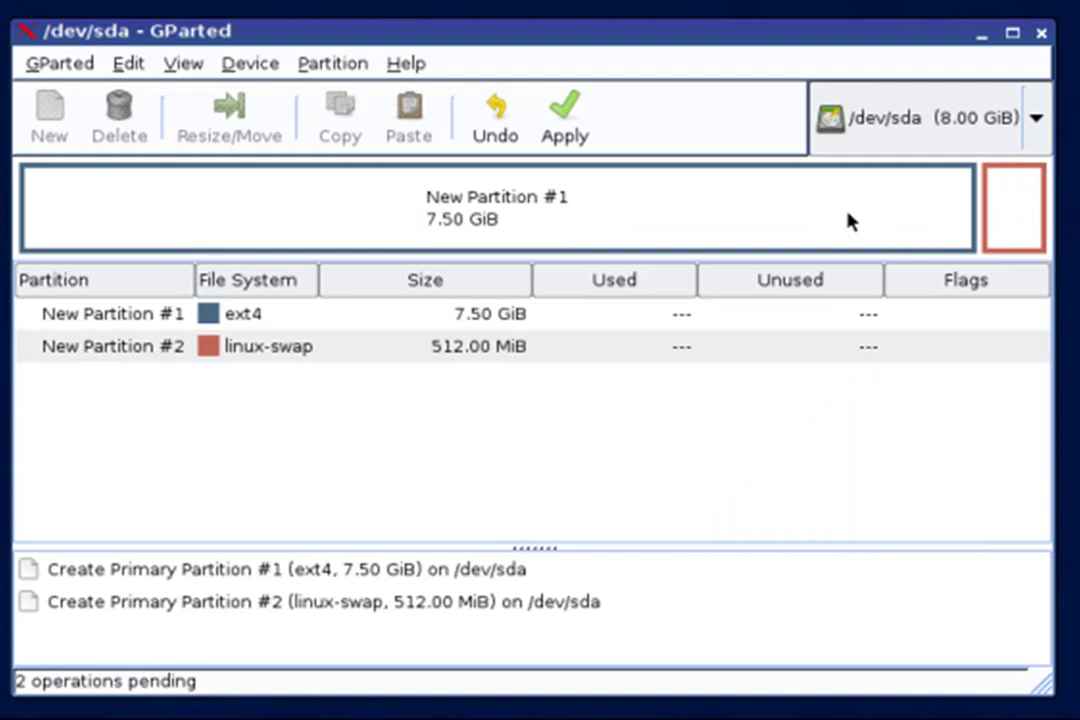
Step: Apply the pending partition operations to the disk and close the progress report
left_click(579, 128)
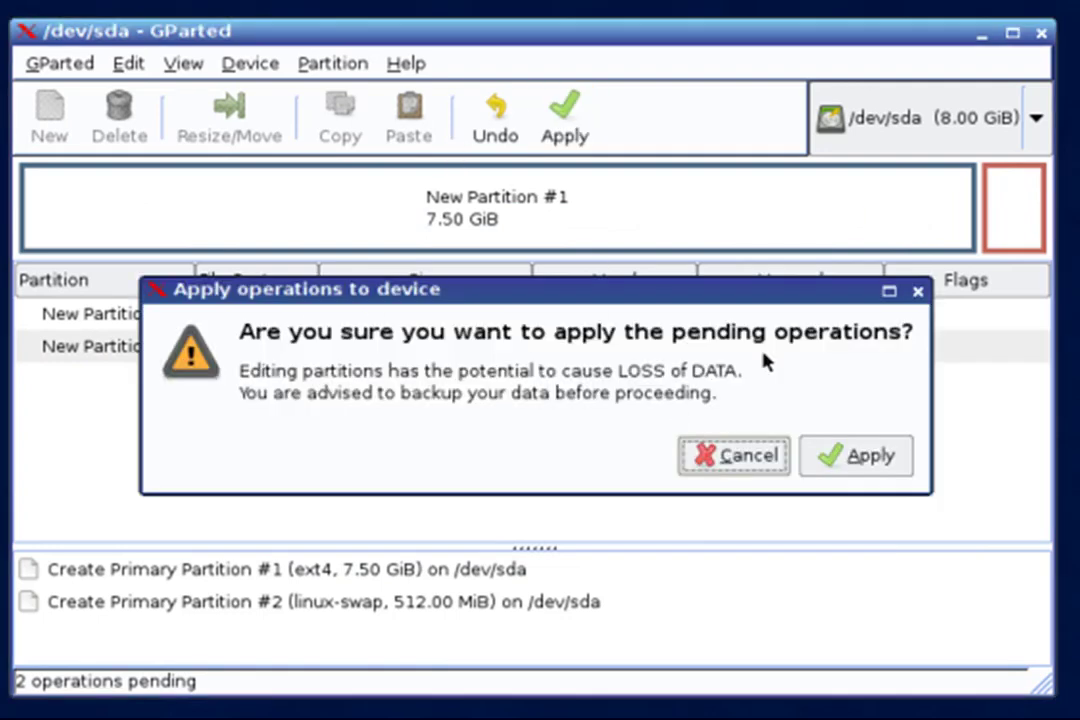
left_click(846, 455)
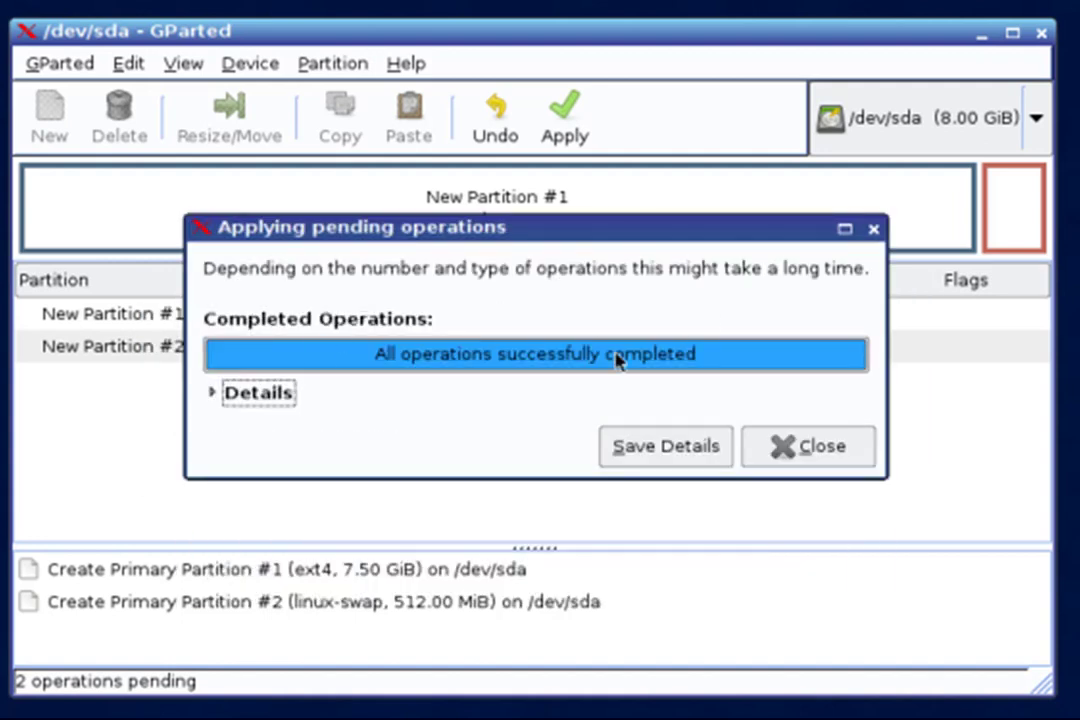
left_click(851, 458)
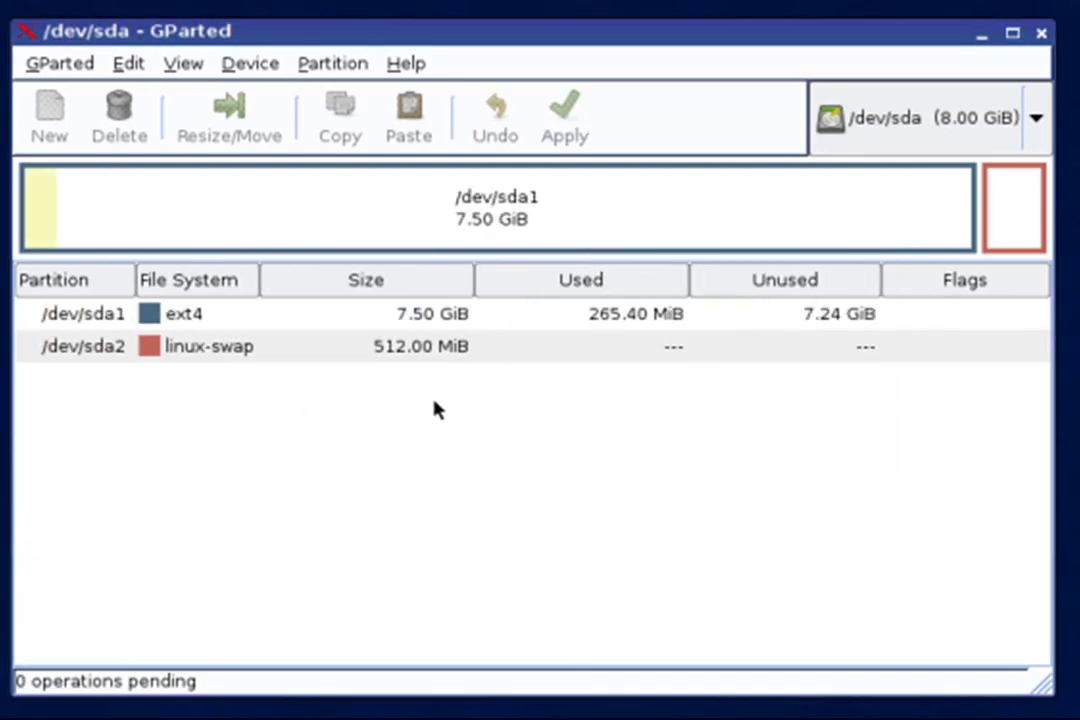
Step: Set the boot flag on the ext4 partition /dev/sda1
left_click(458, 217)
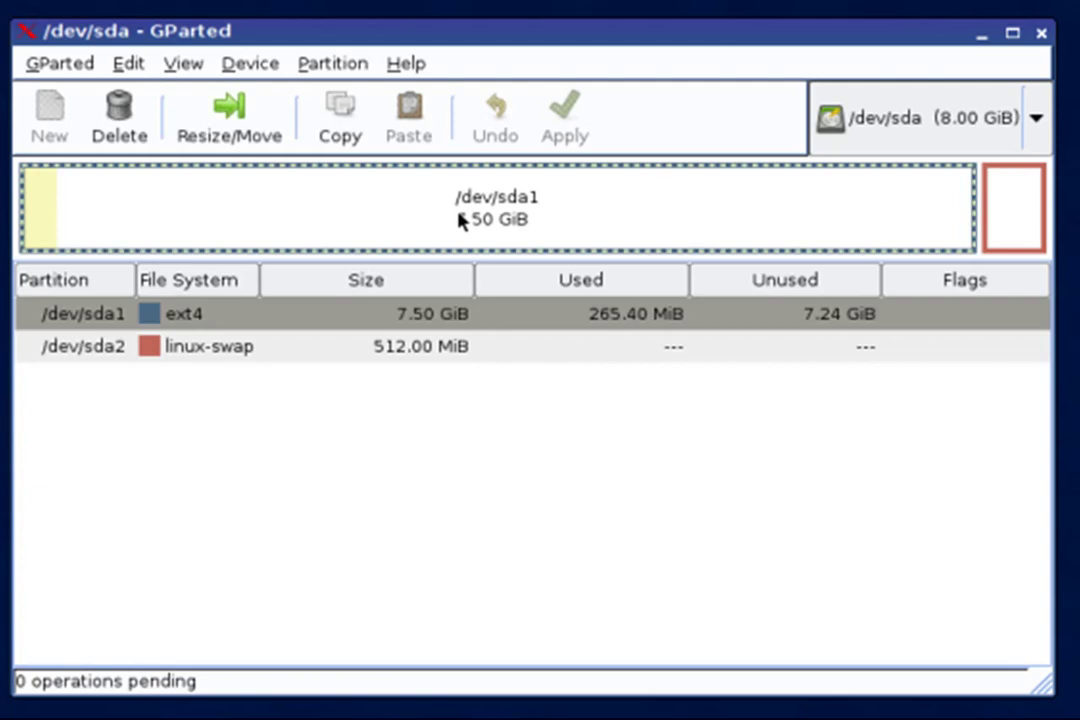
right_click(340, 196)
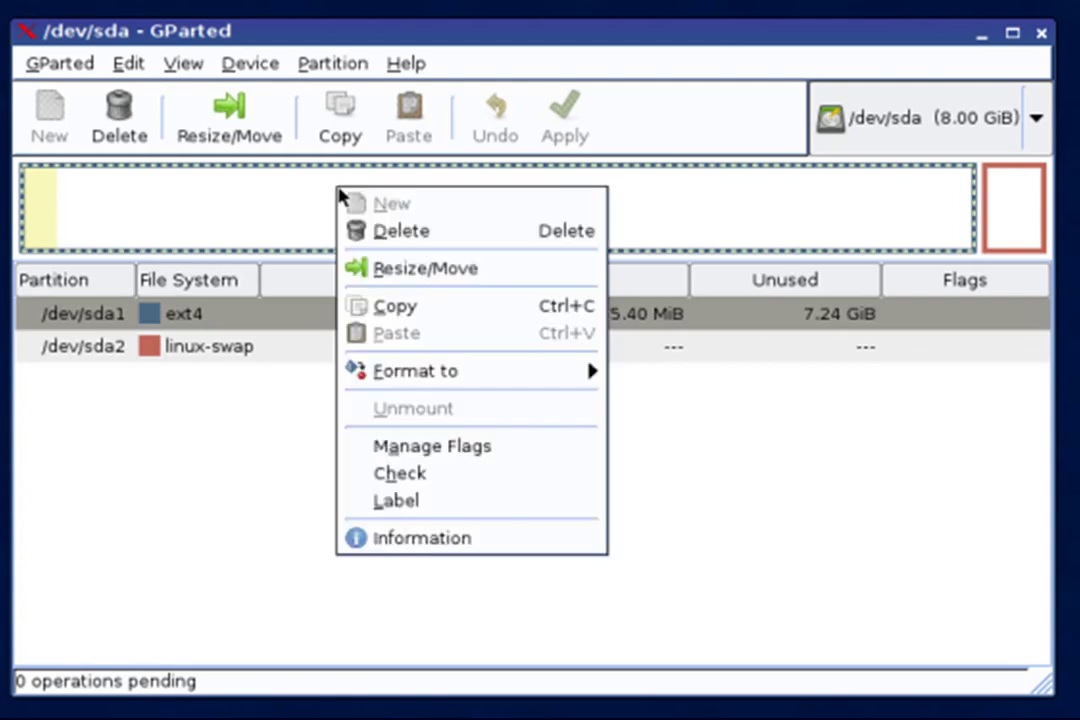
left_click(518, 453)
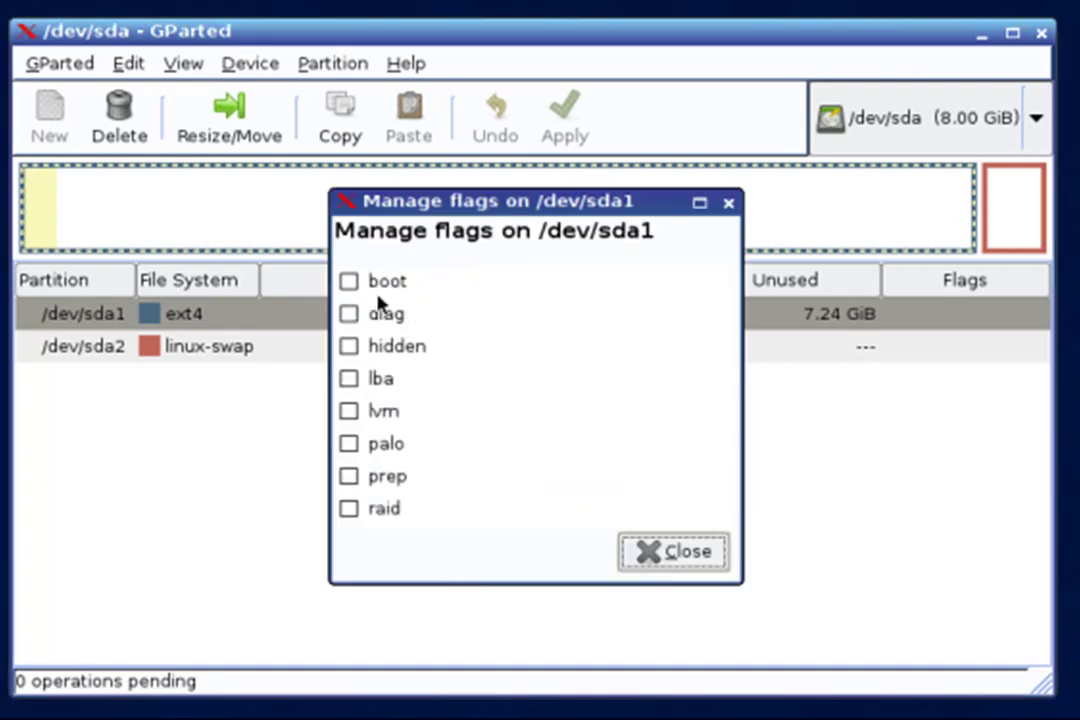
left_click(349, 284)
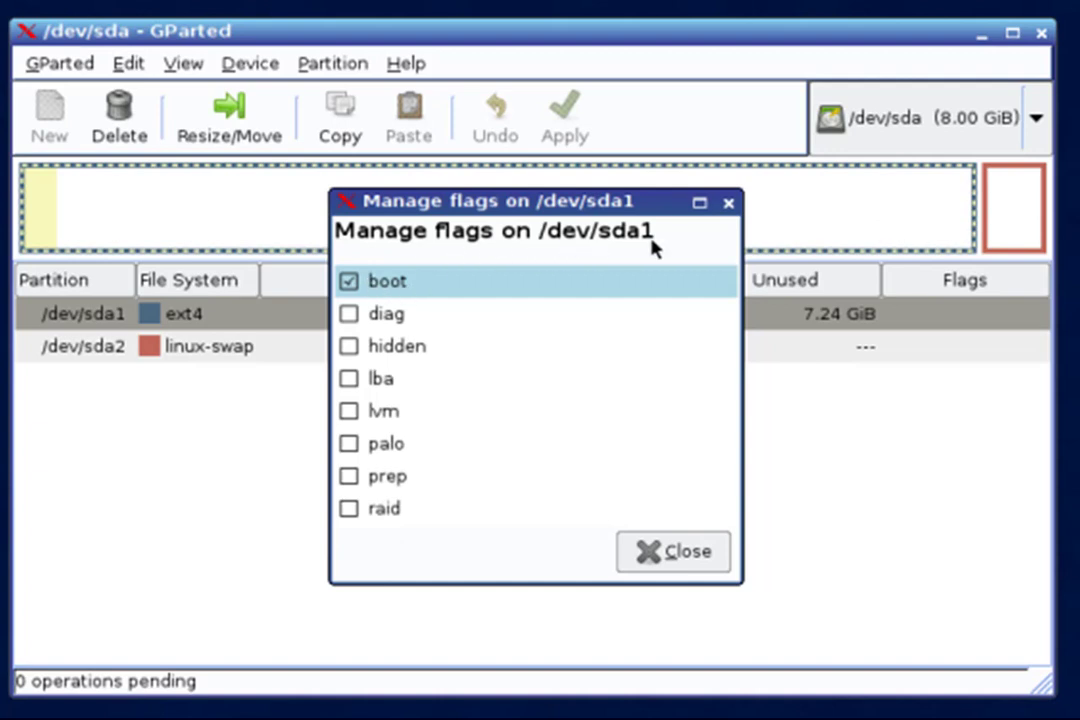
left_click(672, 553)
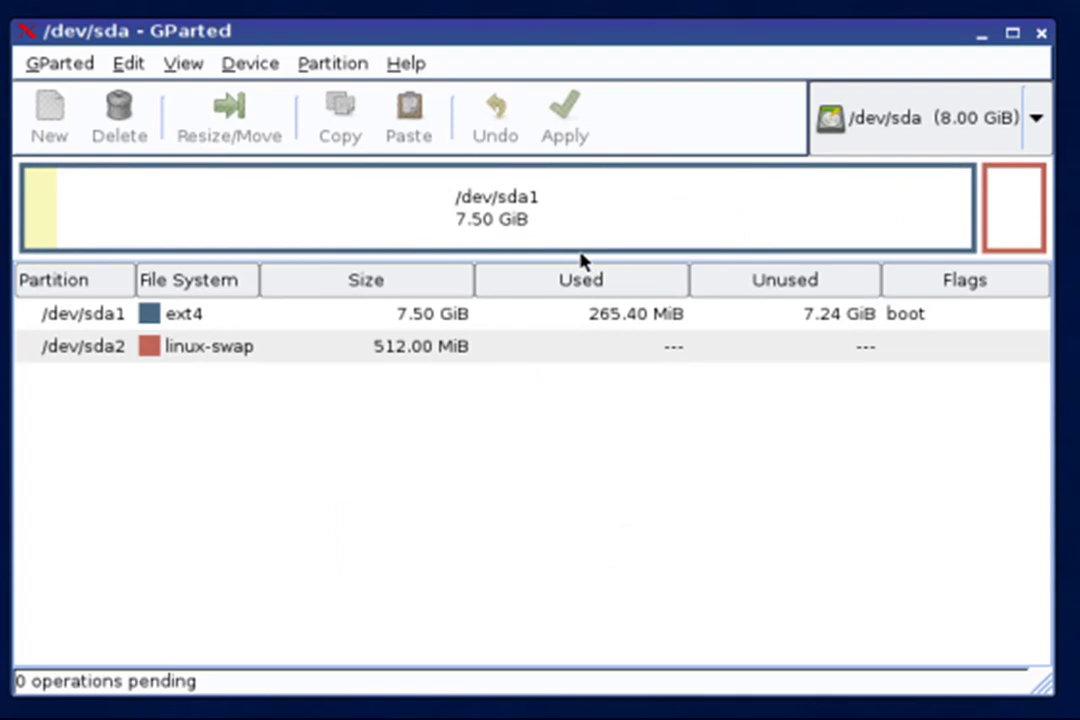
Step: Close GParted and open Puppy's installation options from the desktop
left_click(1042, 38)
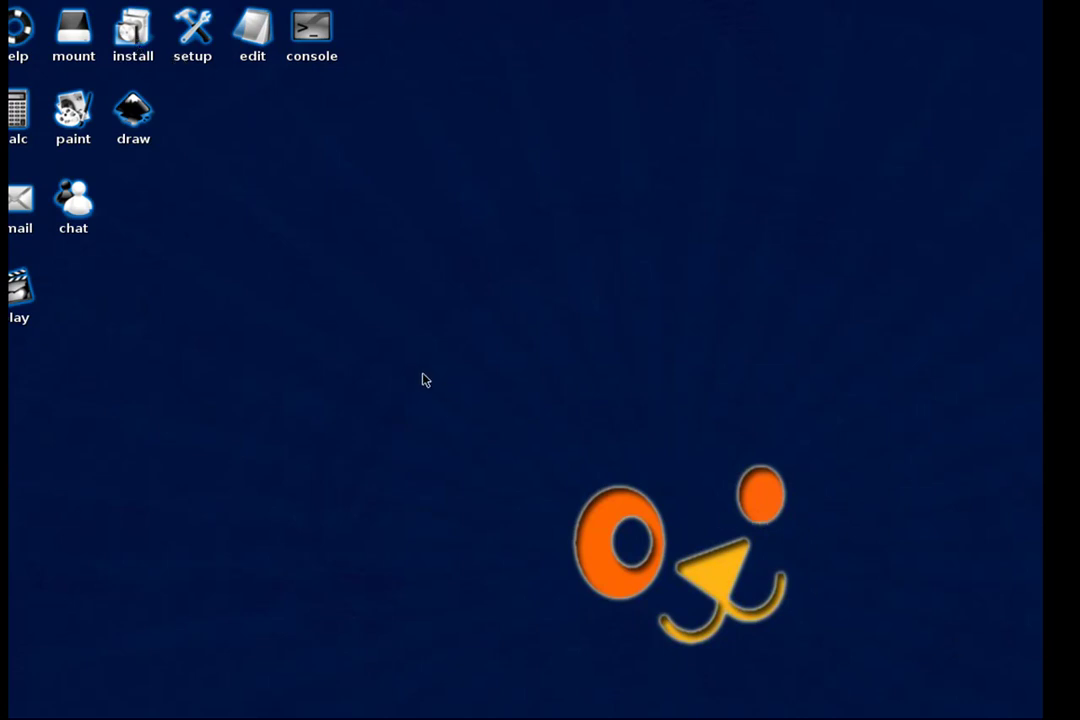
left_click(122, 50)
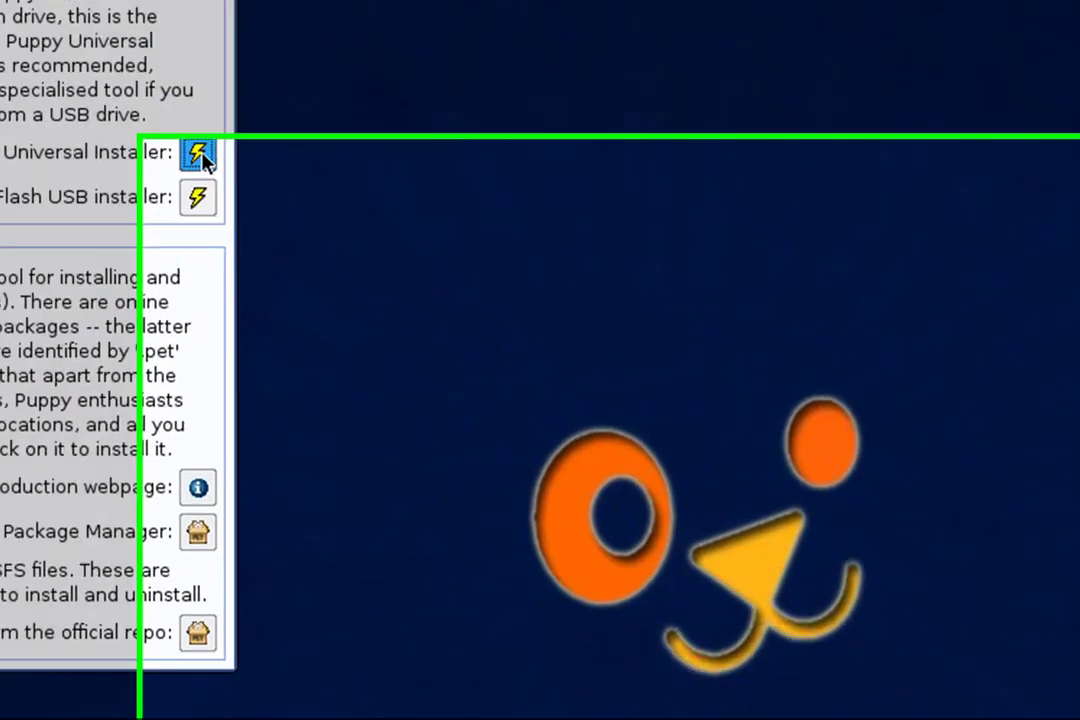
Step: Start the Puppy Universal Installer and choose partition sda1 on the internal (IDE or SATA) hard drive sda as the installation target
left_click(505, 454)
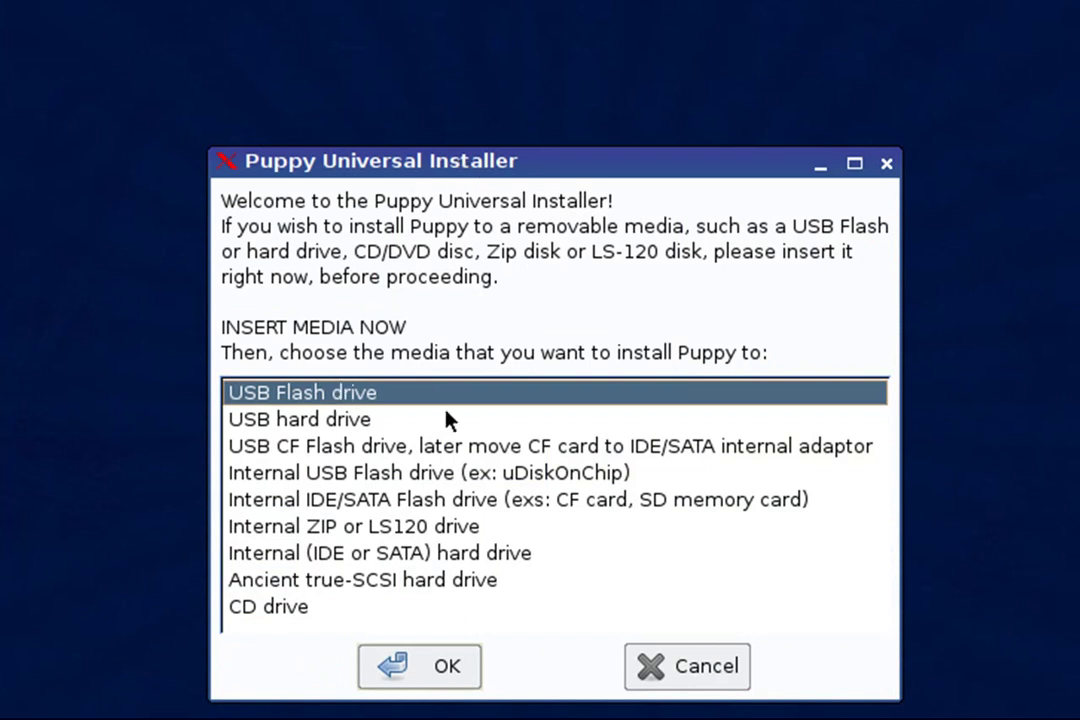
left_click(264, 556)
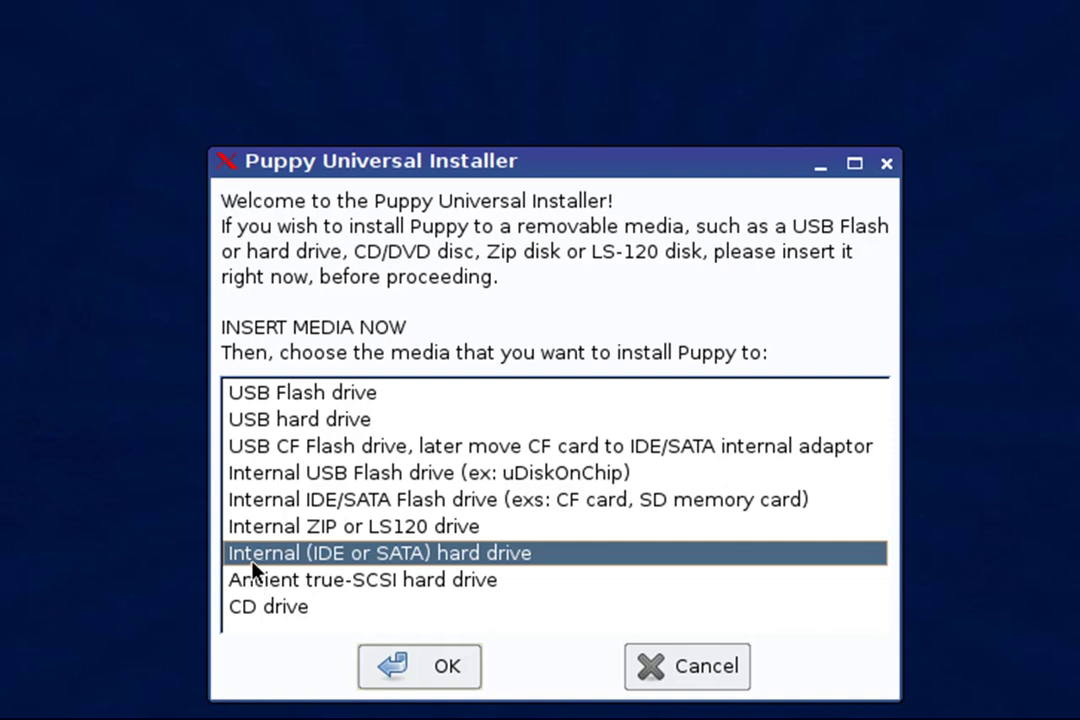
left_click(430, 676)
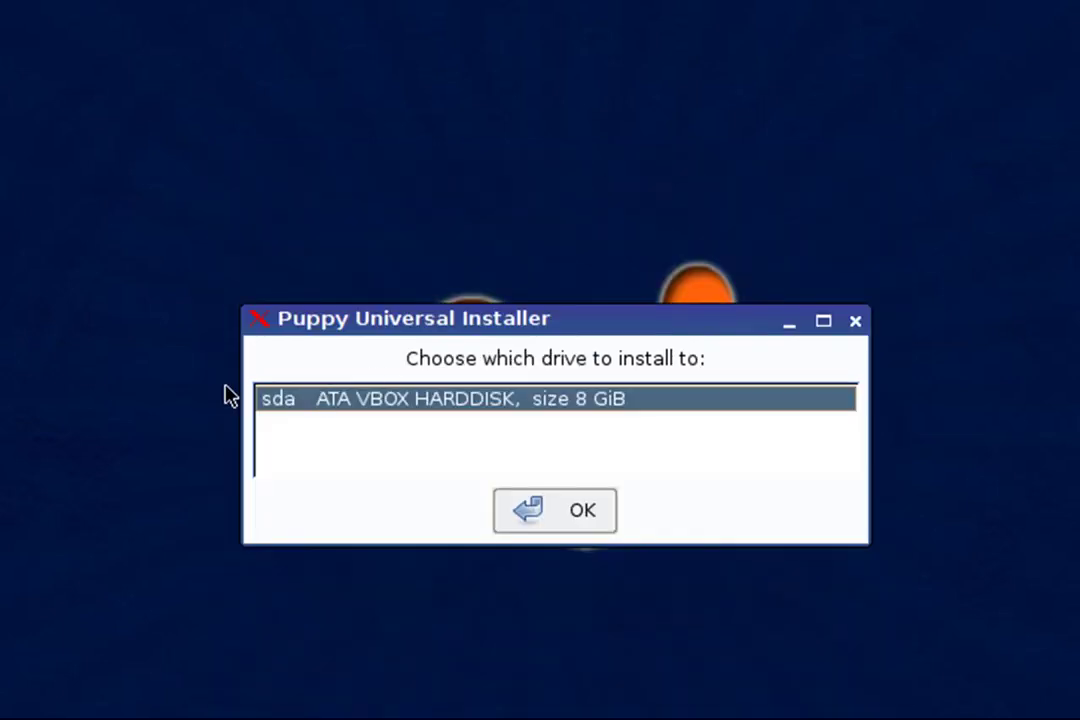
left_click(580, 515)
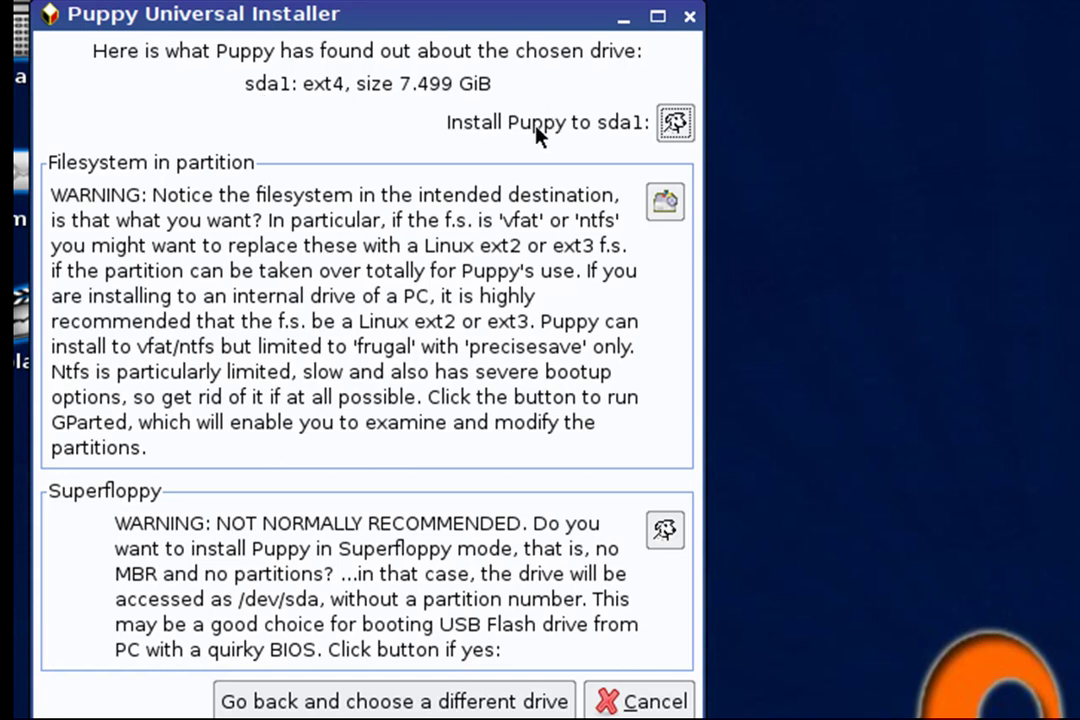
left_click(676, 123)
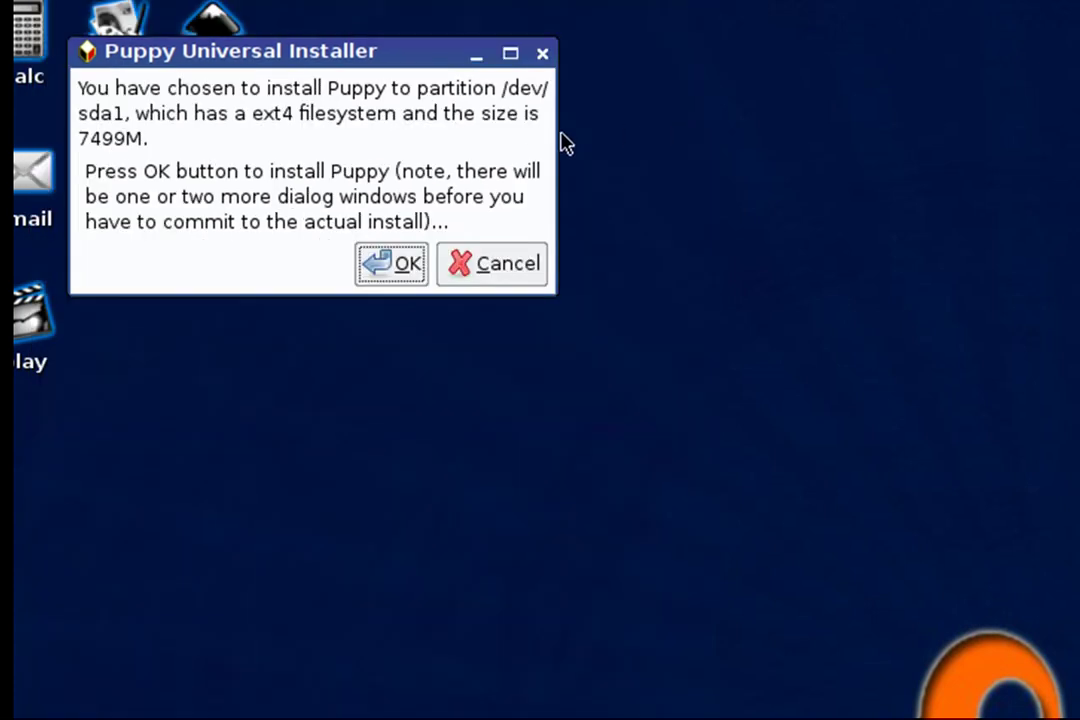
left_click(393, 267)
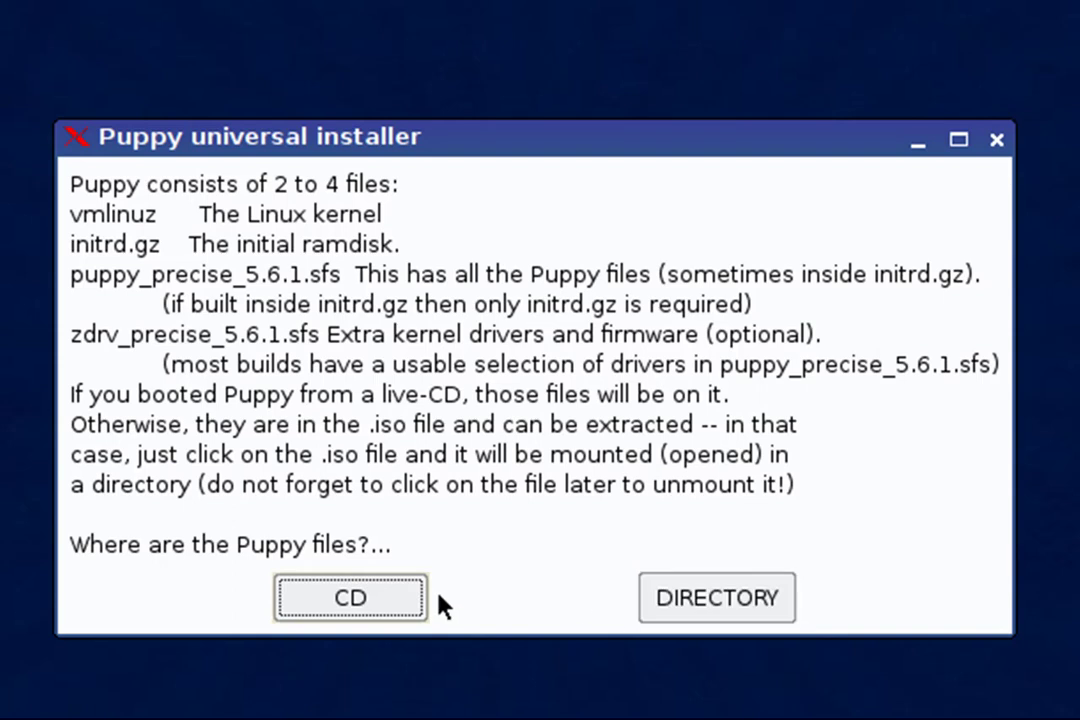
Step: Take the Puppy files from the live CD in sr0 and carry out a FULL installation to sda1
left_click(371, 594)
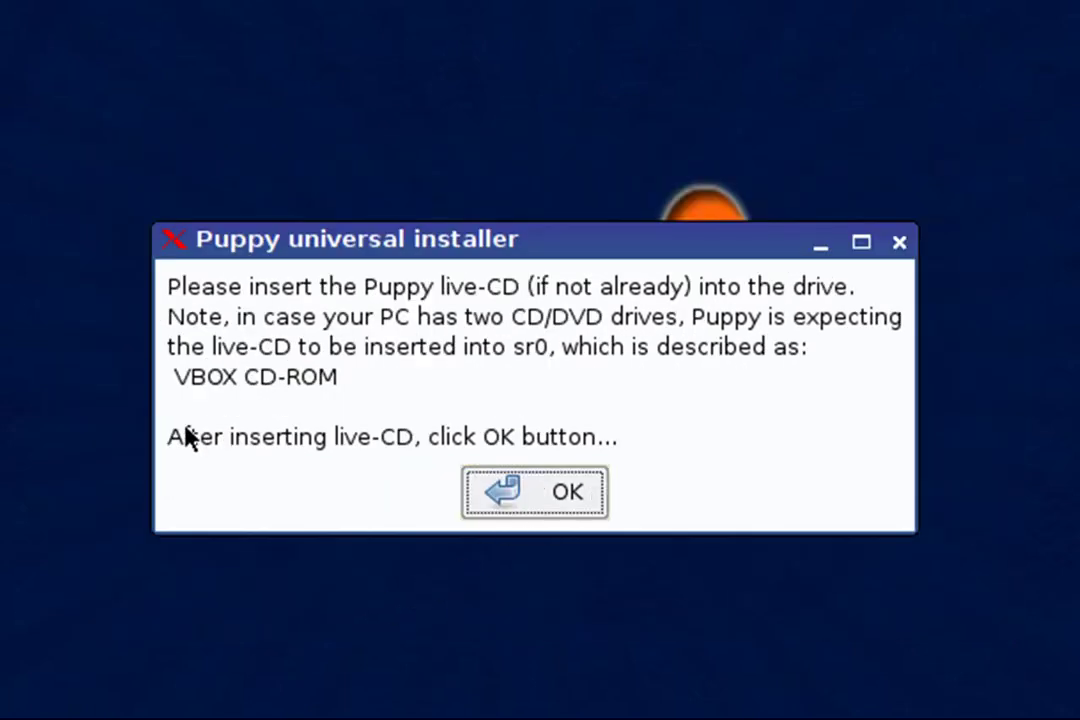
left_click(559, 494)
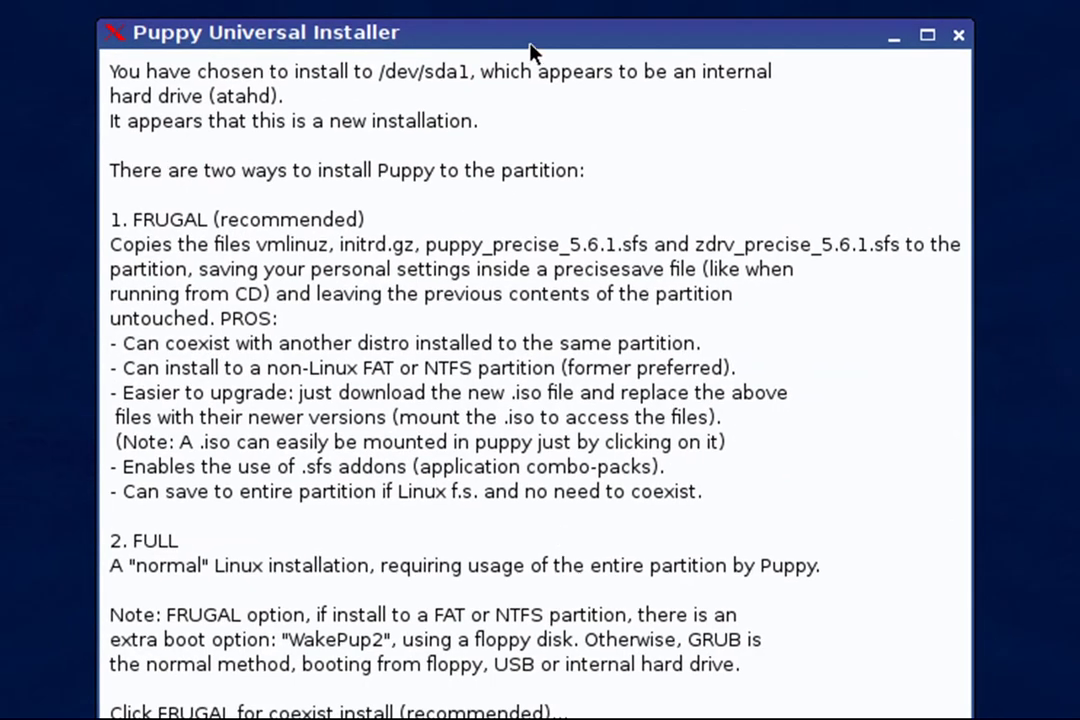
left_click_drag(521, 48, 541, 29)
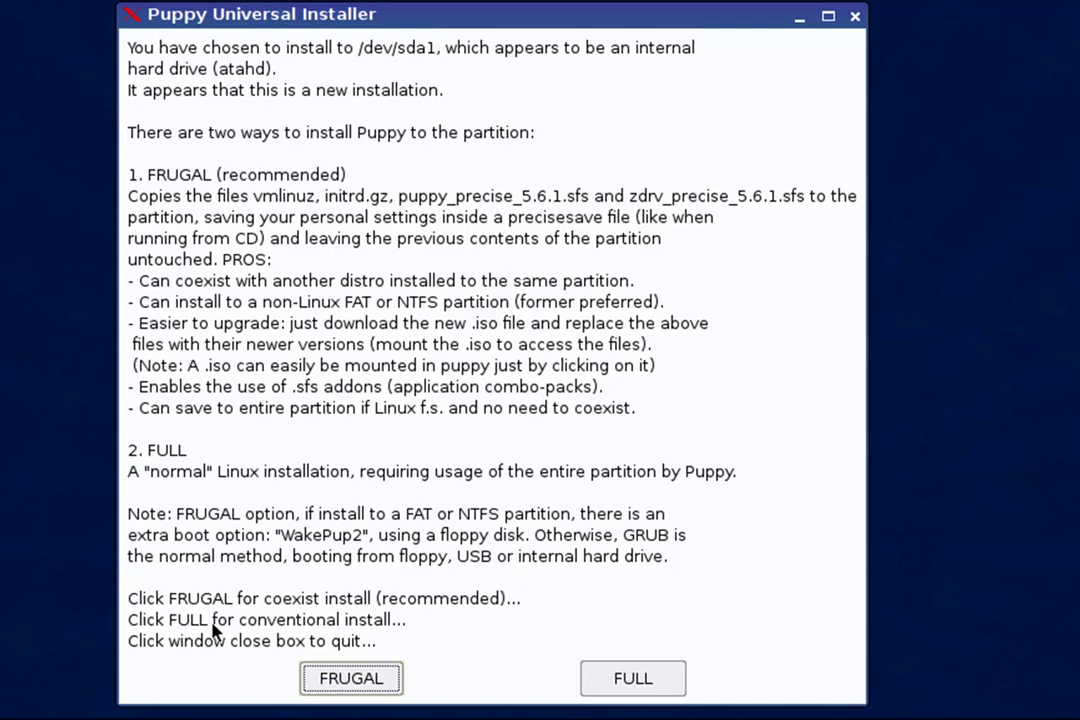
left_click(646, 682)
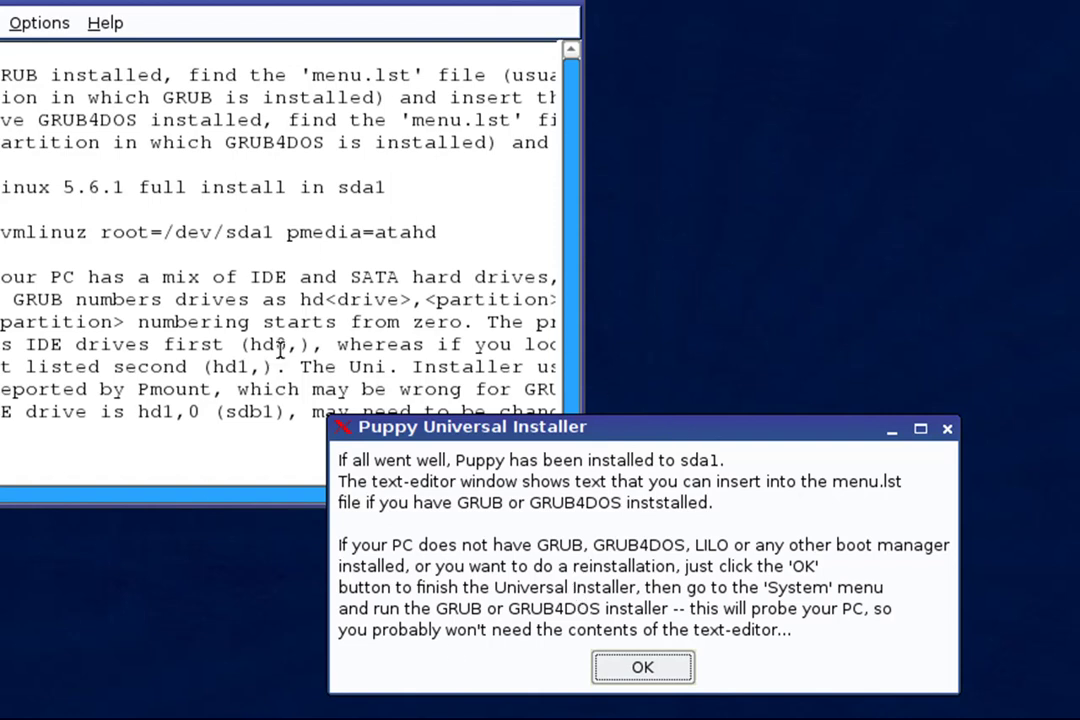
left_click(660, 673)
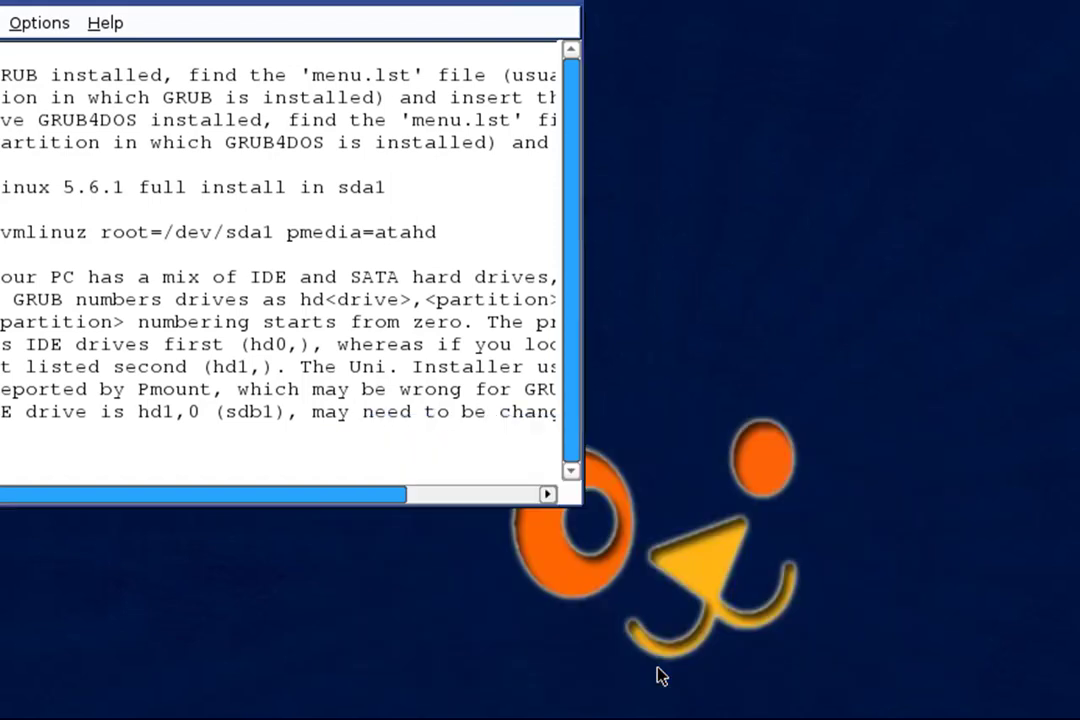
Step: Install the Grub4Dos bootloader on the MBR of sda, keeping the default options and the detected system labels
right_click(207, 562)
mouse_move(295, 625)
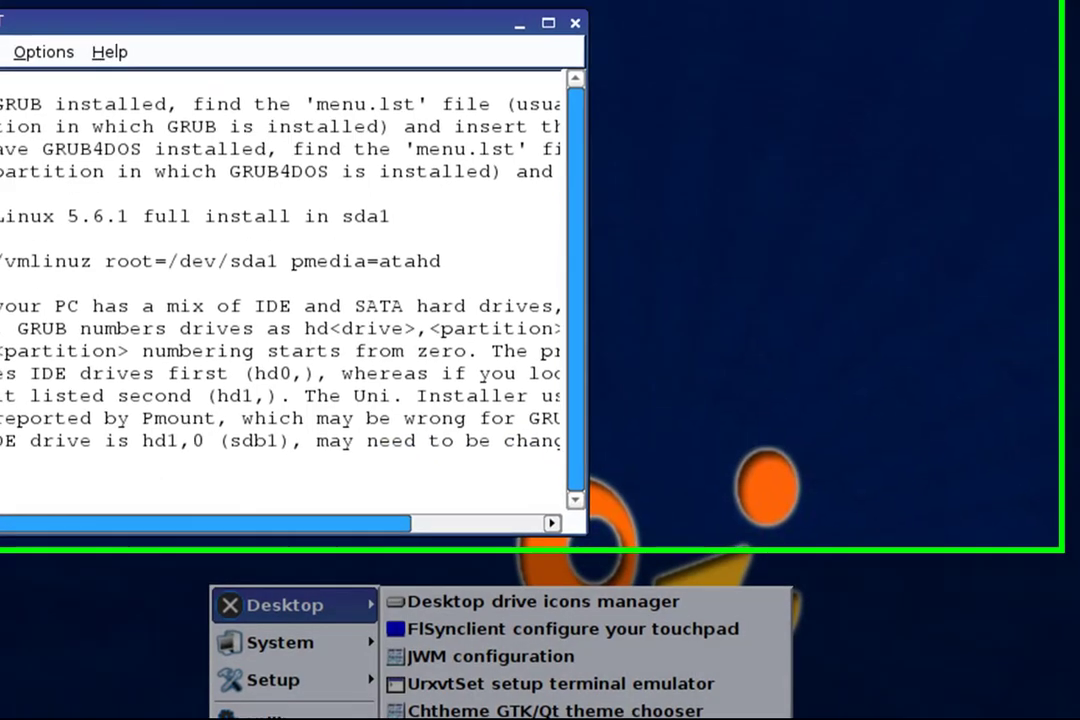
right_click(330, 58)
mouse_move(380, 130)
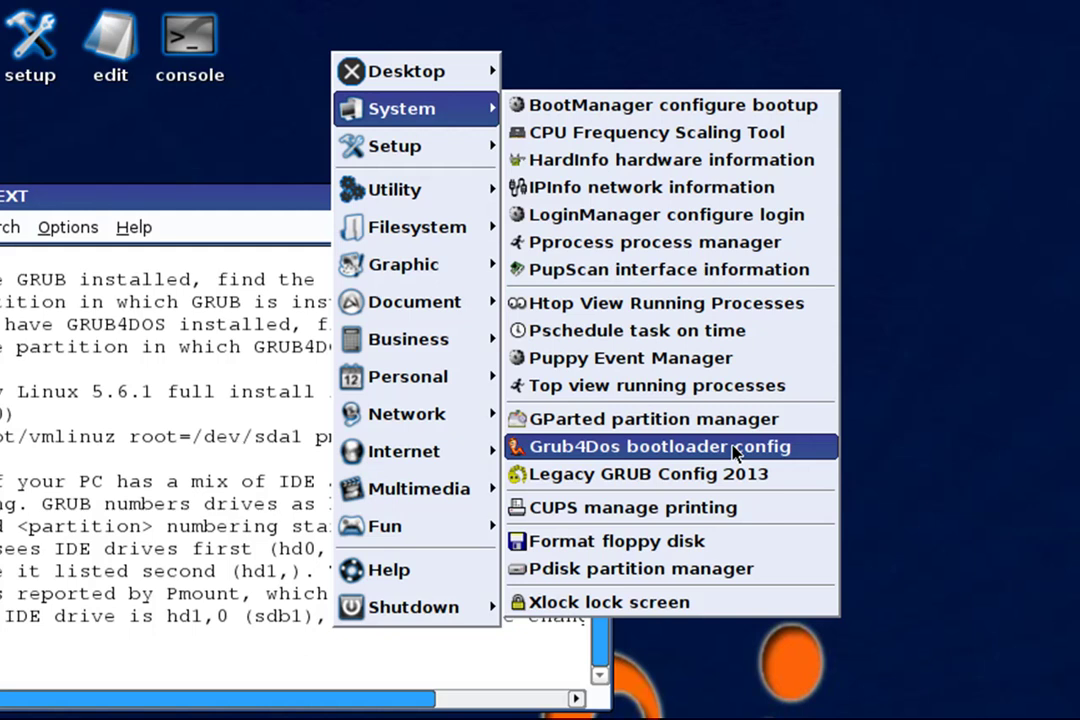
left_click(697, 450)
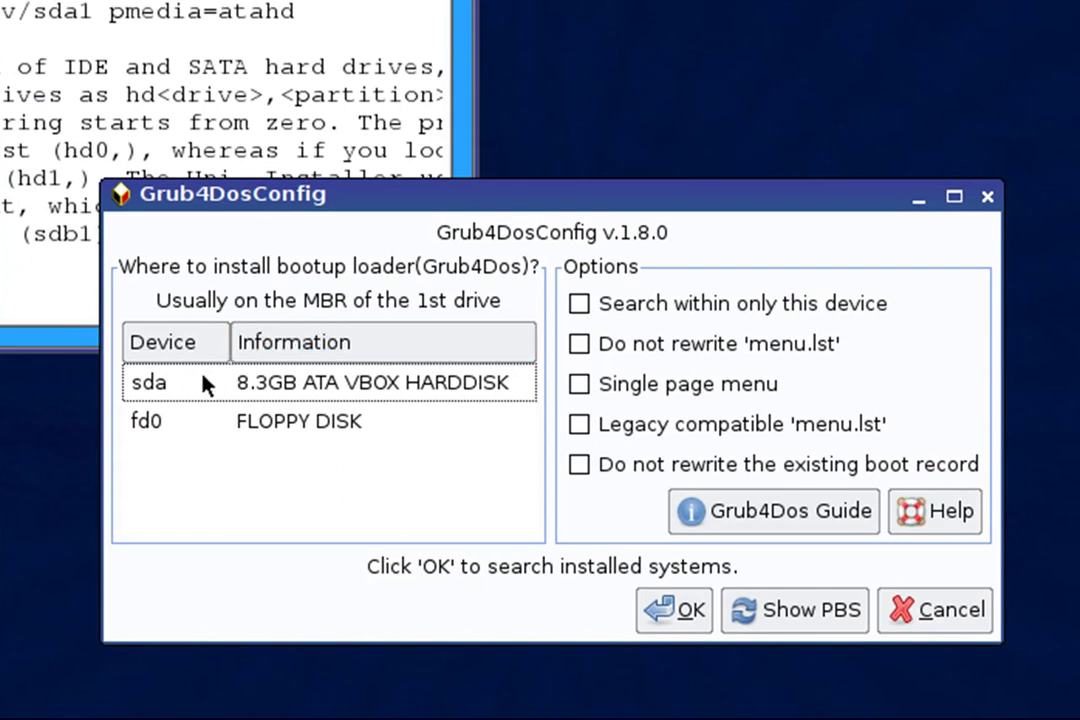
left_click(198, 382)
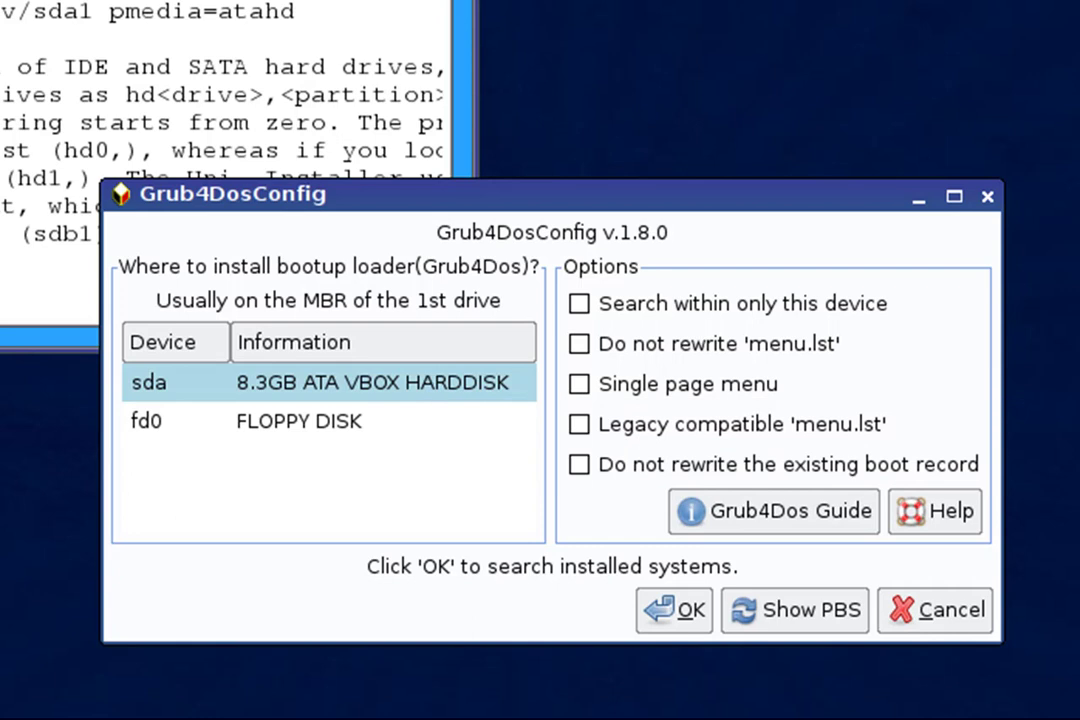
left_click(677, 613)
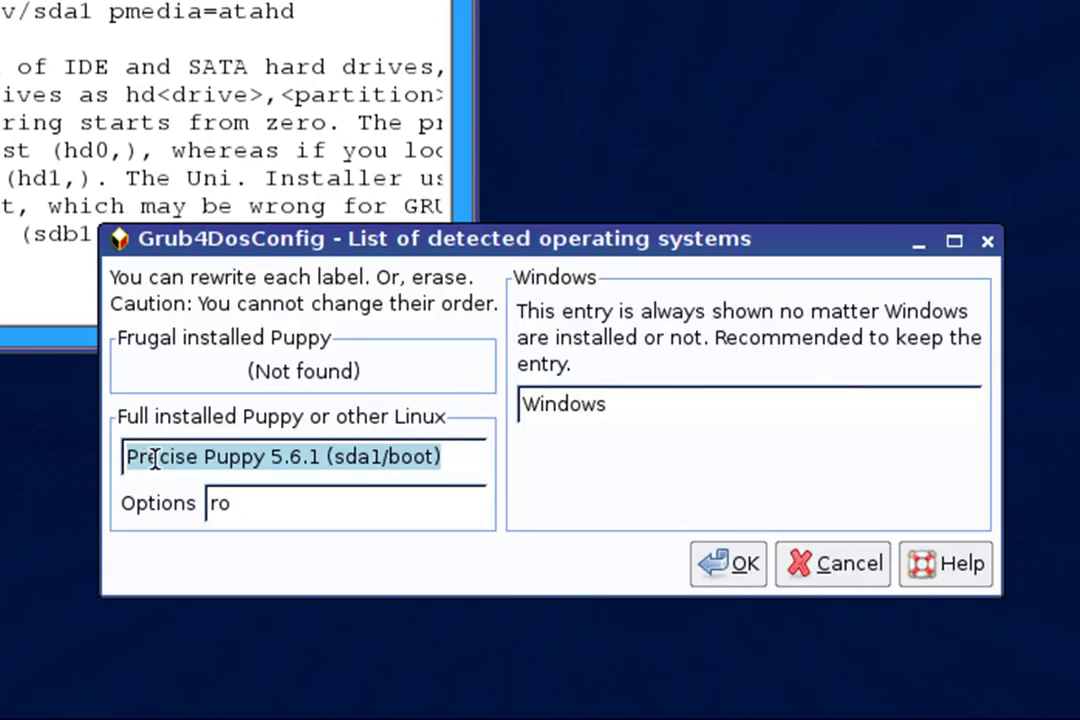
left_click(731, 567)
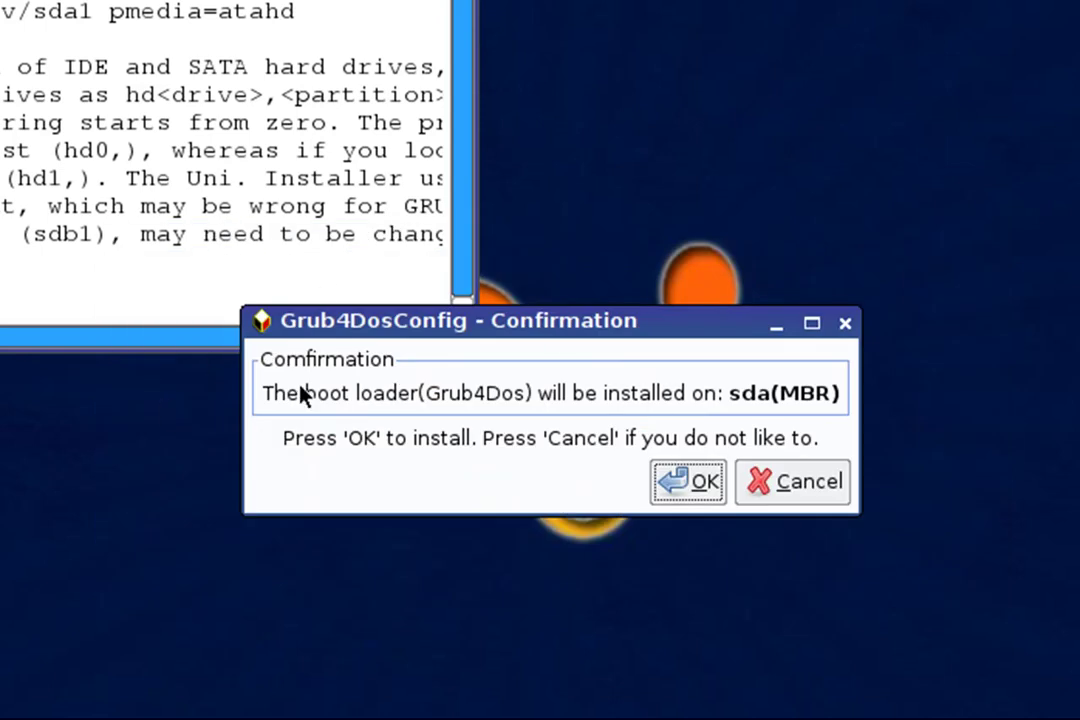
left_click(697, 490)
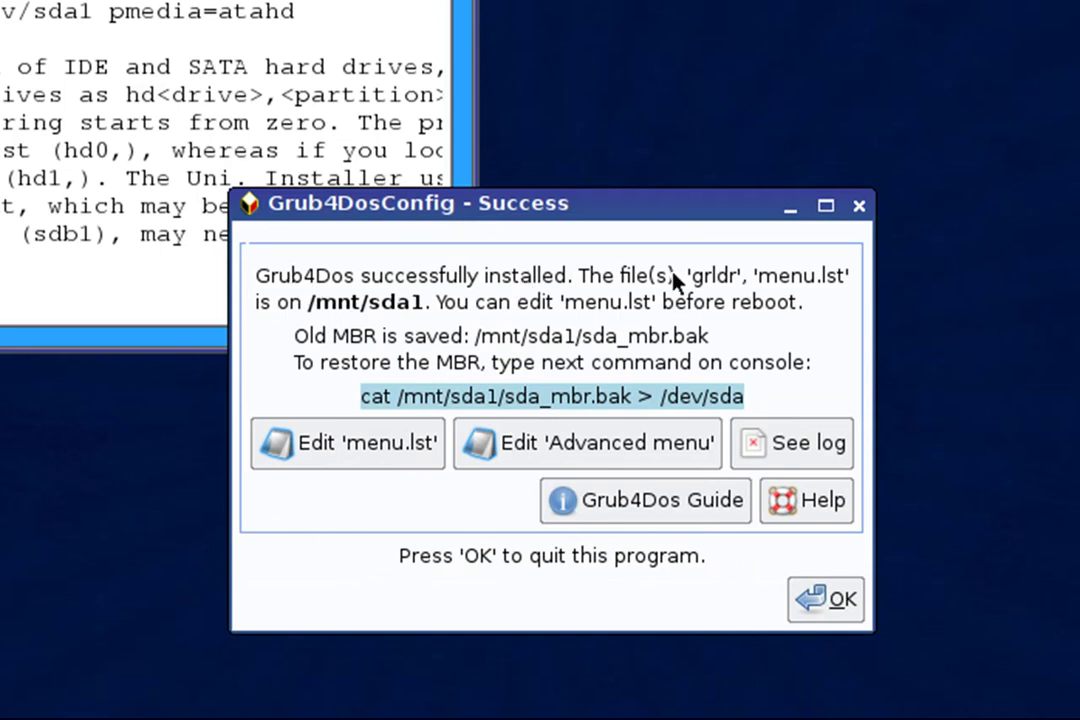
left_click(845, 608)
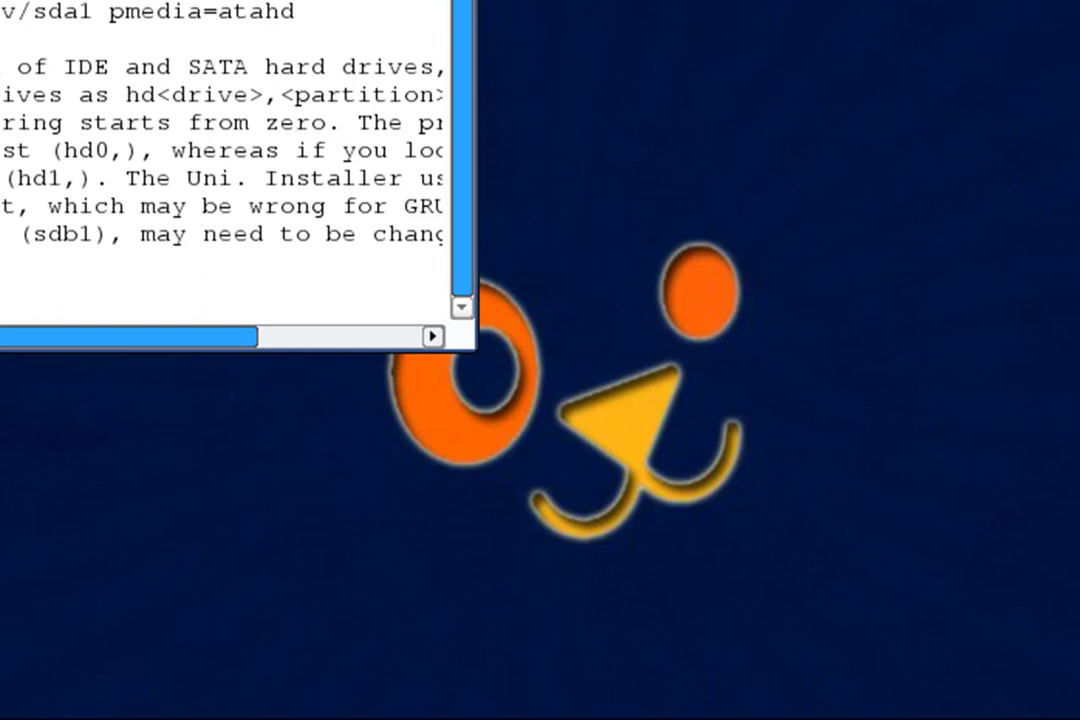
Step: Restart the virtual machine without saving the live session and boot the Precise Puppy 5.6.1 (sda1/boot) entry
key("alt+F4")
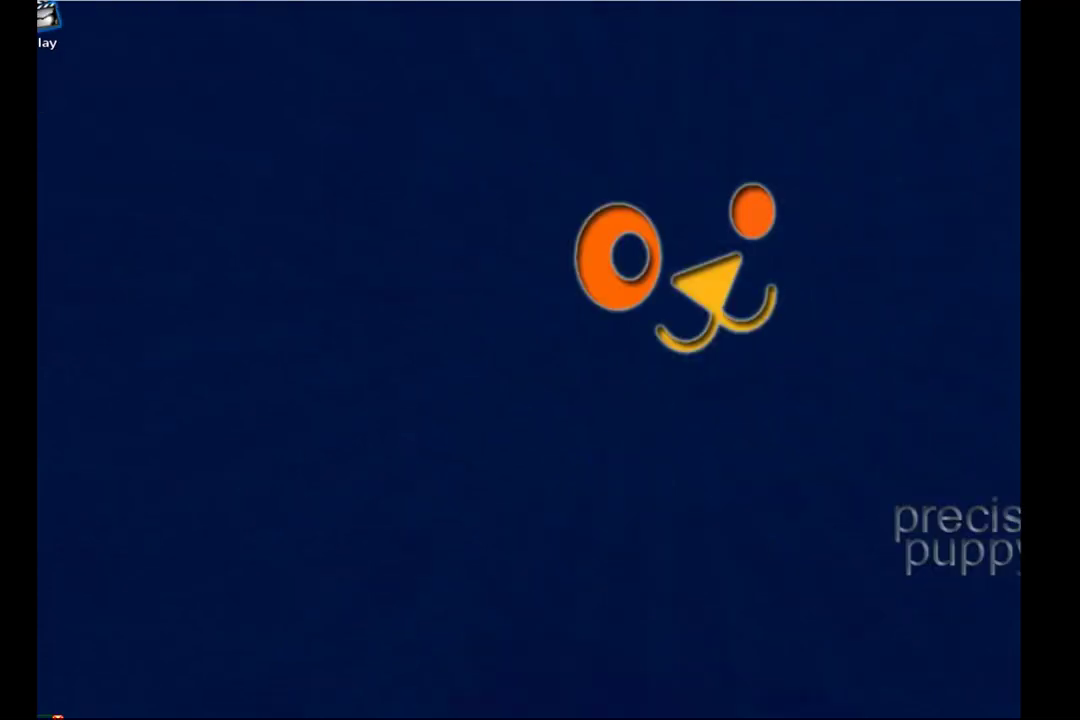
left_click(50, 714)
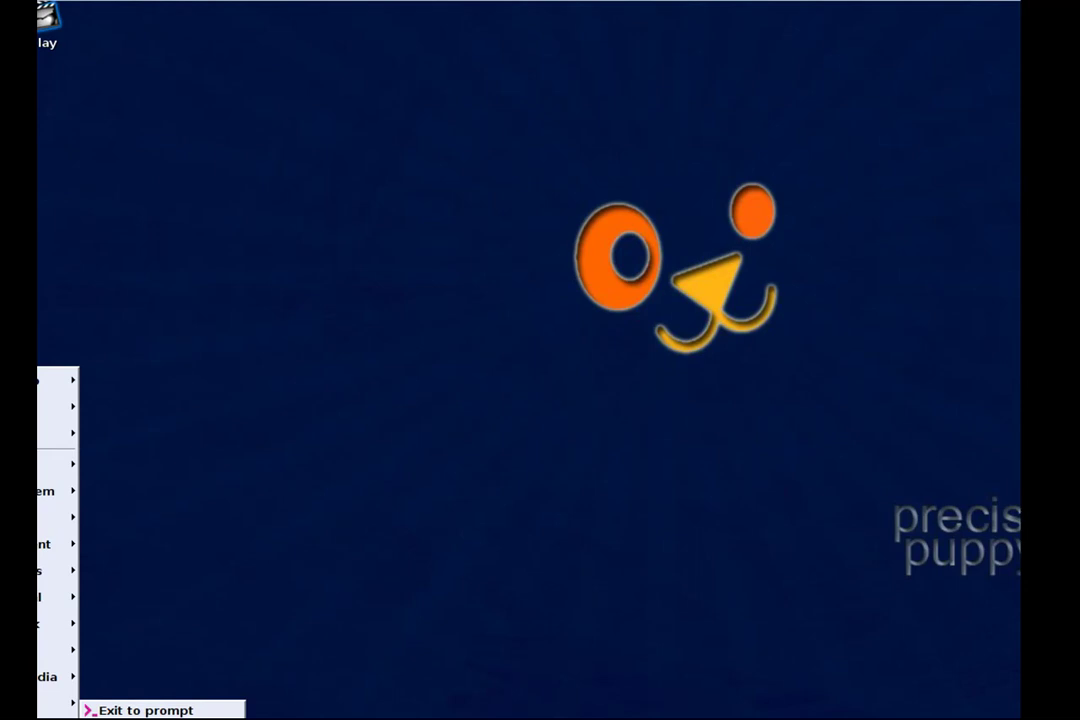
left_click(140, 710)
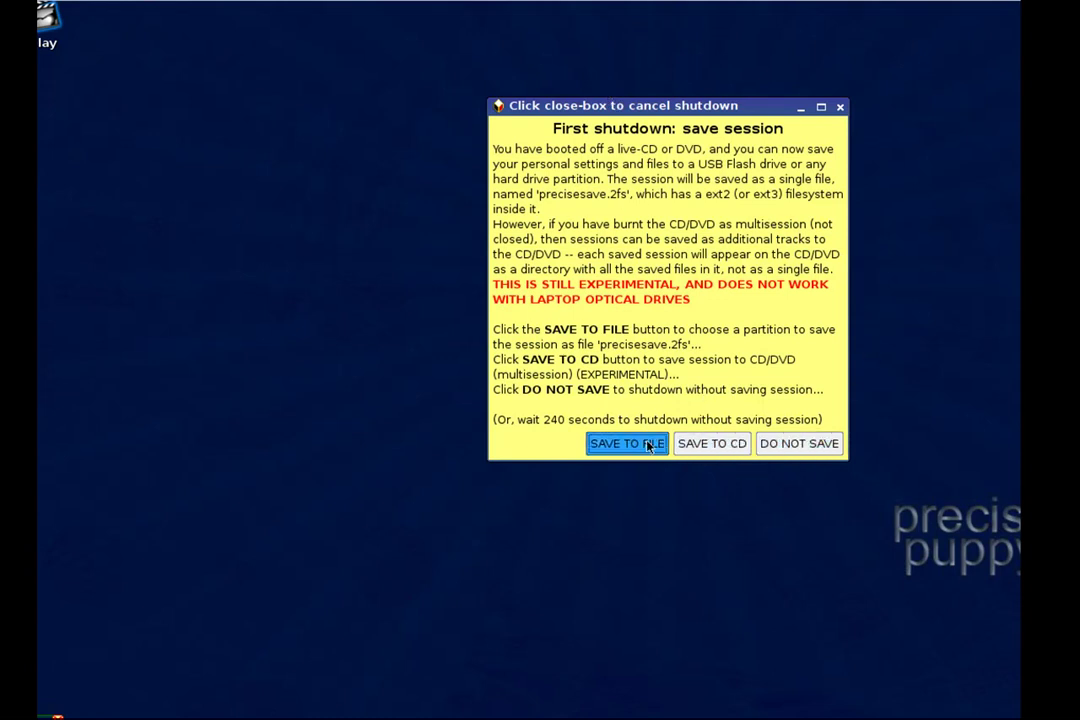
left_click(822, 446)
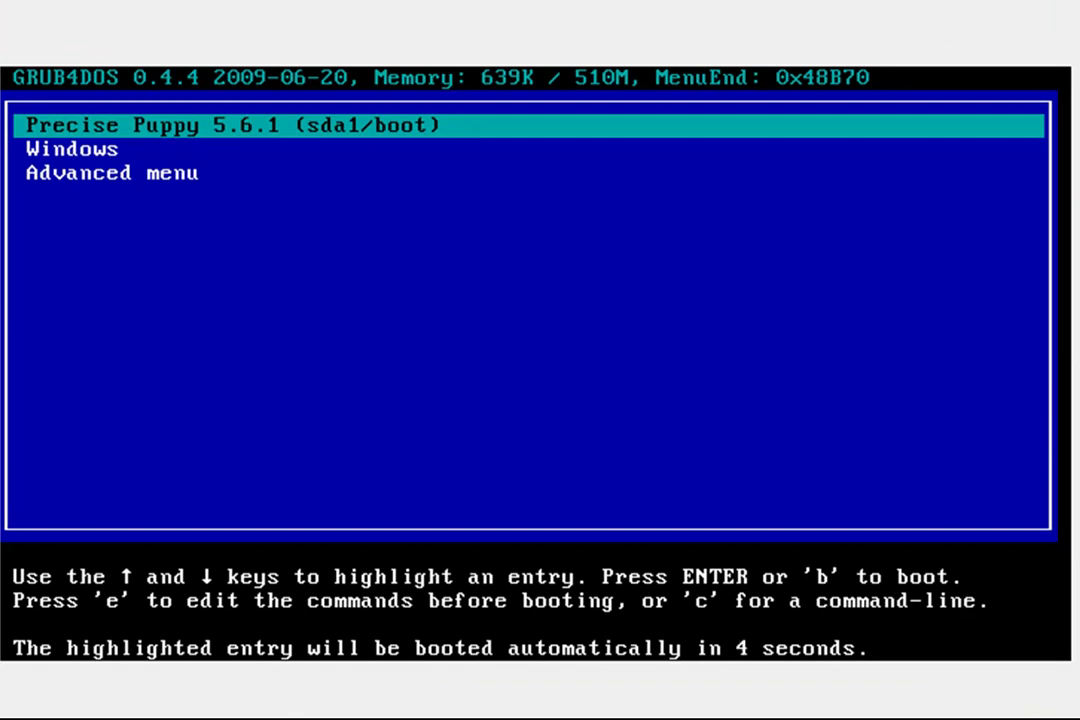
key("Return")
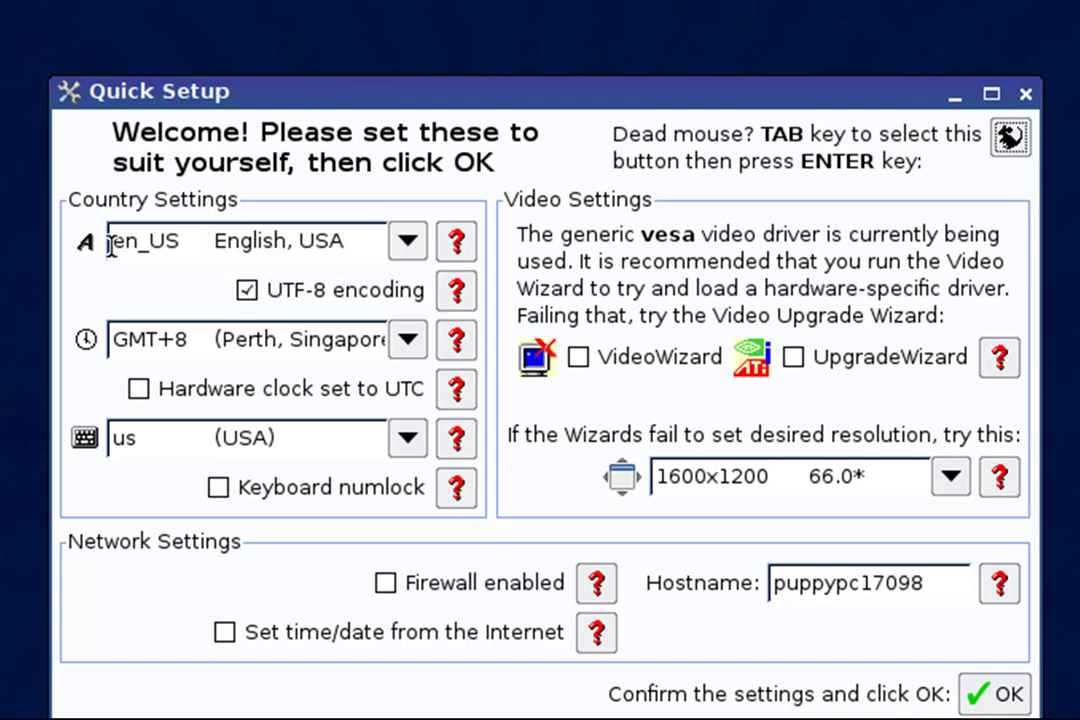
Step: Set the system language to pt_BR (Portuguese, Brazil) in Quick Setup
left_click_drag(485, 92, 420, 0)
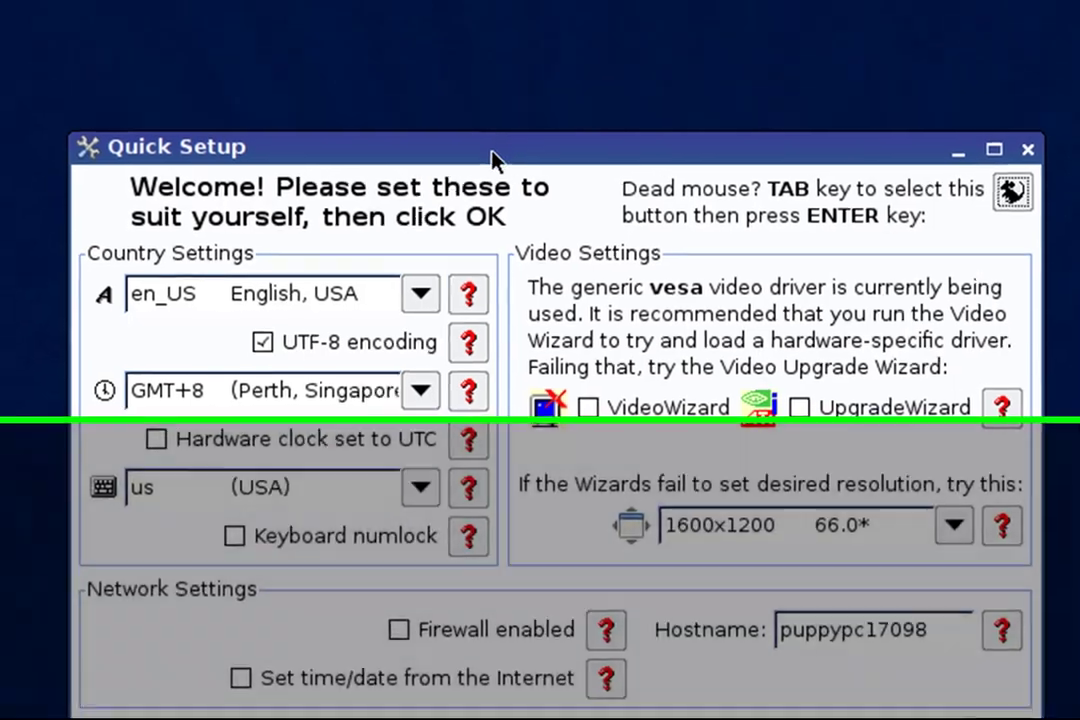
left_click_drag(489, 1, 500, 28)
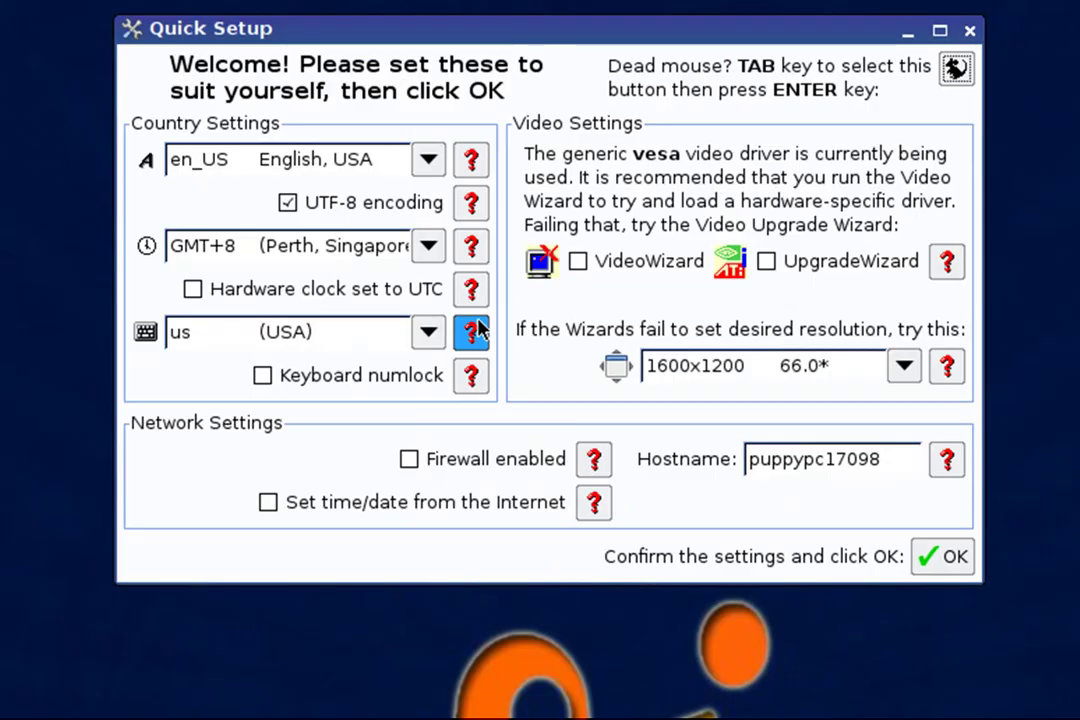
left_click(426, 155)
scroll(434, 265, "down", 15)
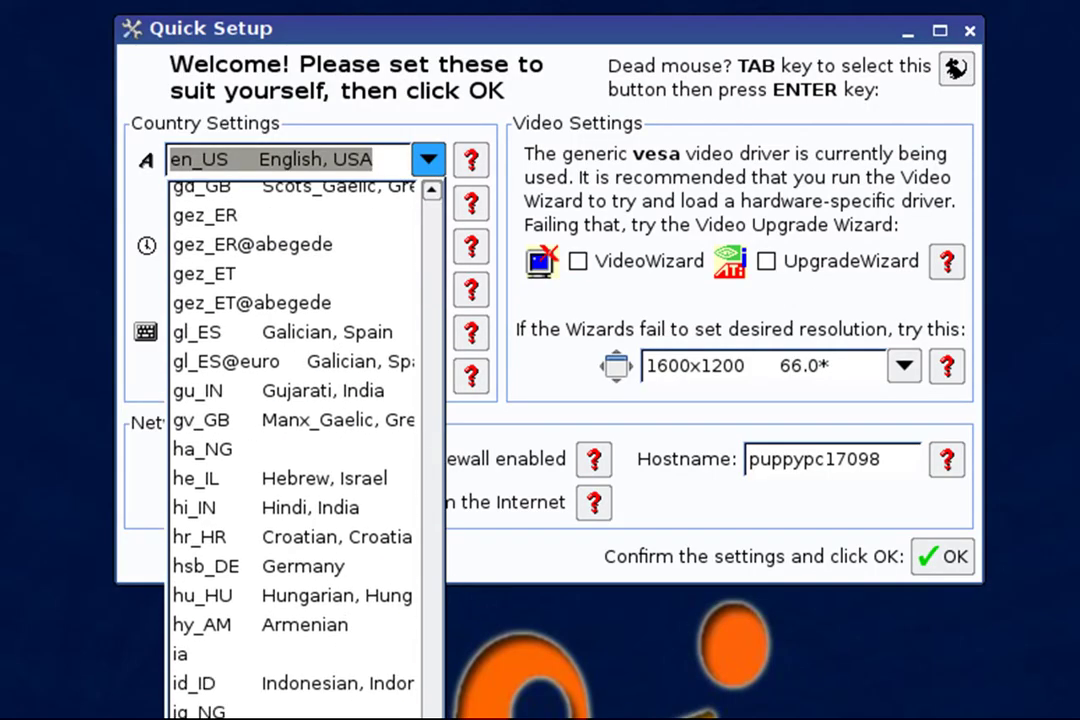
scroll(300, 440, "down", 15)
scroll(300, 440, "up", 7)
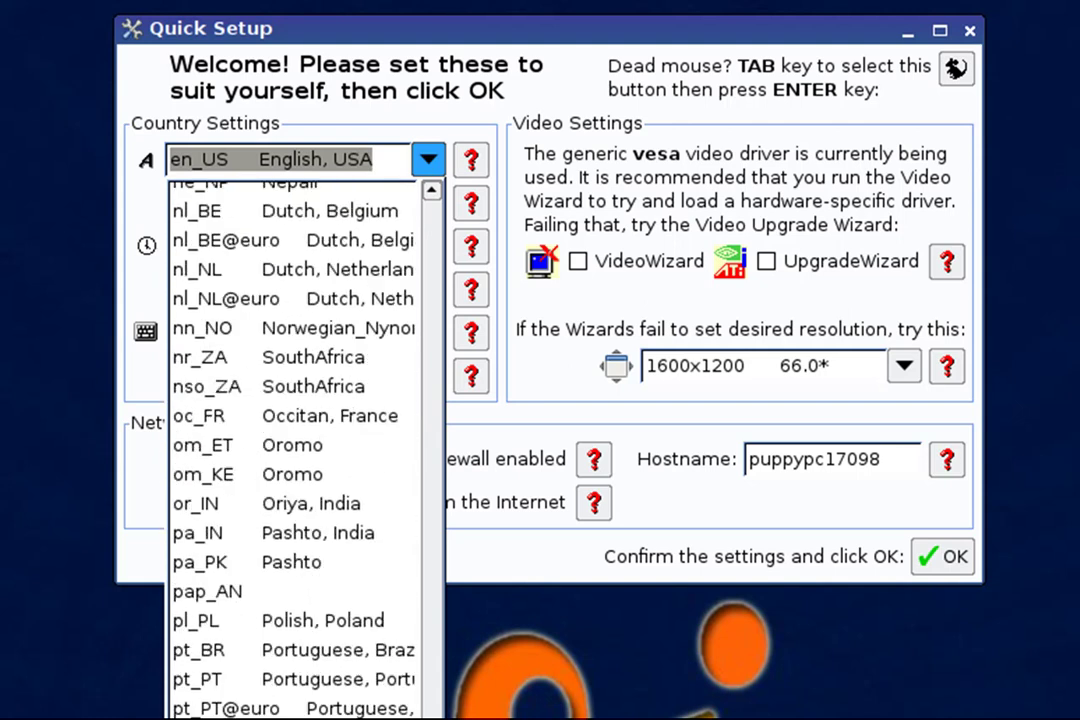
left_click(310, 652)
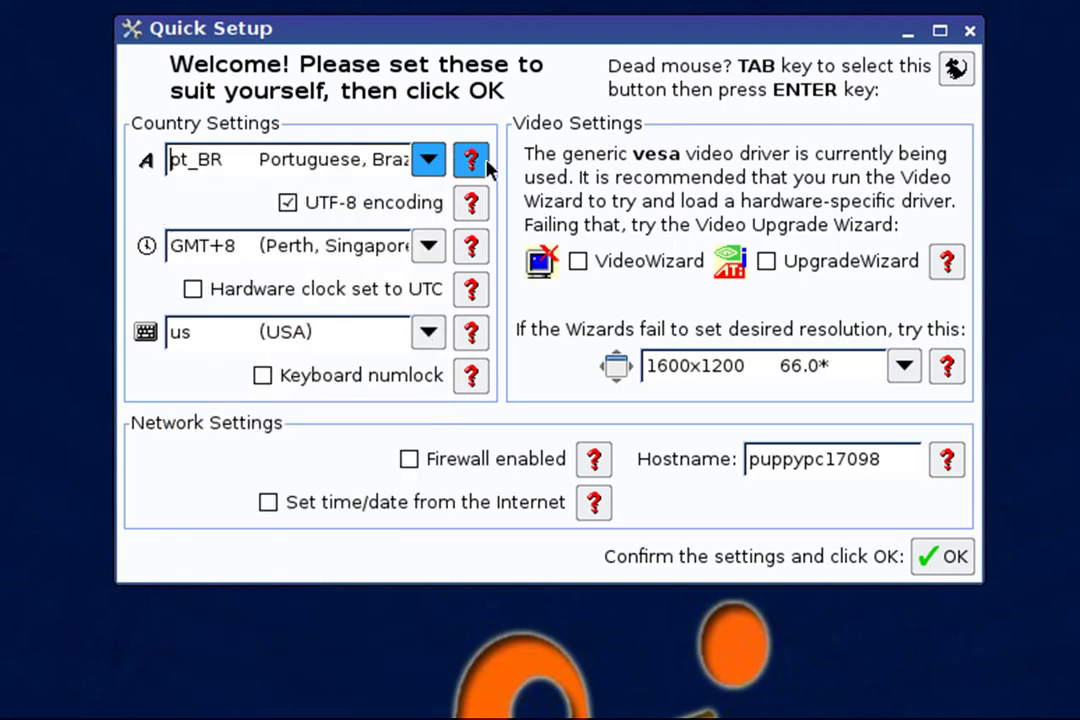
Step: Set the time zone to America/Sao_Paulo in Quick Setup
left_click(430, 247)
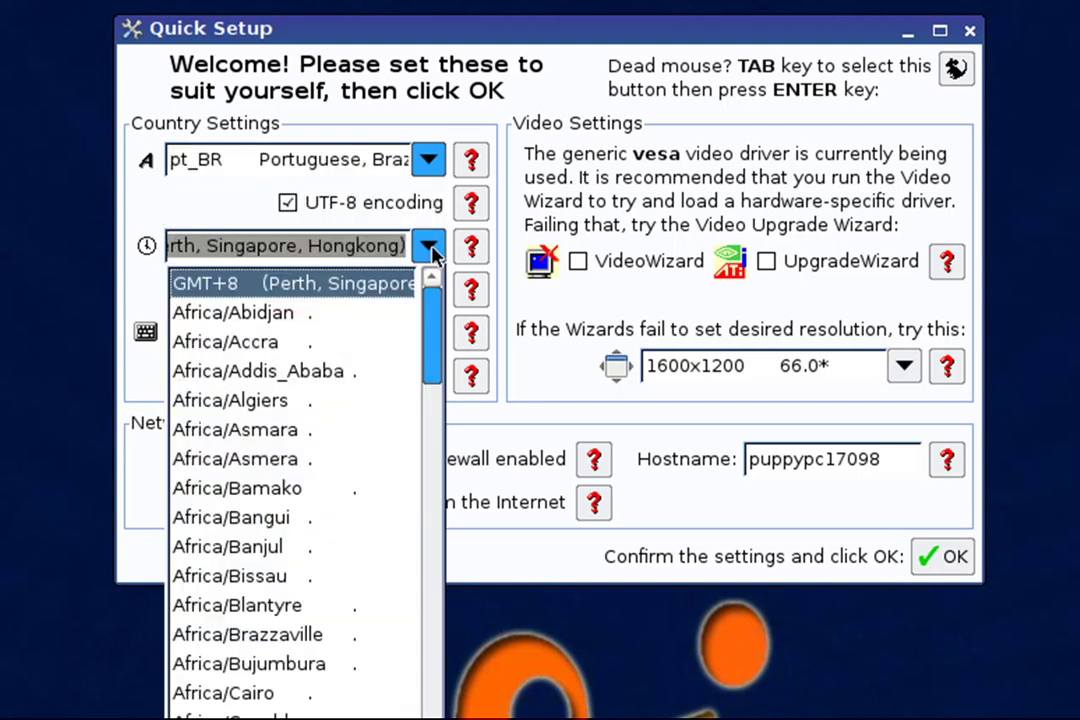
scroll(290, 495, "down", 5)
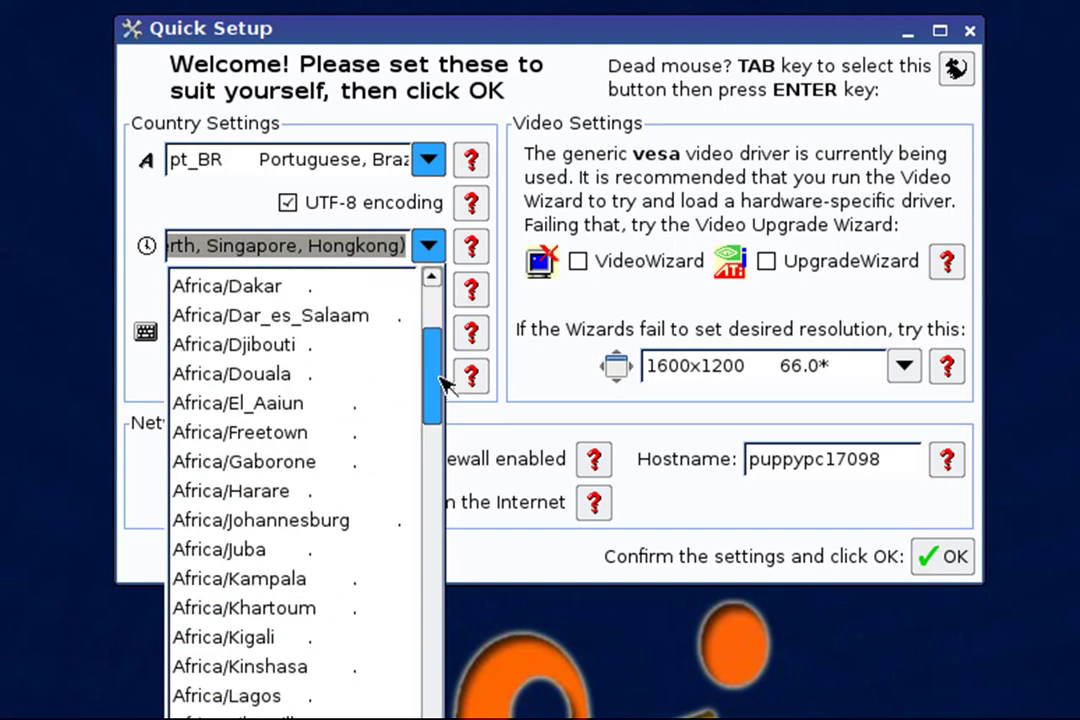
left_click_drag(436, 360, 282, 712)
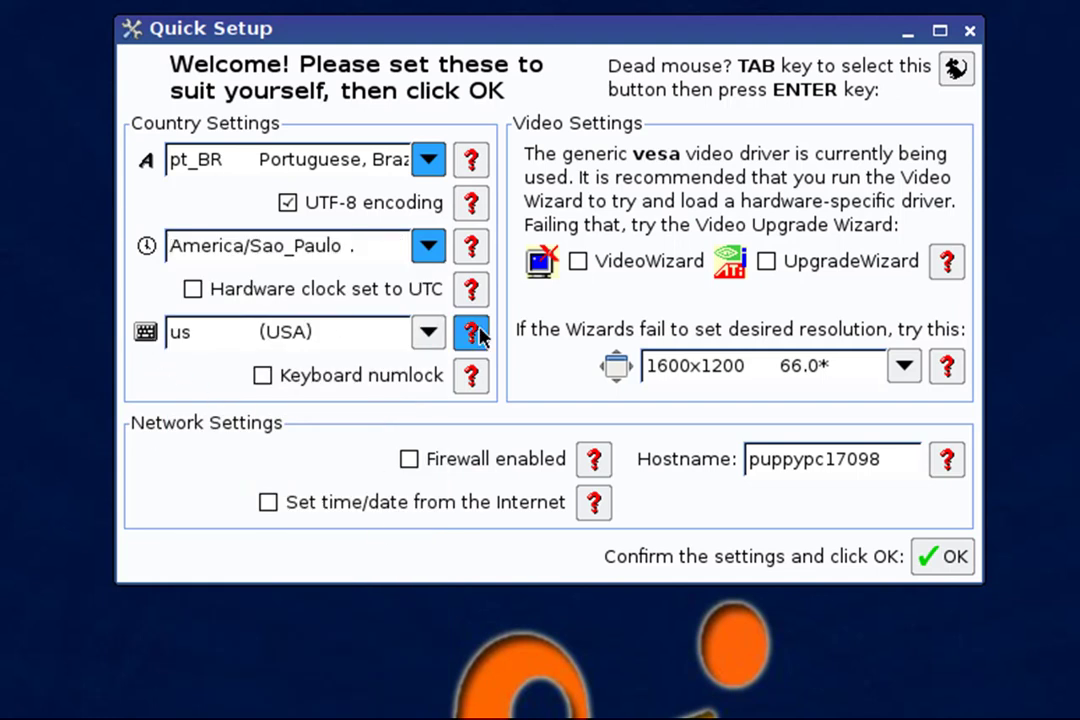
Step: Set the keyboard layout to br-abnt2 (Brazil) and enable setting the time and date from the Internet
left_click(429, 333)
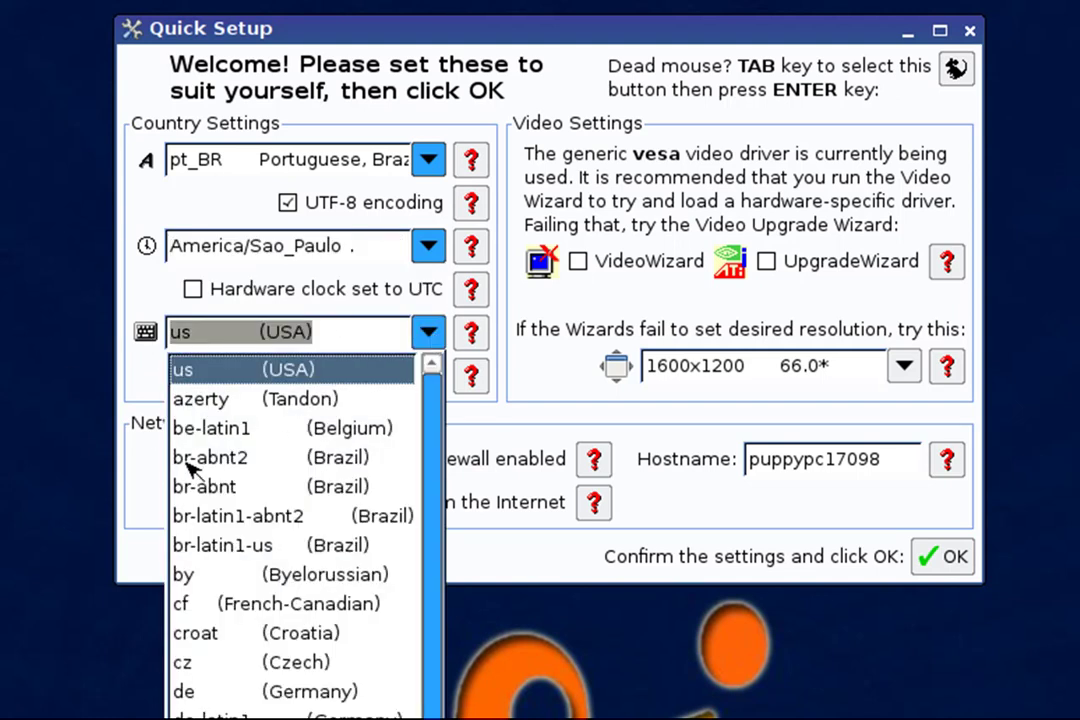
left_click(225, 460)
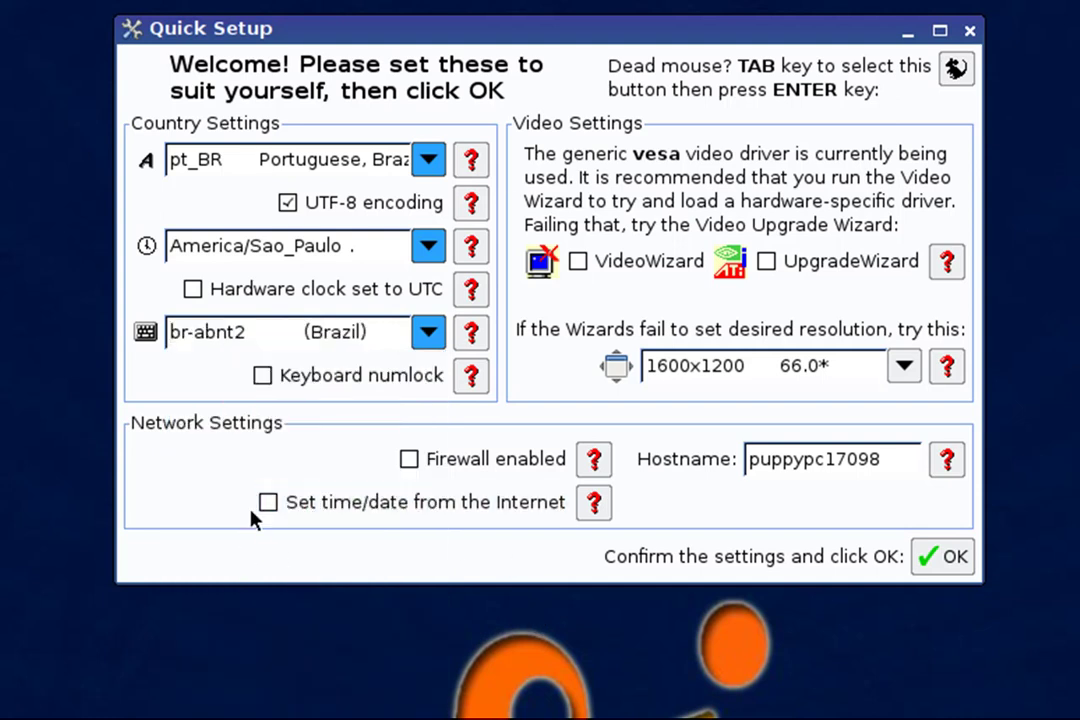
left_click(268, 502)
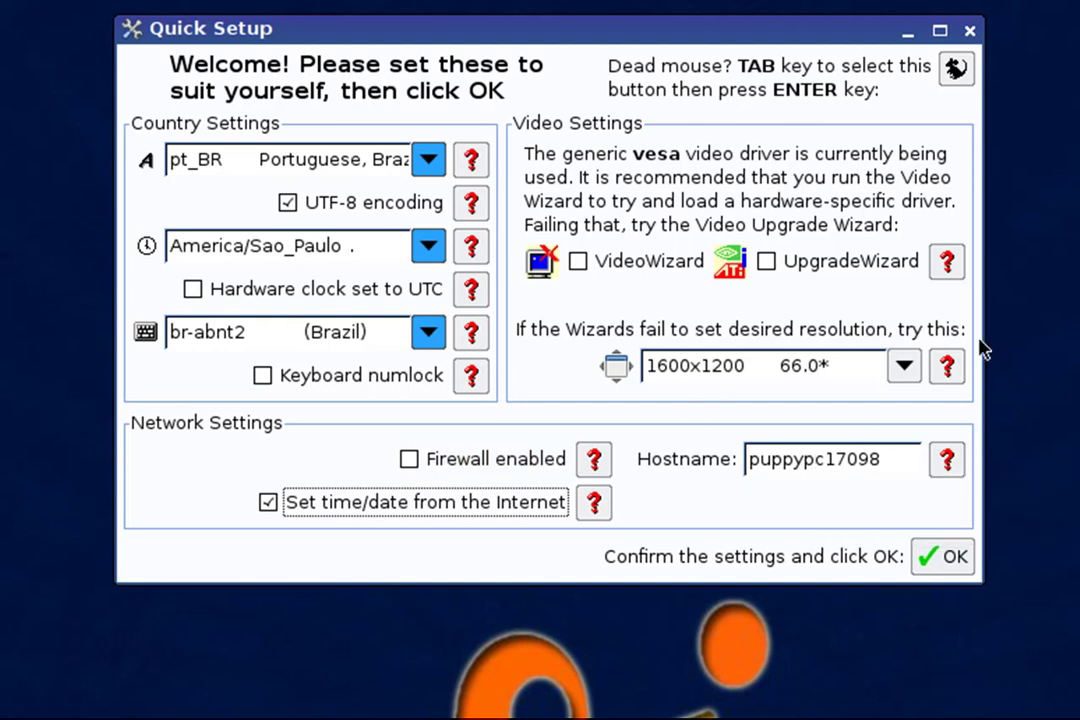
Step: Confirm the Quick Setup settings, dismissing the language pack notice, and open the Puppy Package Manager
left_click(951, 562)
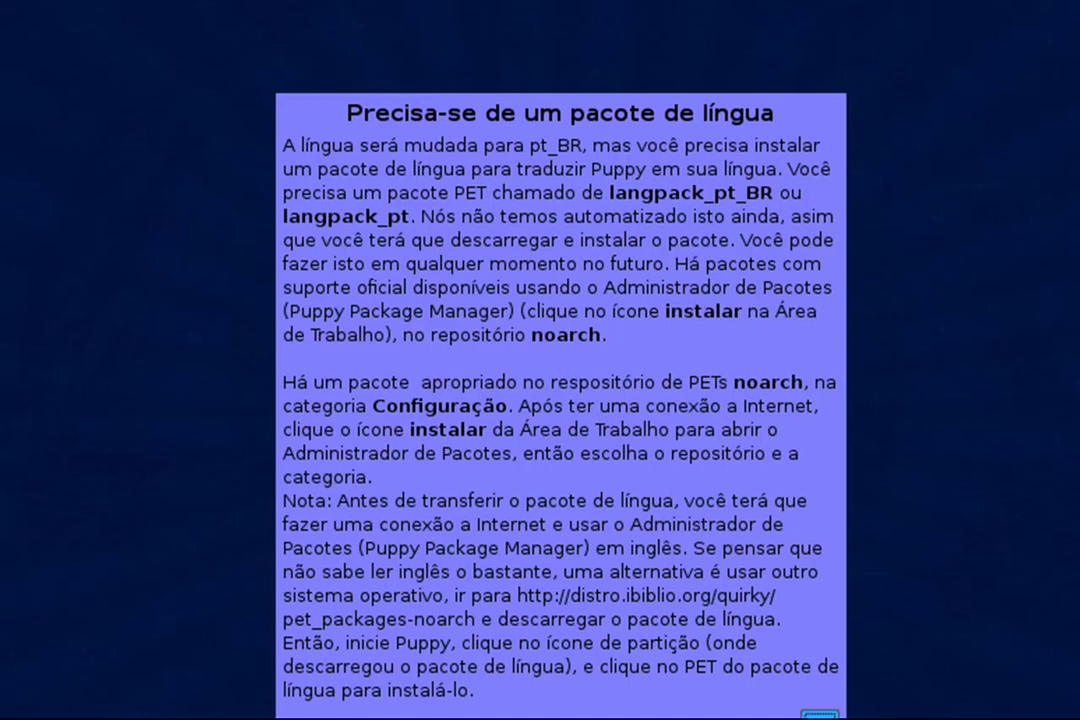
left_click(820, 714)
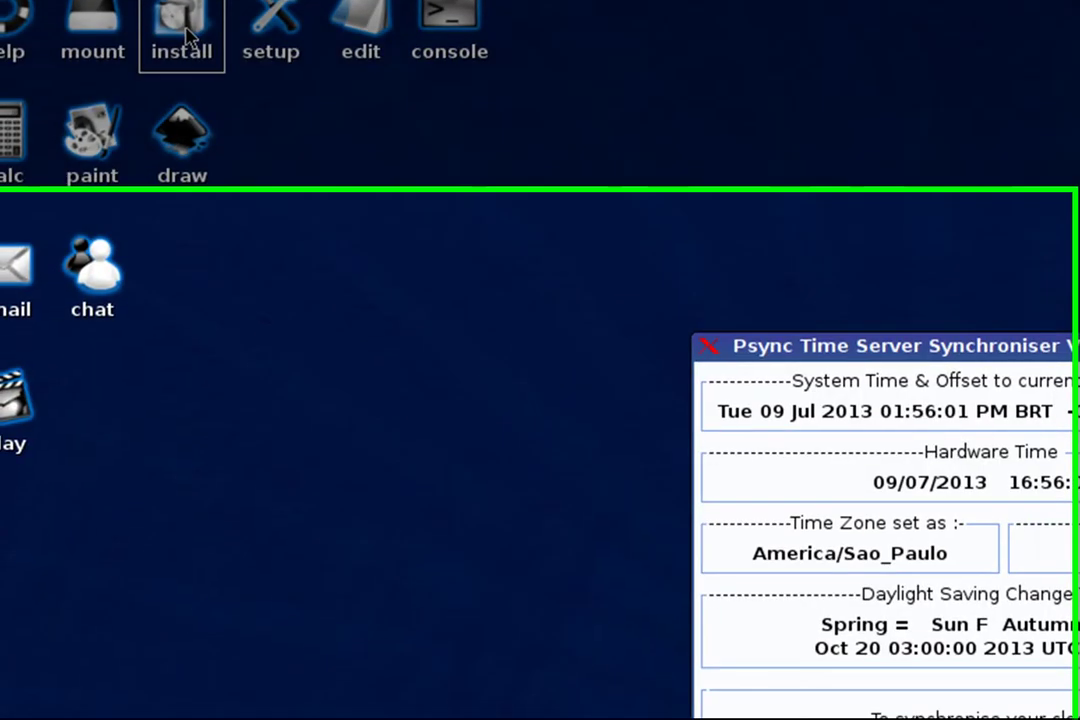
left_click(187, 52)
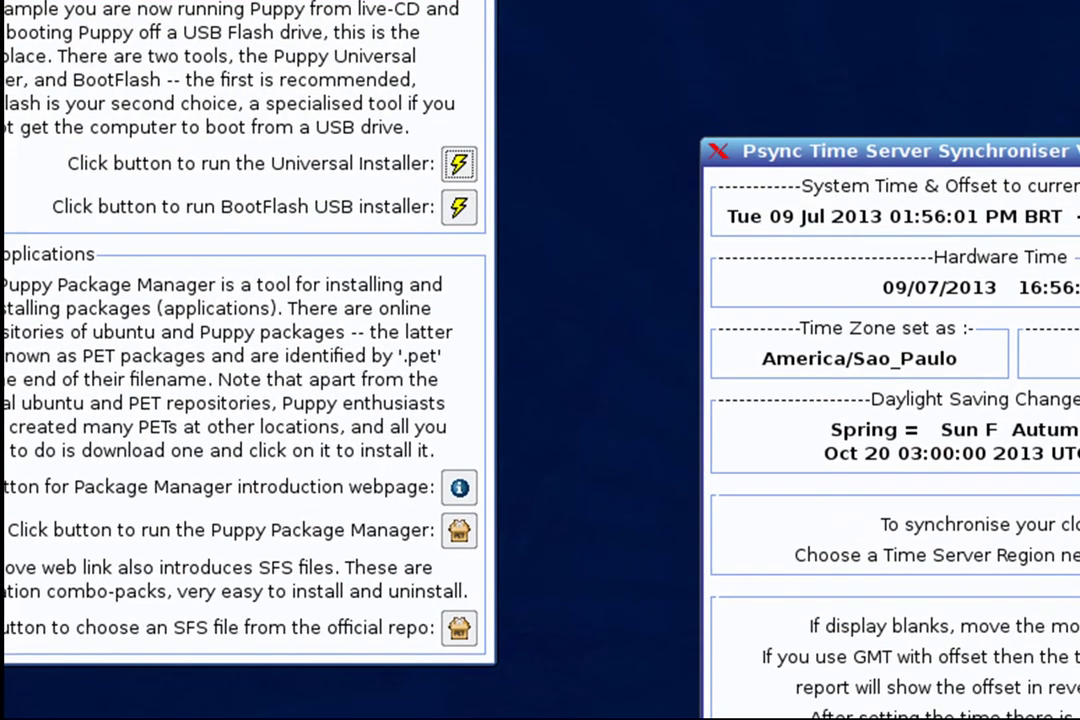
left_click_drag(250, 5, 405, 44)
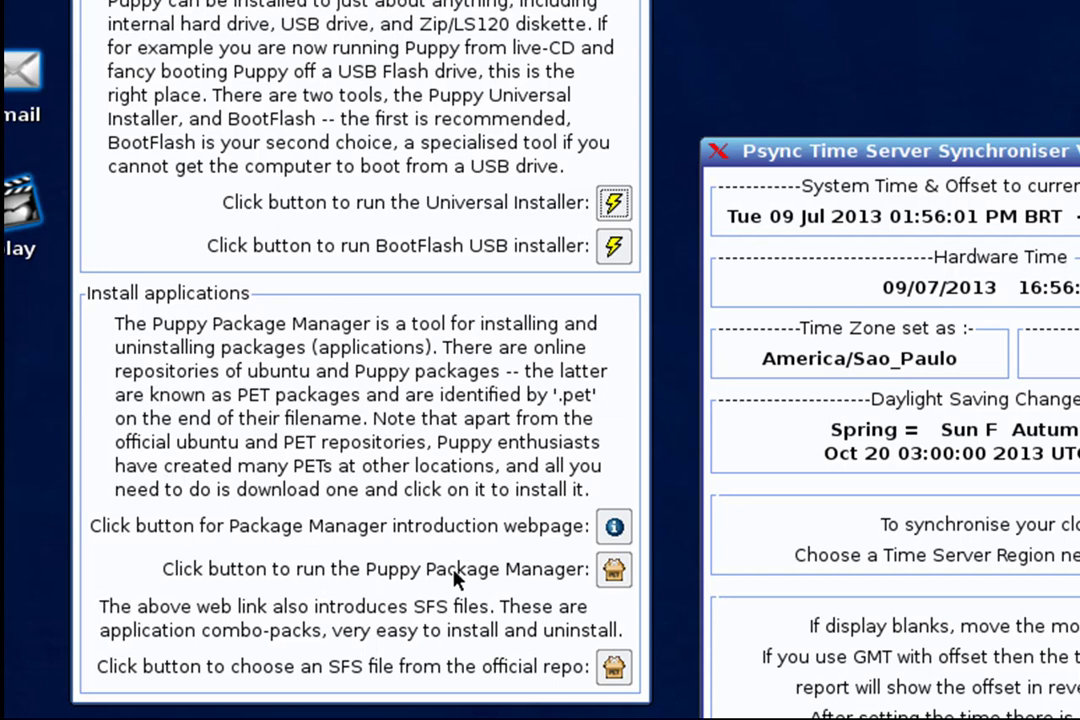
left_click(614, 571)
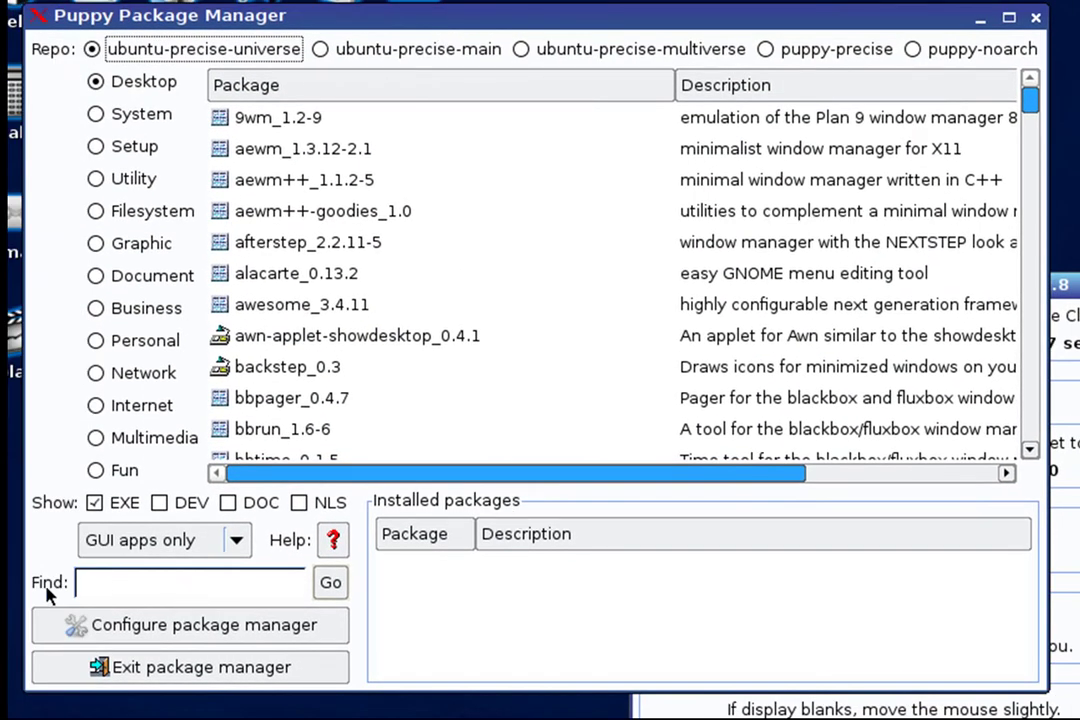
Step: Search all package repositories for langpack
left_click(106, 584)
type("langpack")
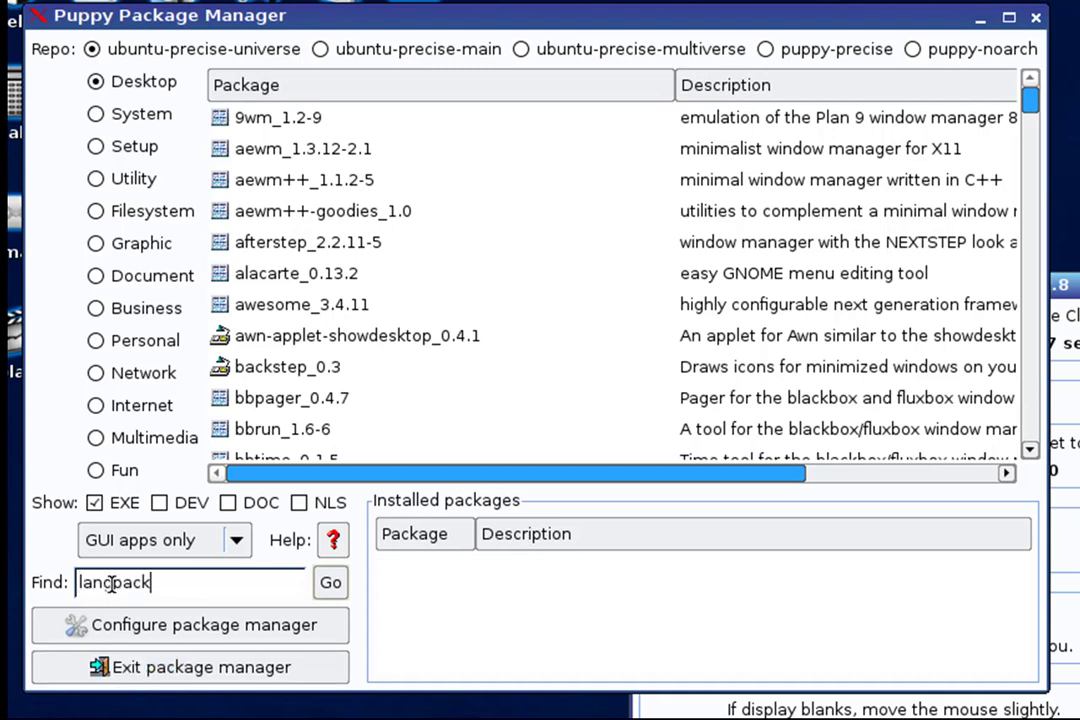
left_click(333, 584)
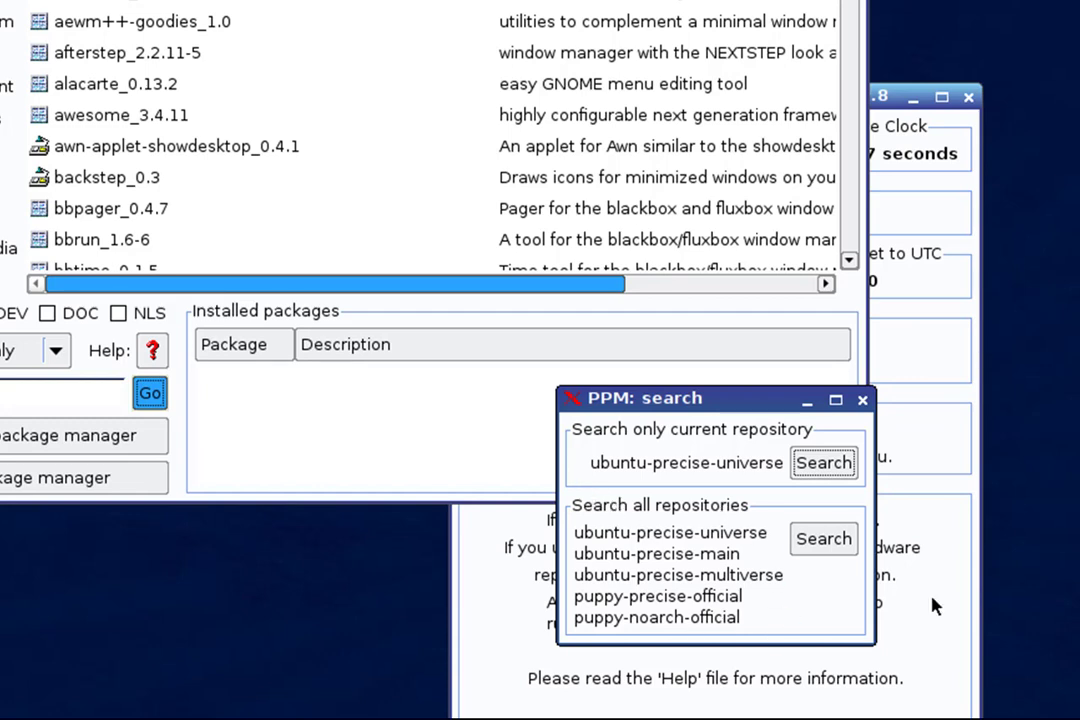
left_click(818, 546)
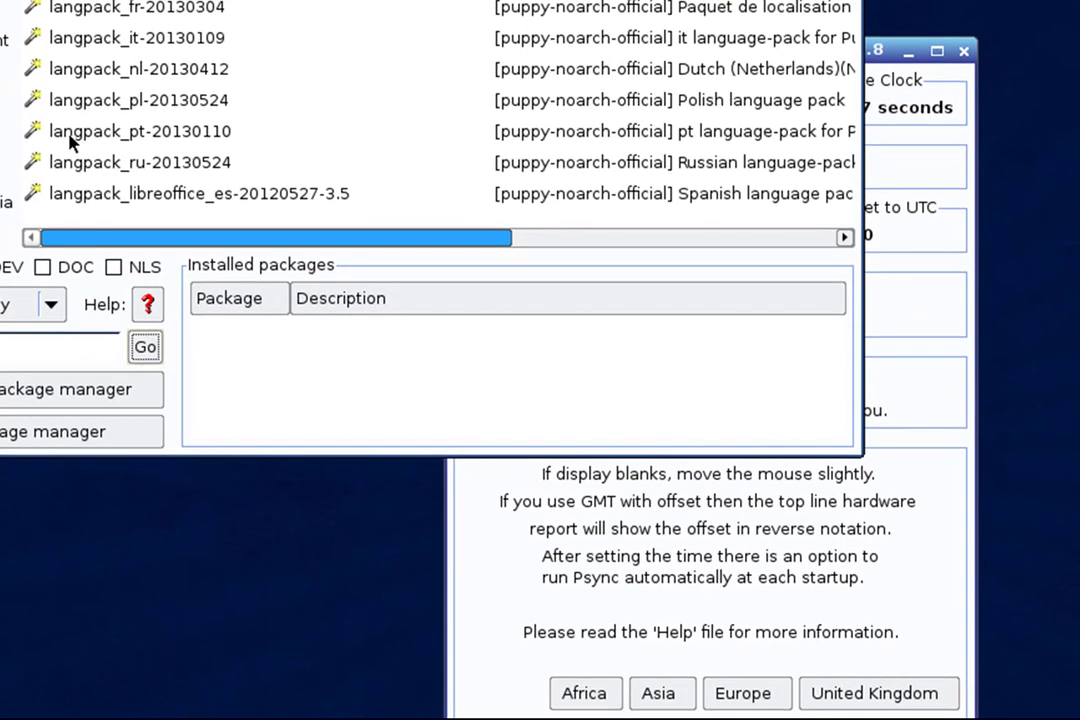
Step: Install the langpack_pt-20130110 package, downloading it from ftp.nluug.nl
left_click(145, 140)
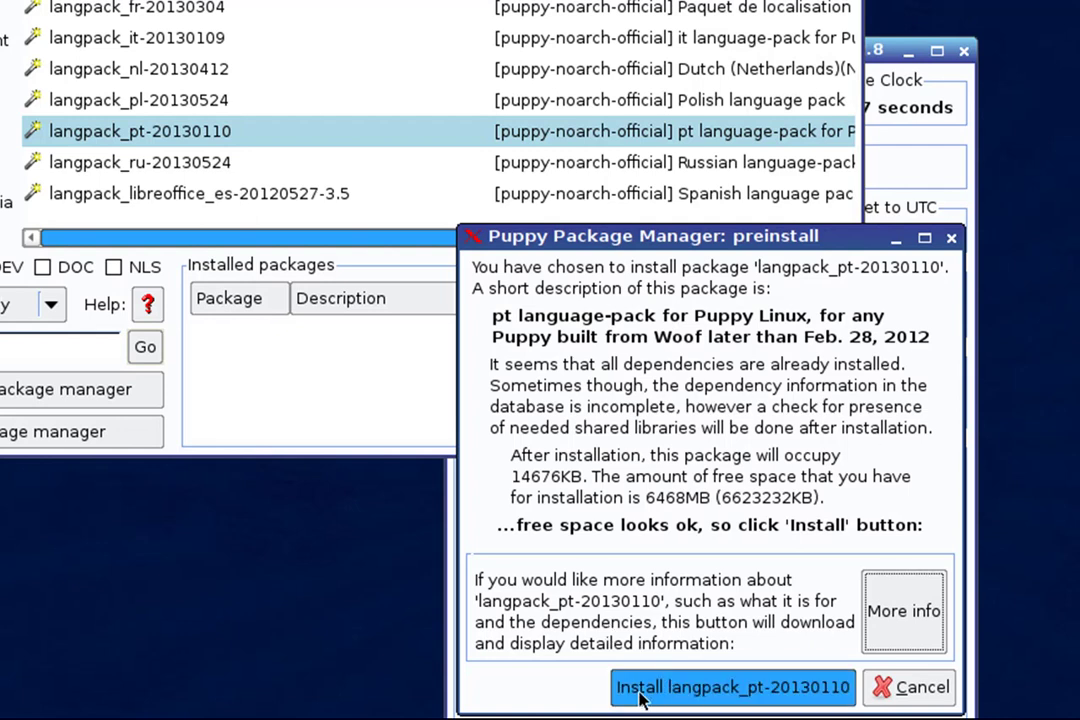
left_click(730, 687)
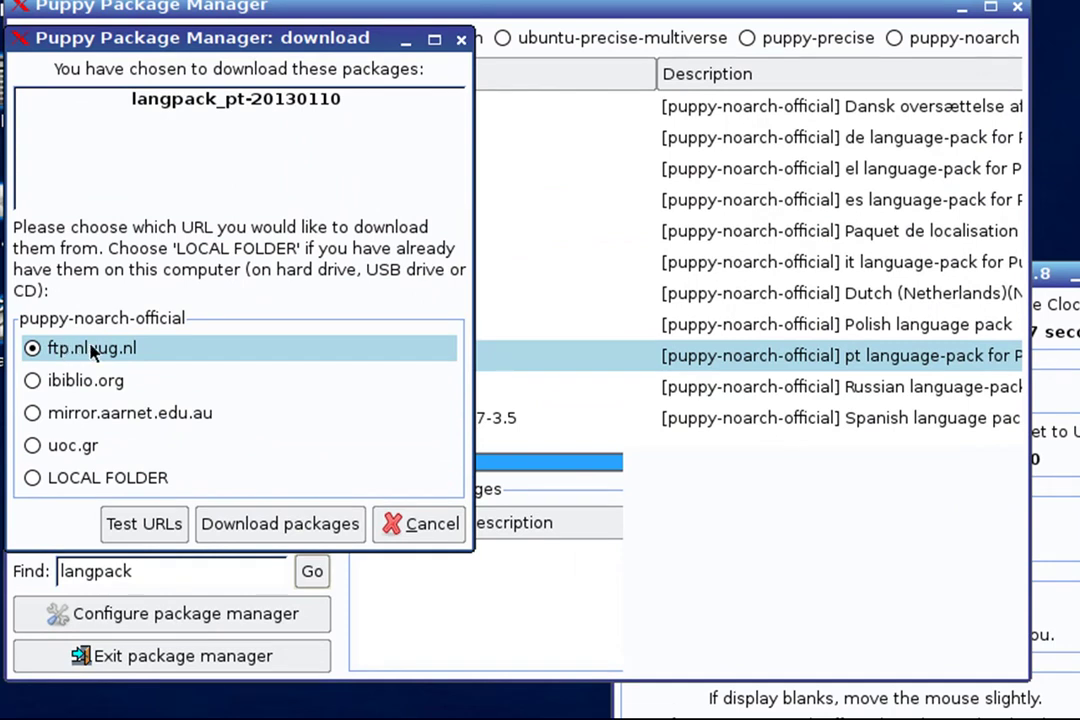
left_click(284, 531)
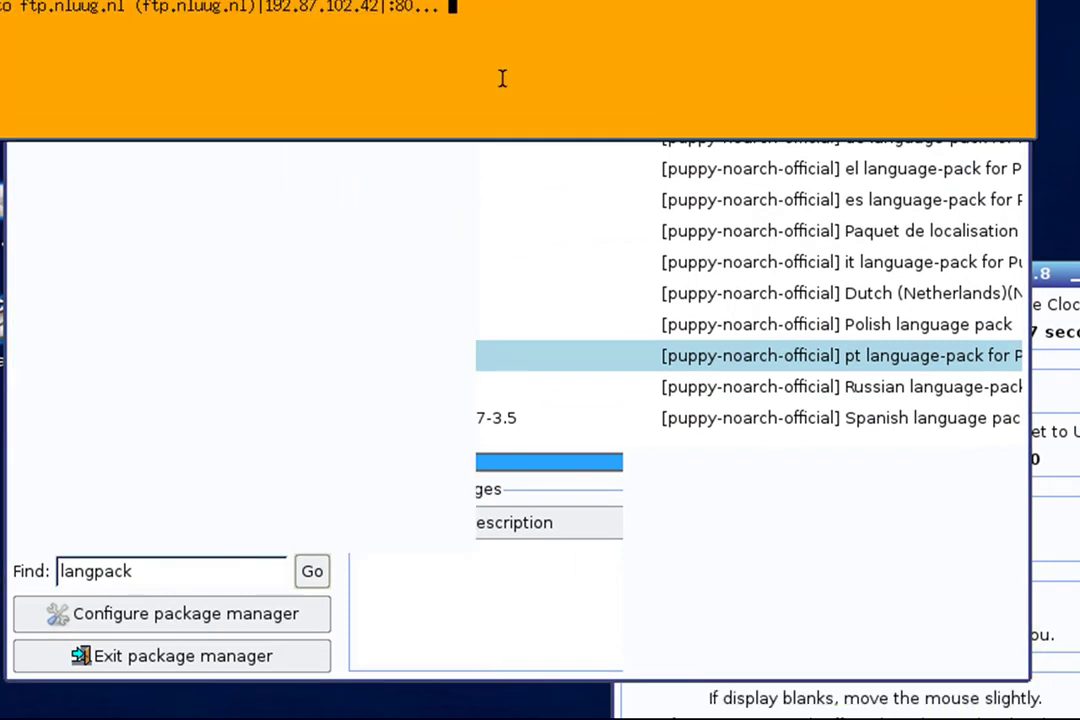
left_click_drag(653, 19, 712, 265)
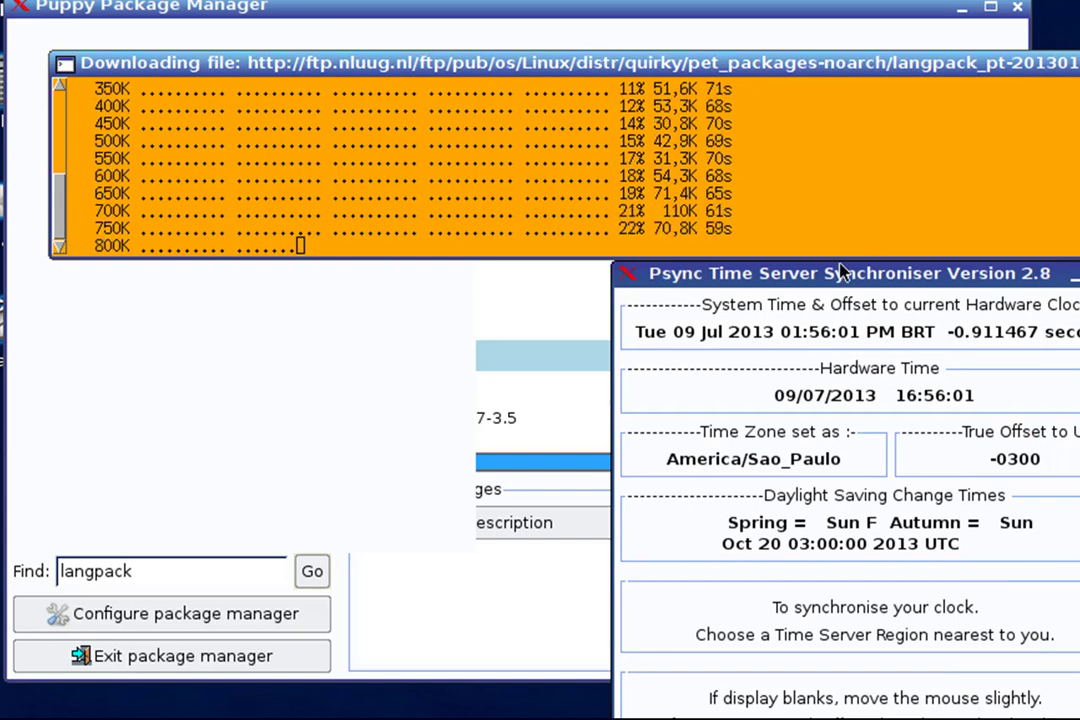
Step: Close the Psync time synchroniser and finish Quick Setup without restarting X, dismissing the welcome window
left_click_drag(880, 273, 980, 105)
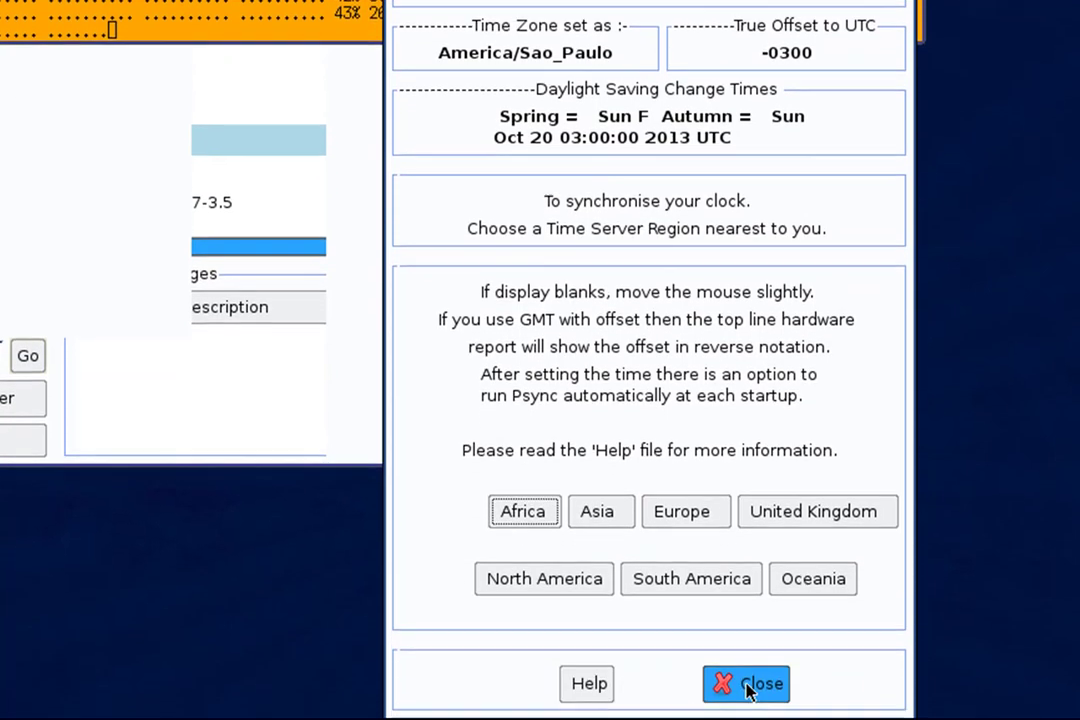
left_click(748, 686)
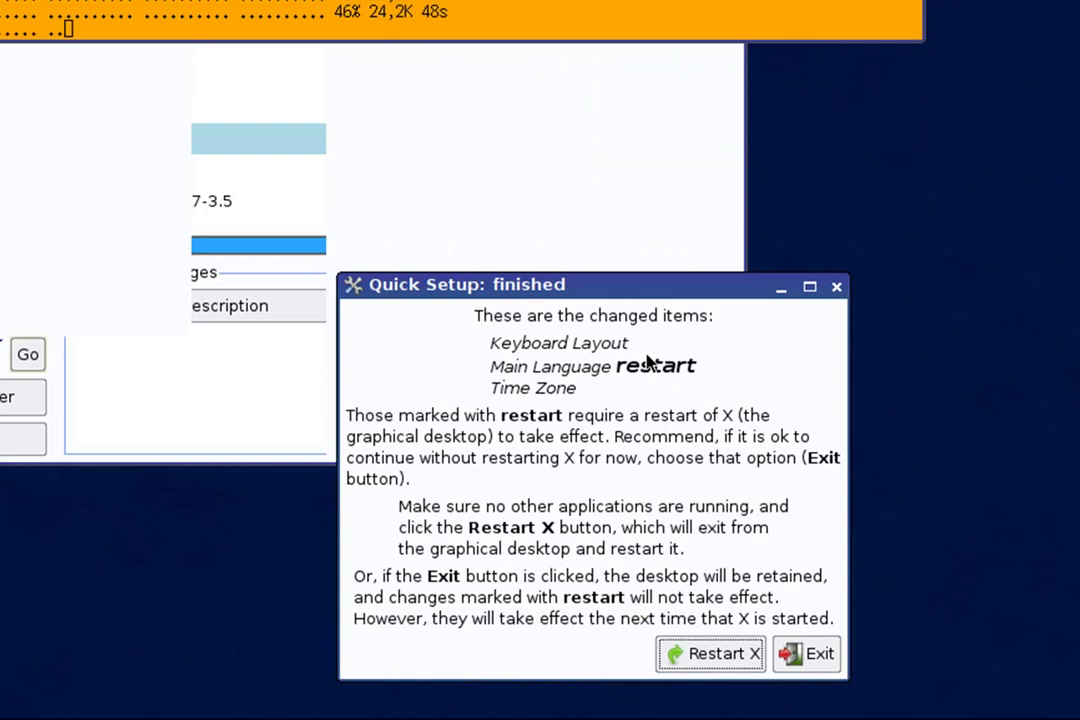
left_click(826, 662)
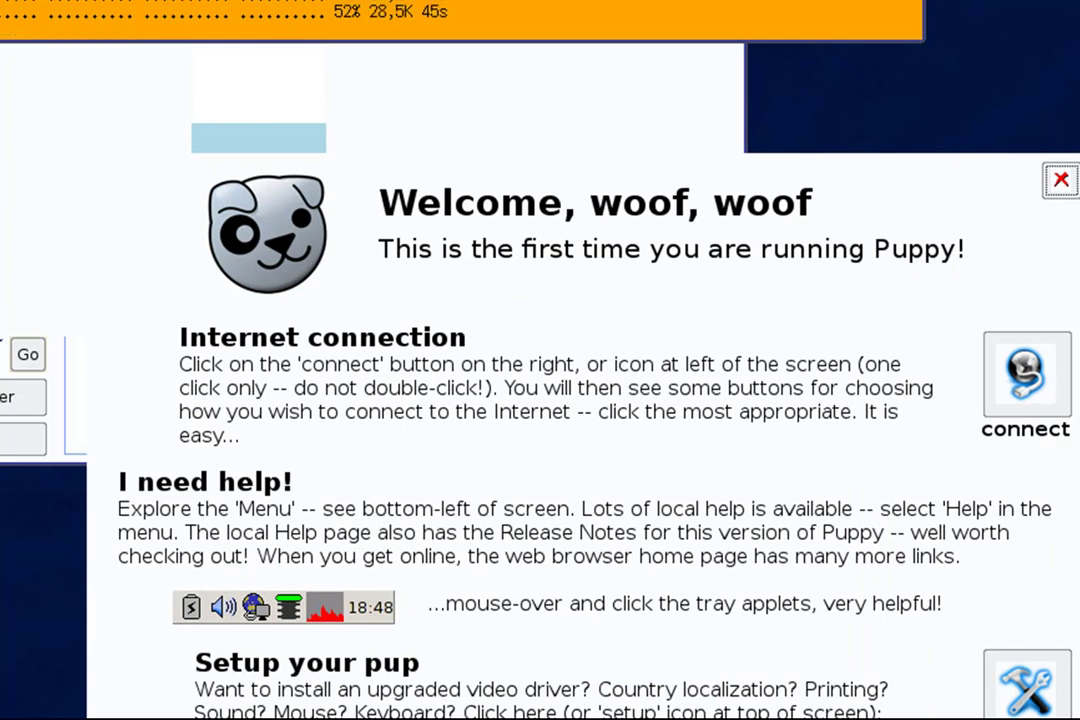
left_click(1063, 181)
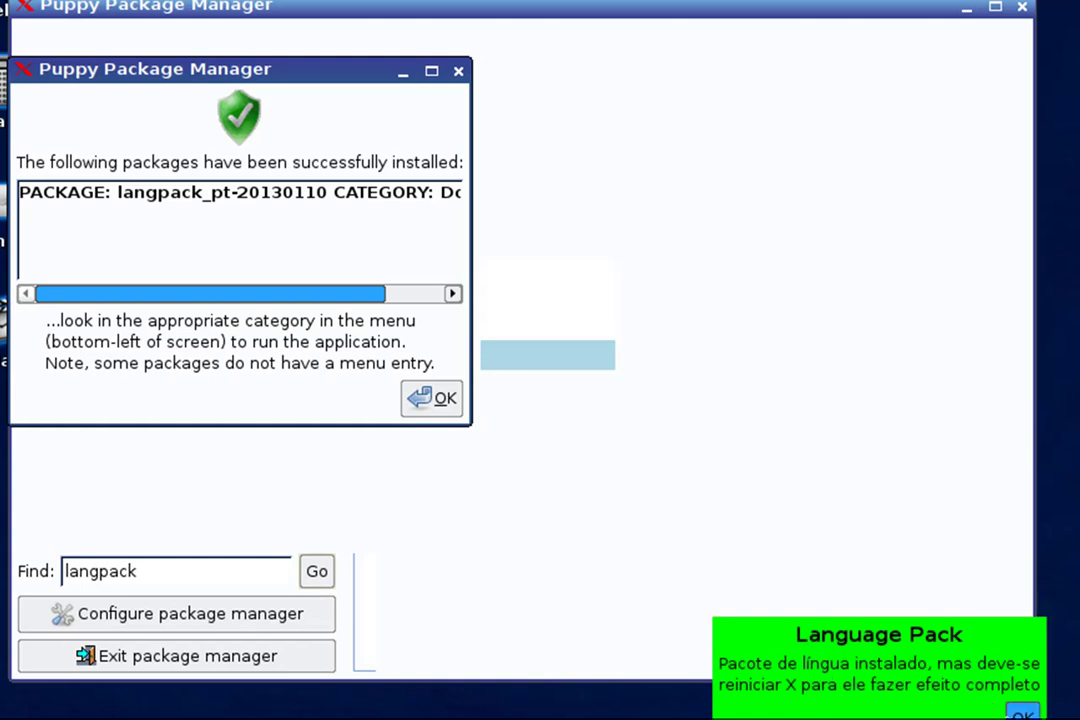
Step: Acknowledge the language pack's installation and dependency reports and close the package manager
left_click(1022, 714)
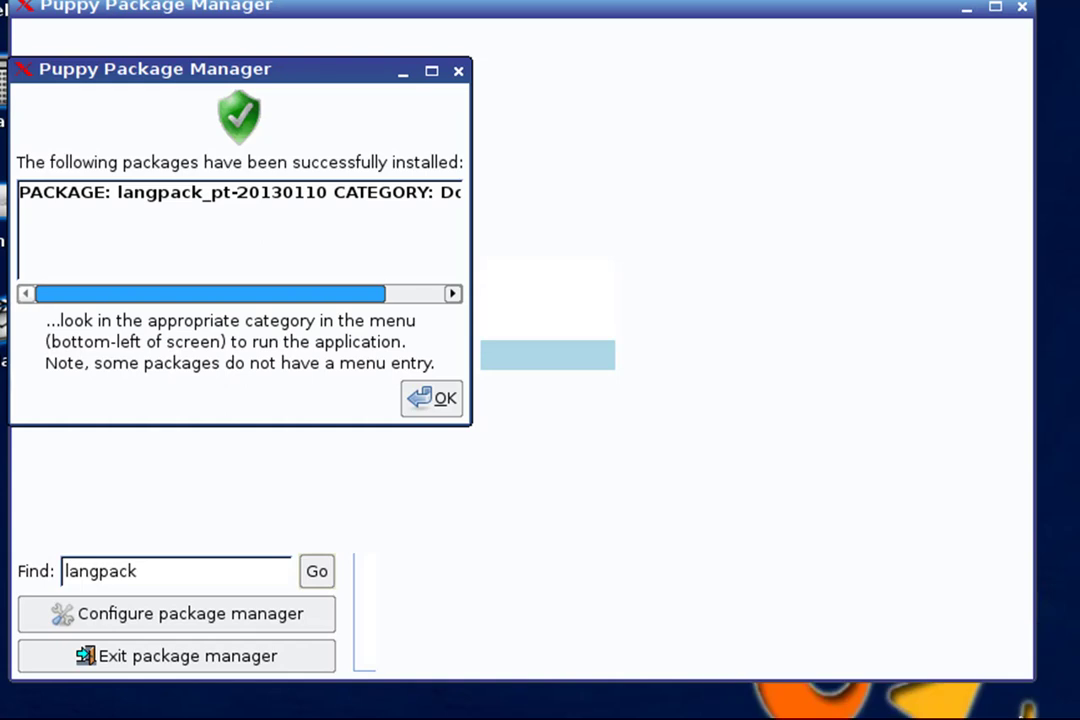
left_click(433, 409)
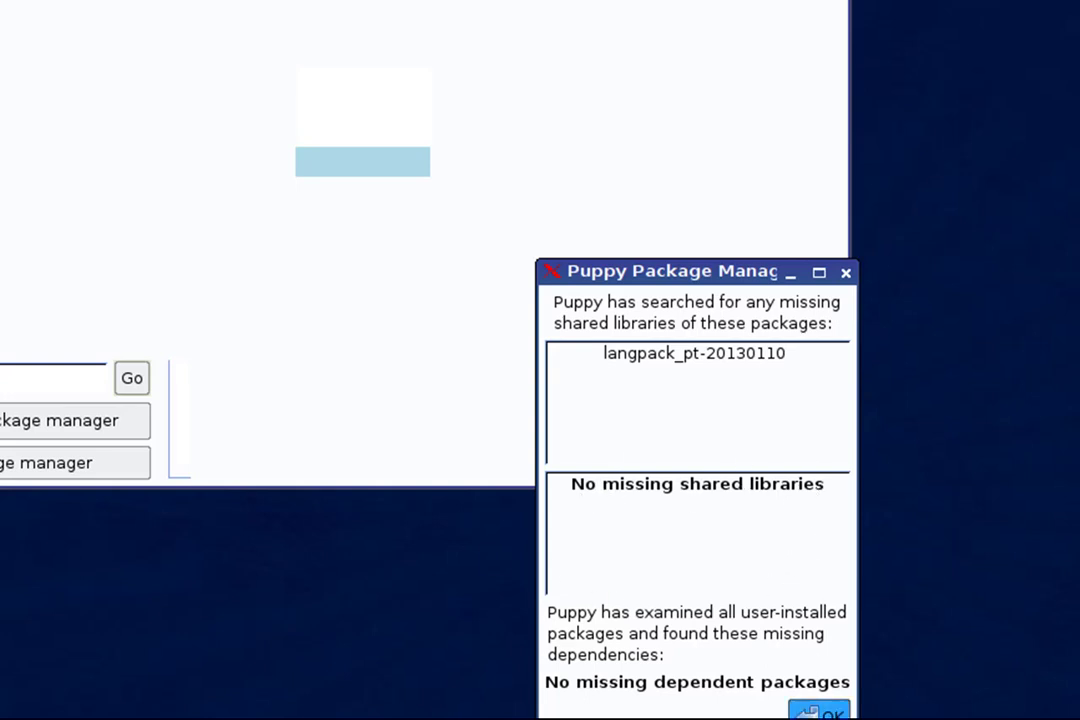
left_click(818, 710)
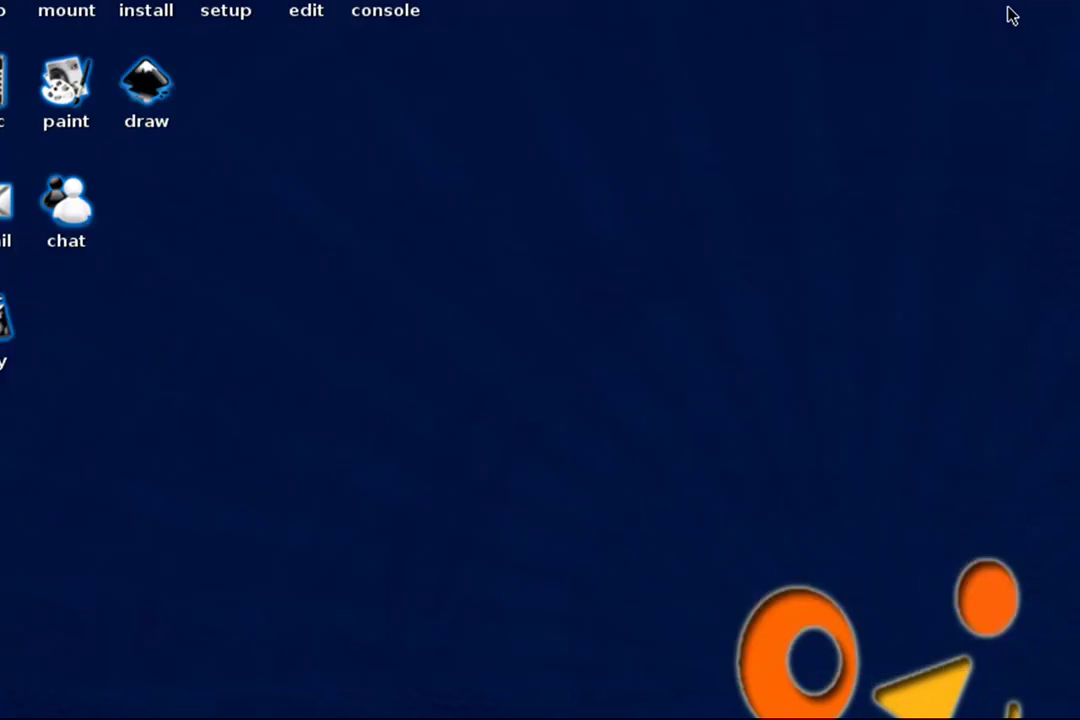
left_click(1006, 6)
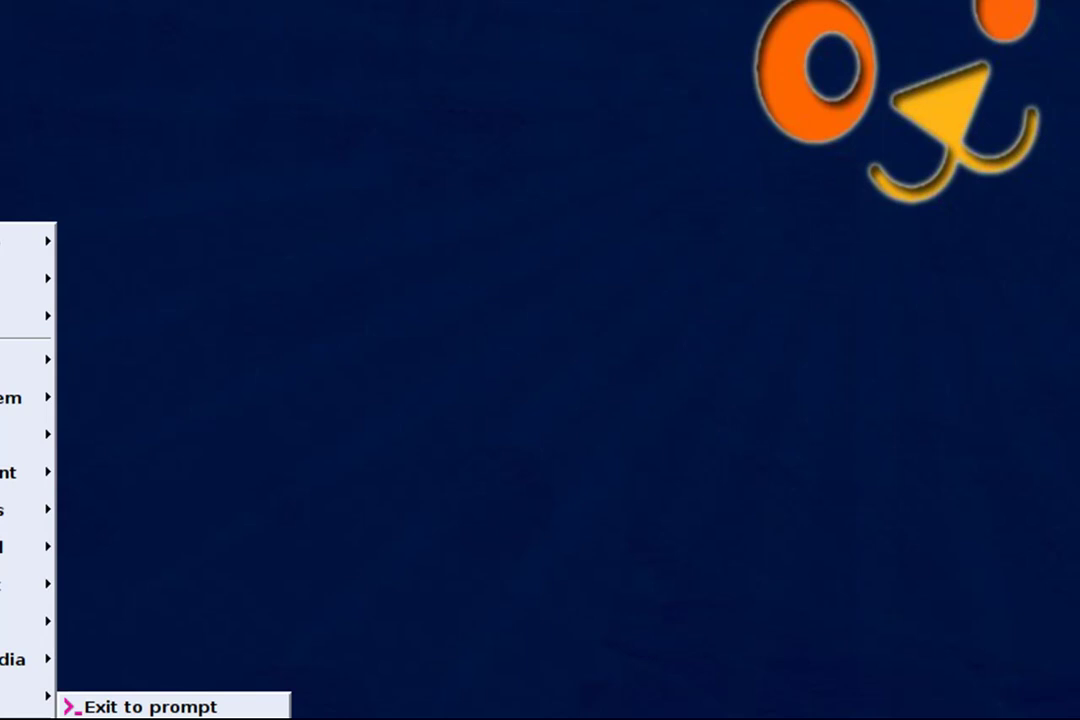
Step: Restart the system and boot the Precise Puppy 5.6.1 (sda1/boot) entry
key("Escape")
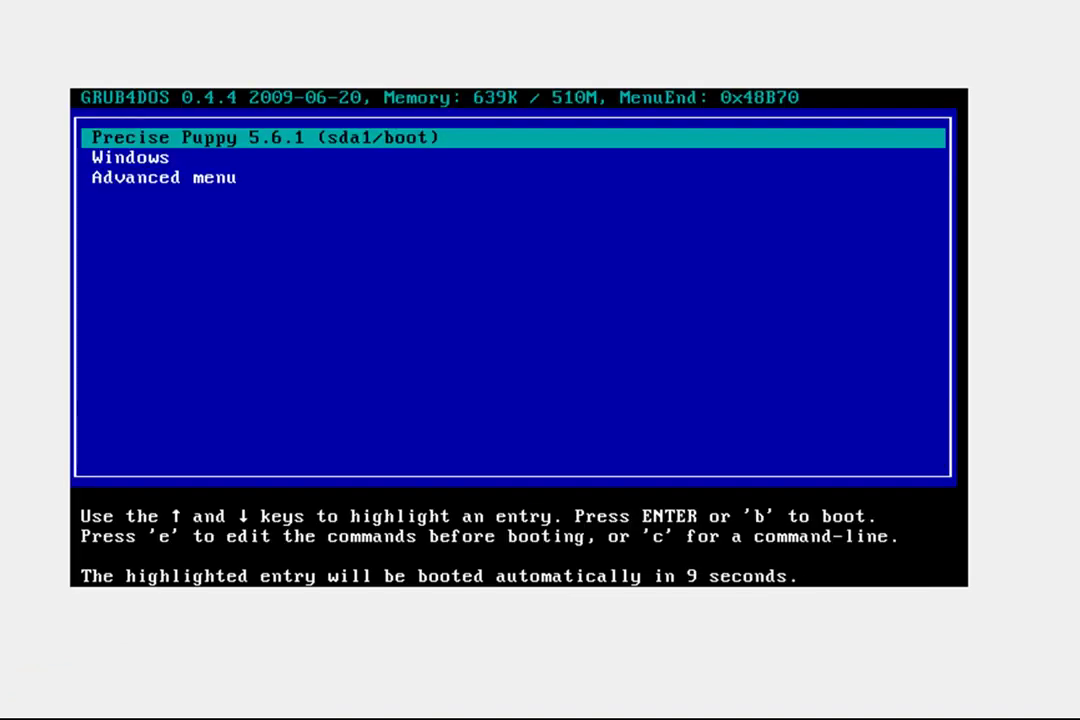
key("Return")
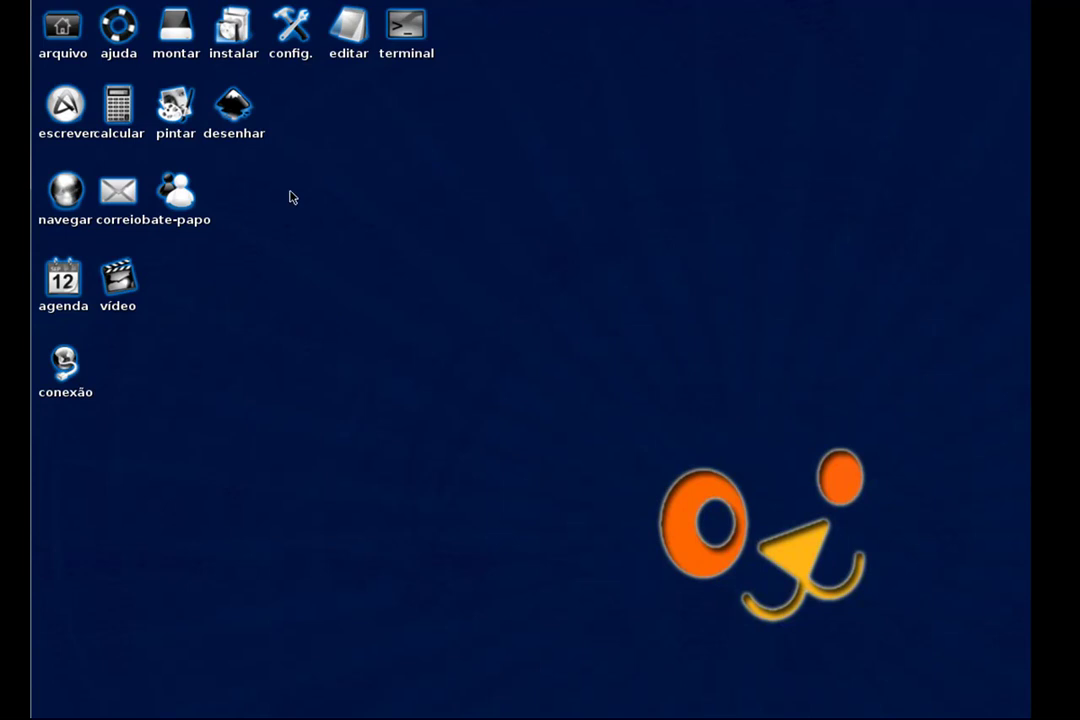
Step: Check the working directory and the network interfaces in a terminal with pwd and ifconfig
double_click(404, 28)
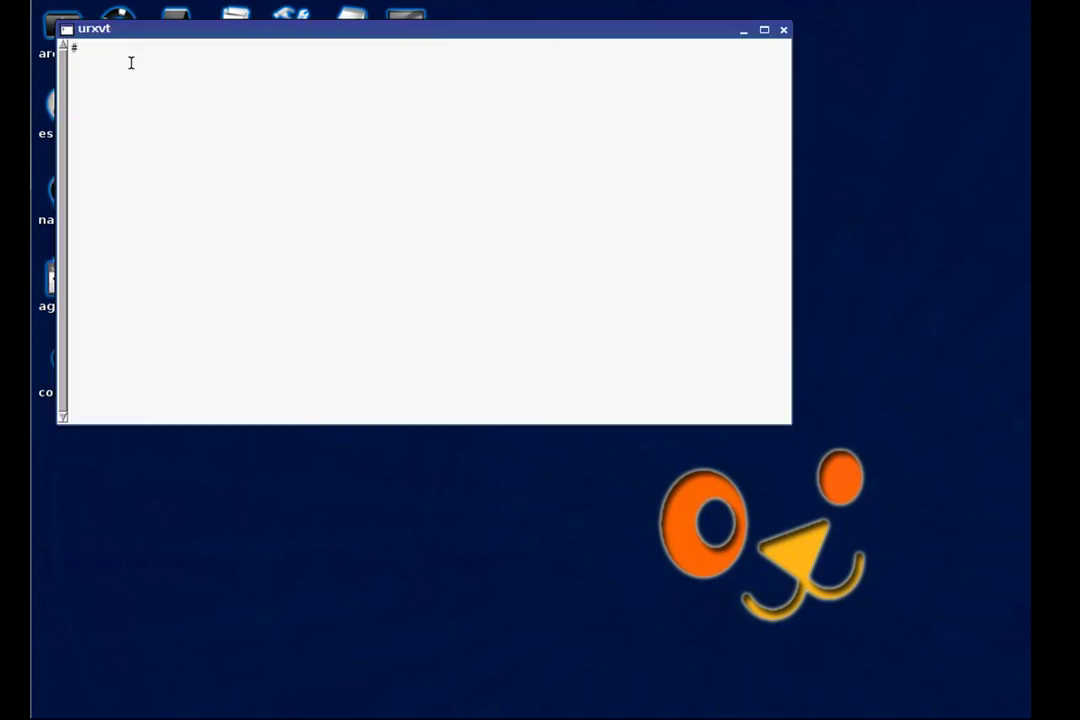
type("pwd")
key("Return")
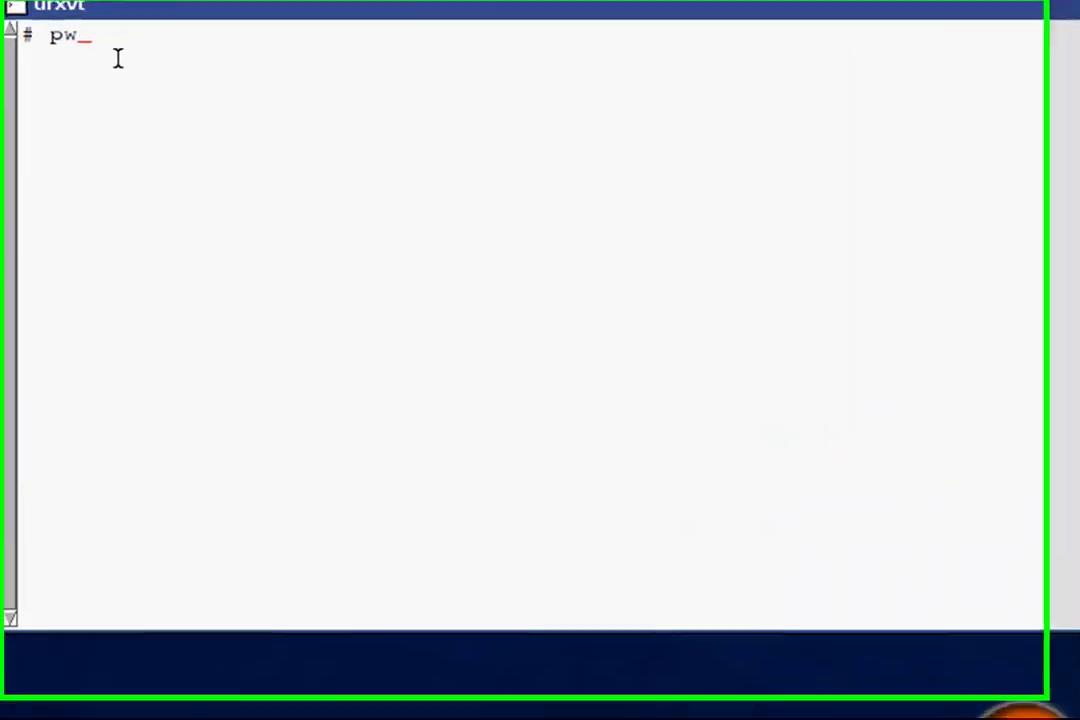
type("ifconfig")
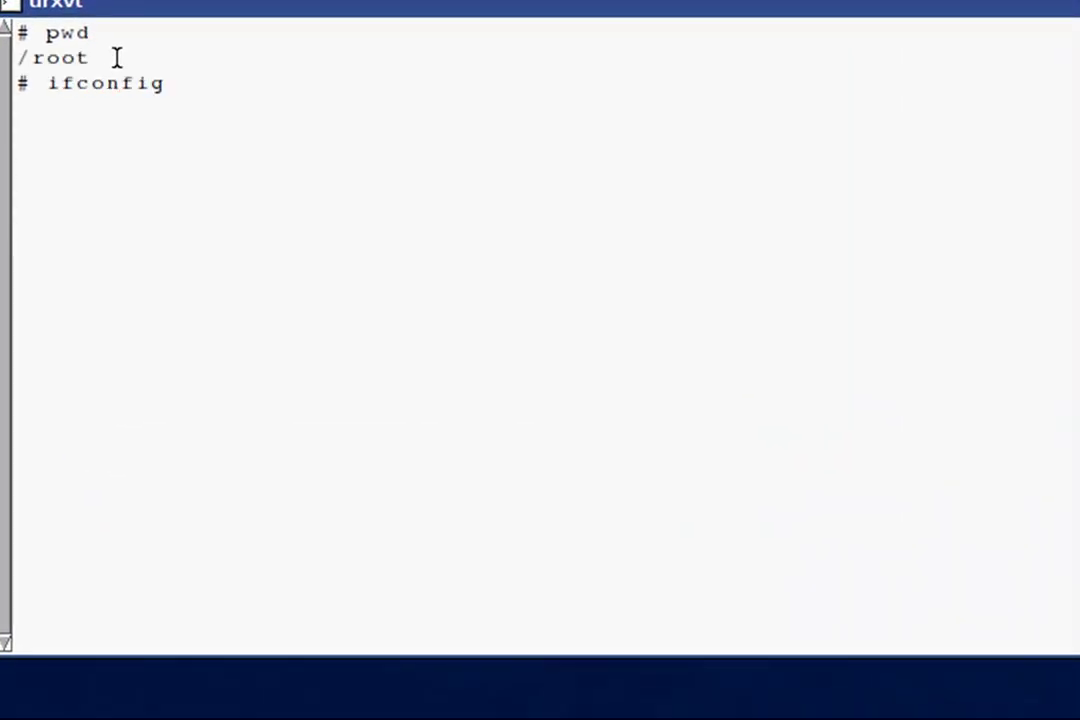
key("Return")
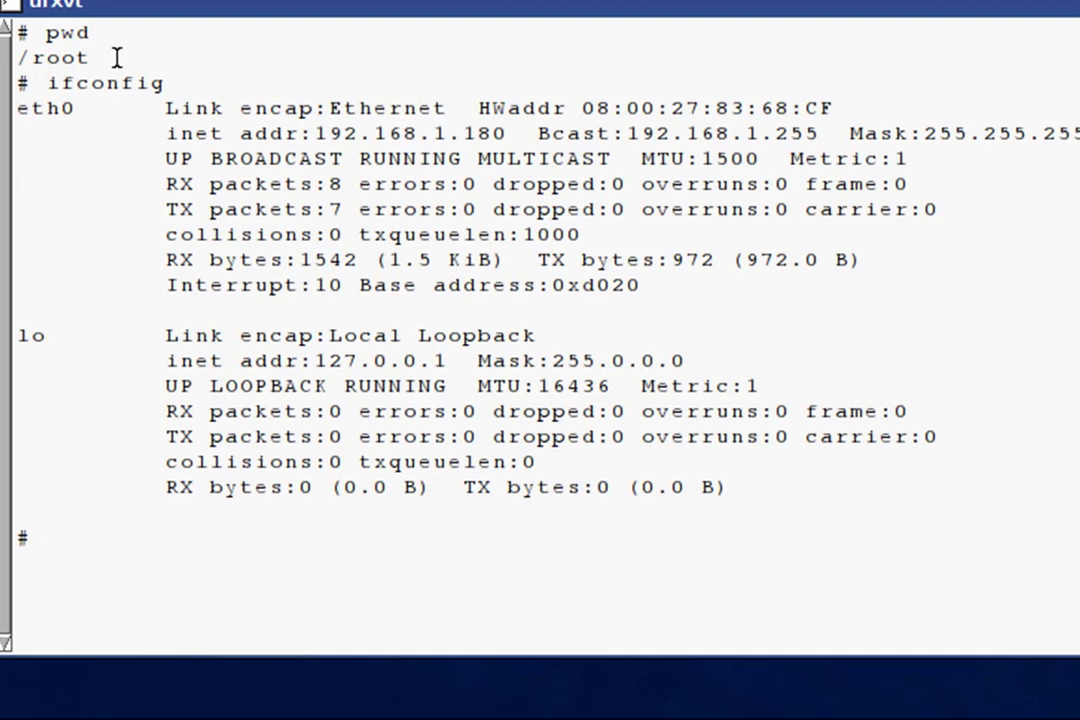
Step: Check the current user with whoami and exit the terminal
type("whoami")
key("Return")
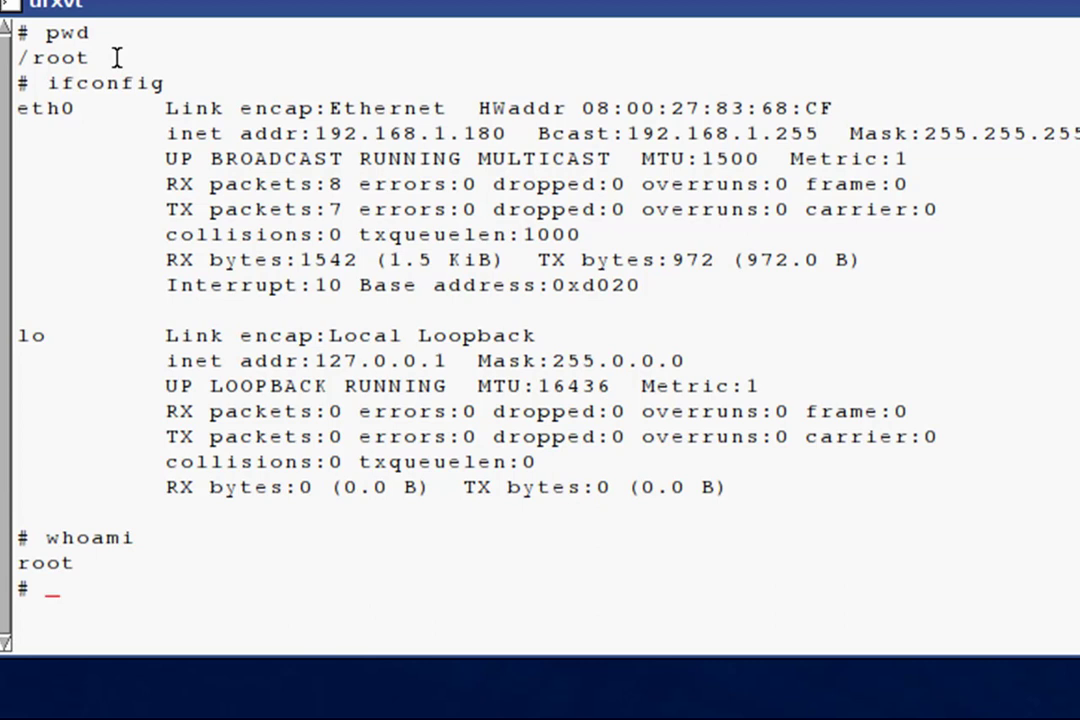
type("exit")
key("Return")
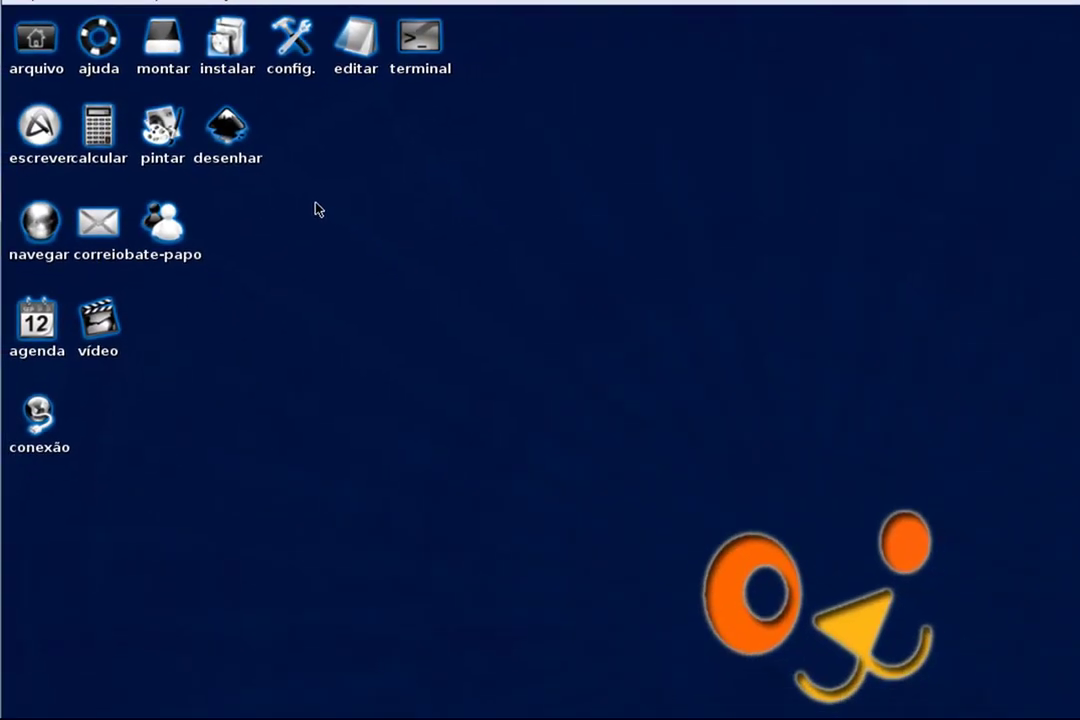
Step: View the home folder in the file manager and a blank word processor document, closing each one
left_click(40, 55)
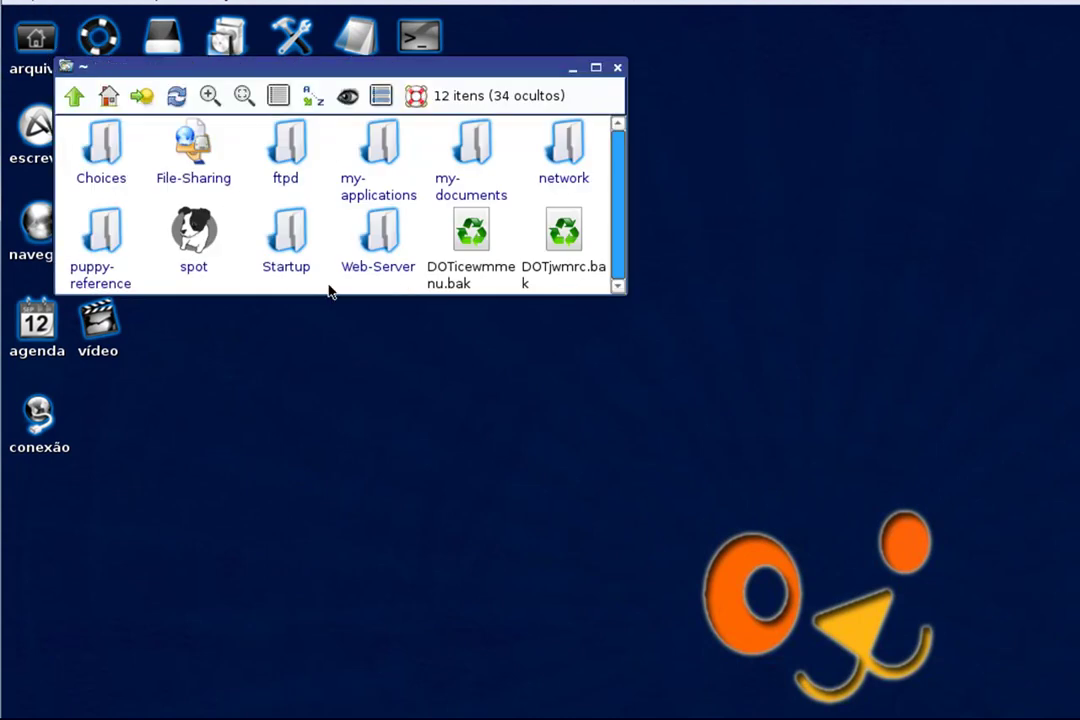
left_click(618, 68)
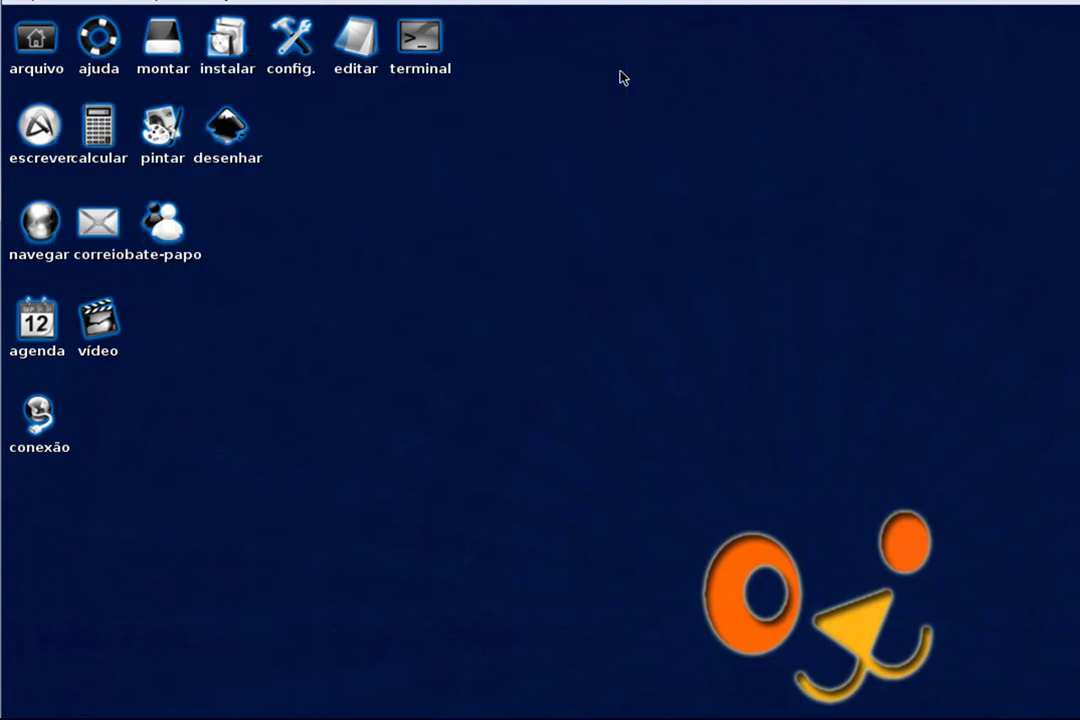
left_click(38, 128)
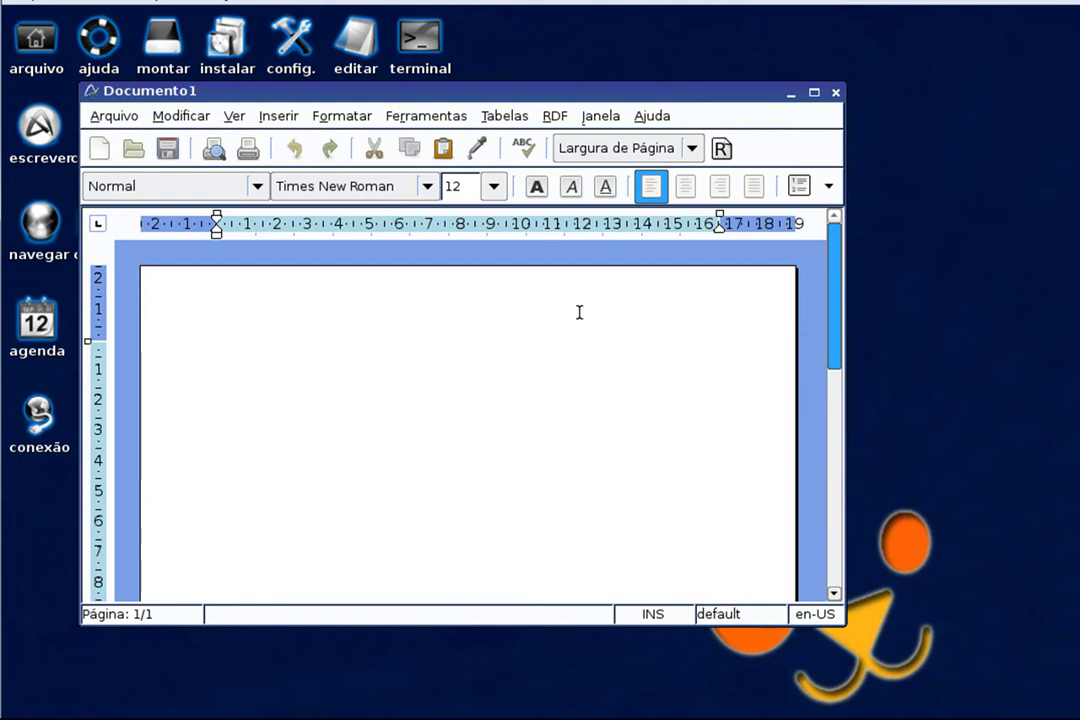
left_click(838, 97)
Step: Open the Gnumeric spreadsheet to view its interface, reposition its window and close it
left_click(90, 120)
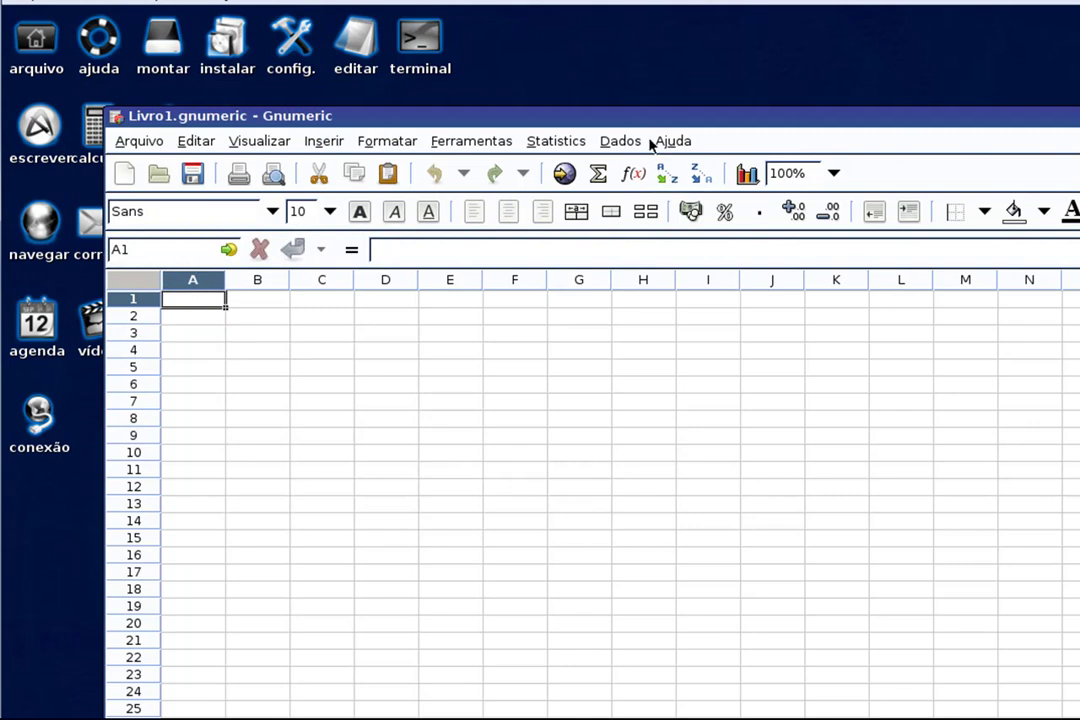
left_click_drag(651, 125, 566, 27)
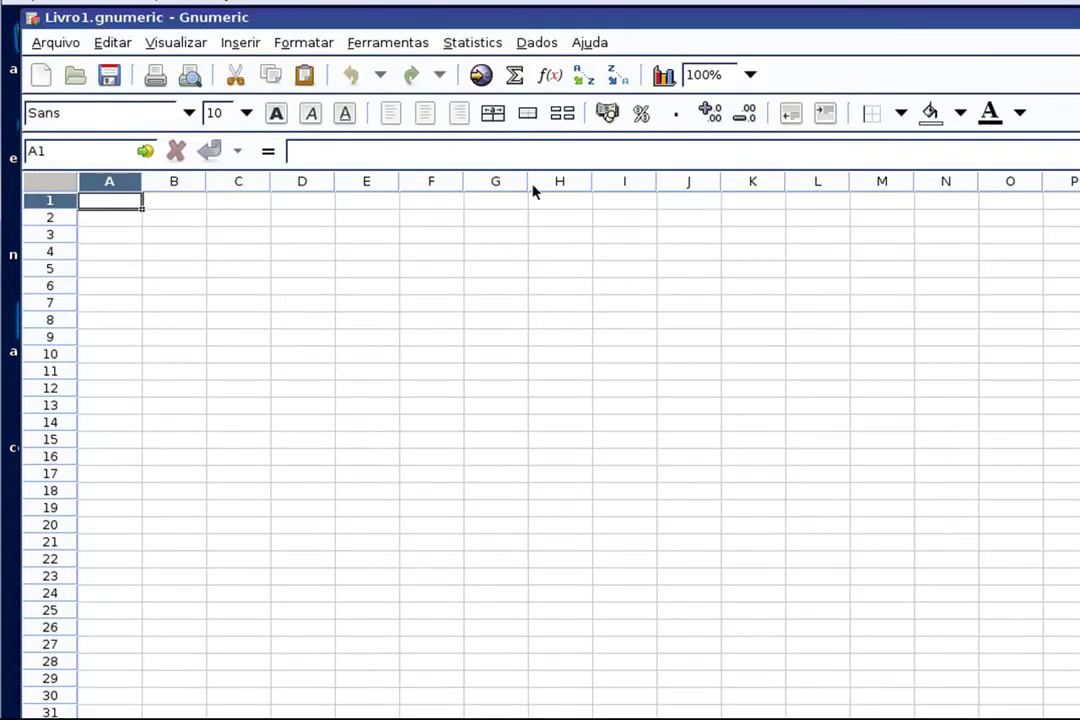
left_click_drag(1066, 25, 728, 116)
left_click(882, 111)
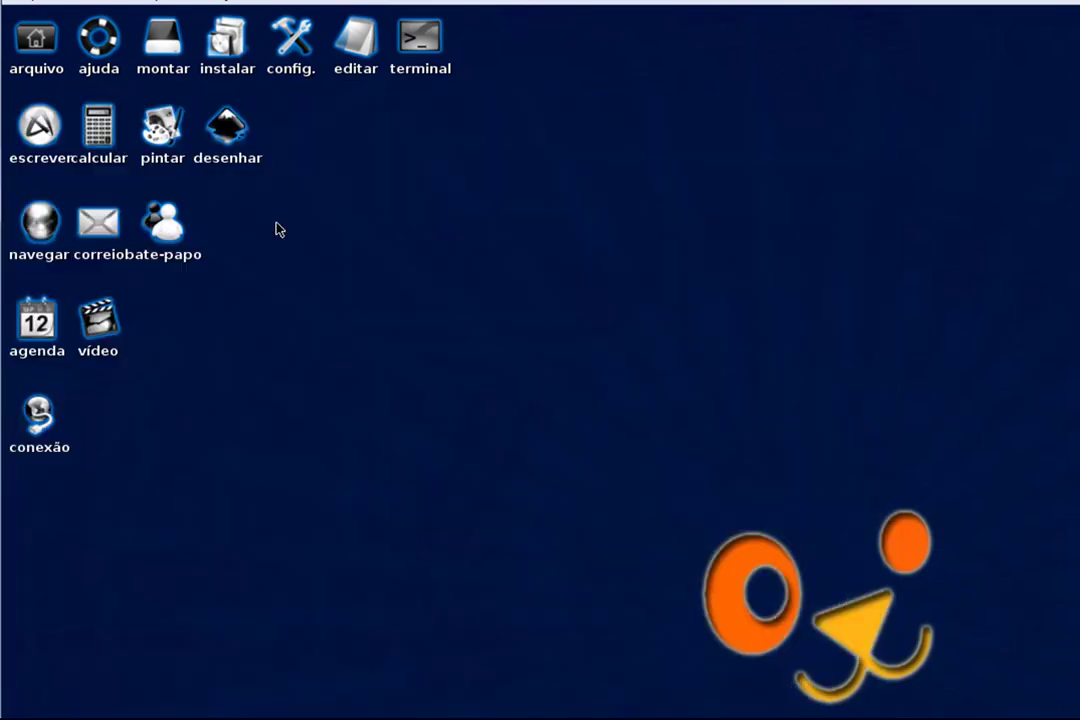
Step: Open the mtPaint image editor to view its interface, and close its Settings Toolbar and the program
left_click(155, 118)
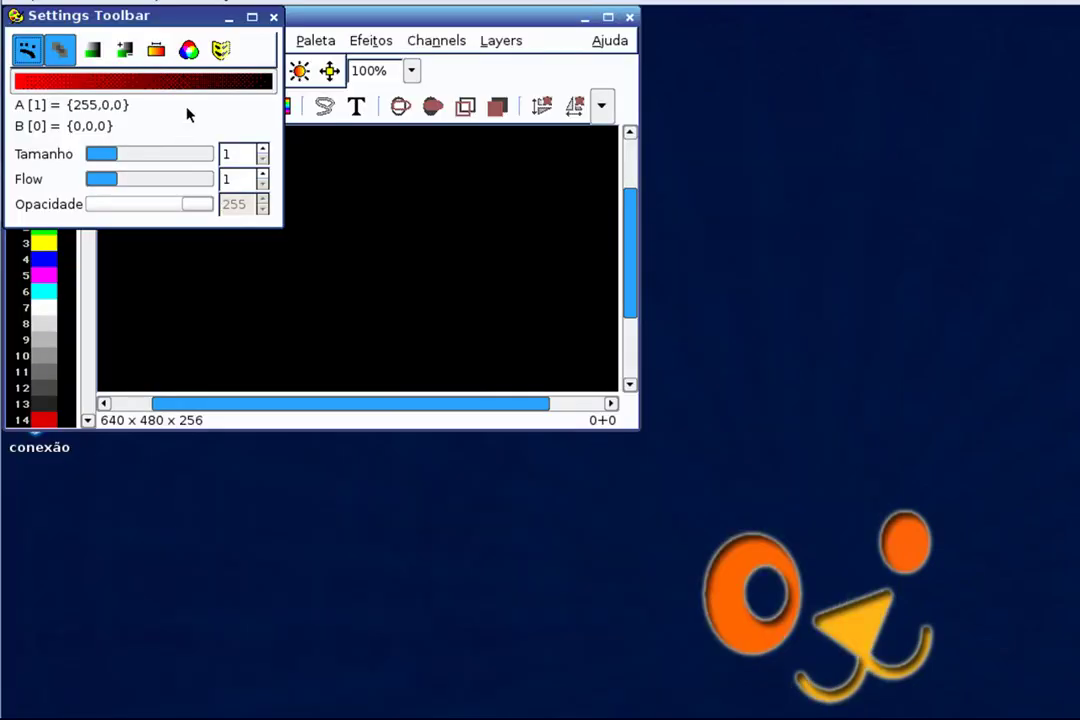
left_click(274, 18)
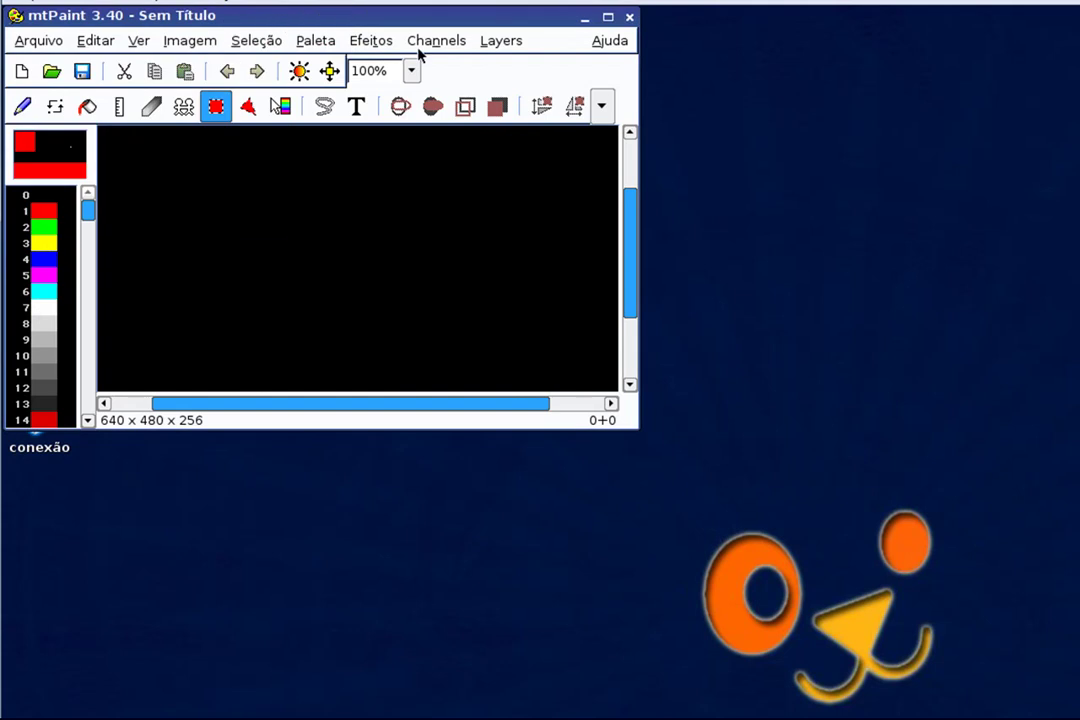
left_click(629, 18)
left_click(40, 230)
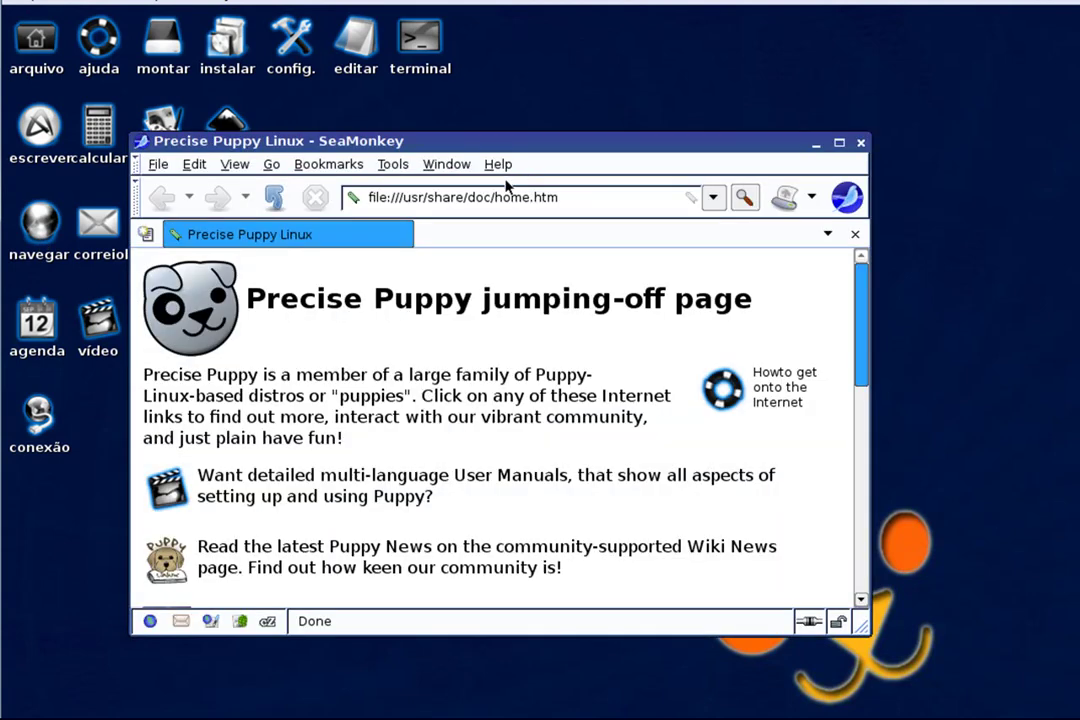
left_click(595, 197)
left_click_drag(578, 198, 325, 166)
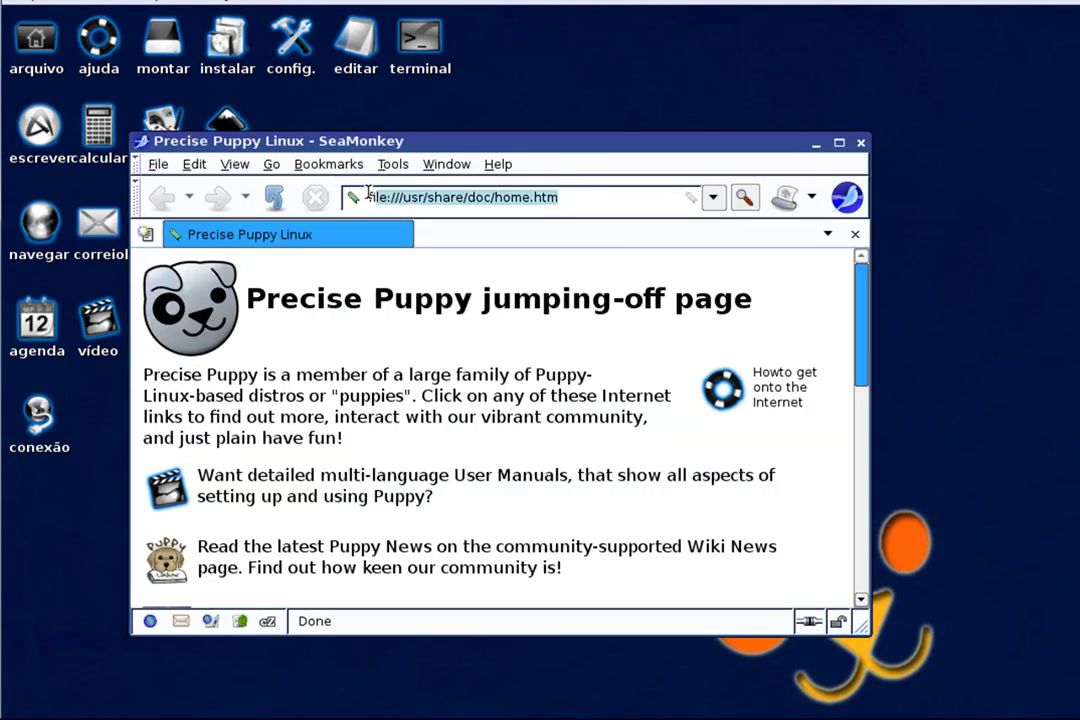
type("www.")
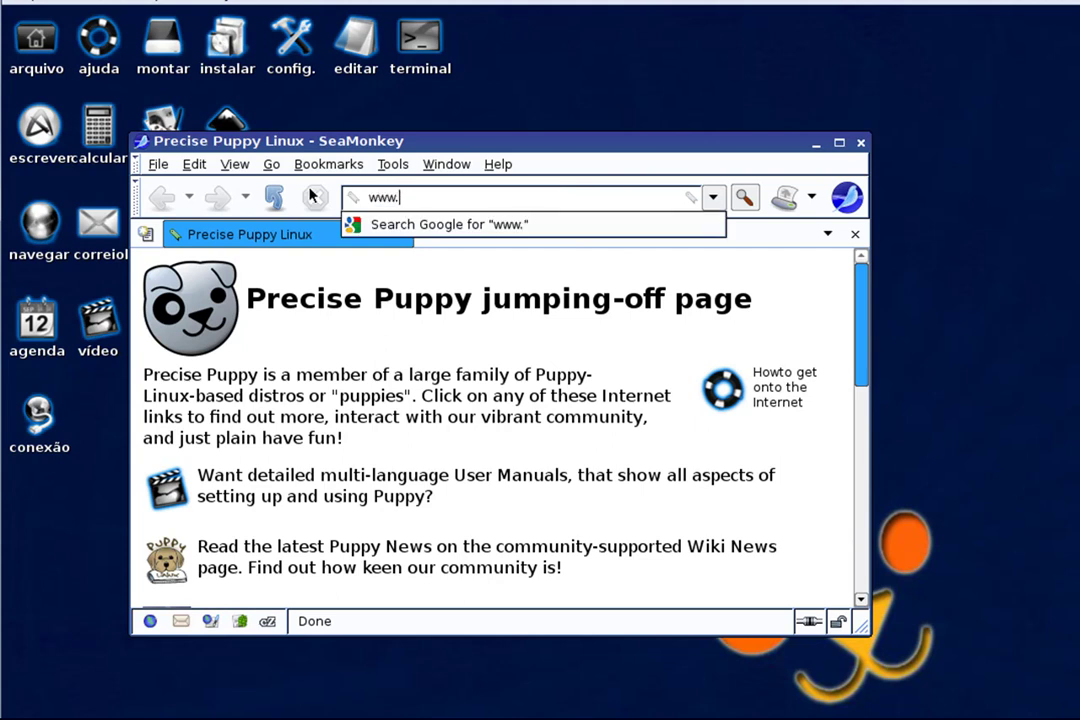
type("bosontr")
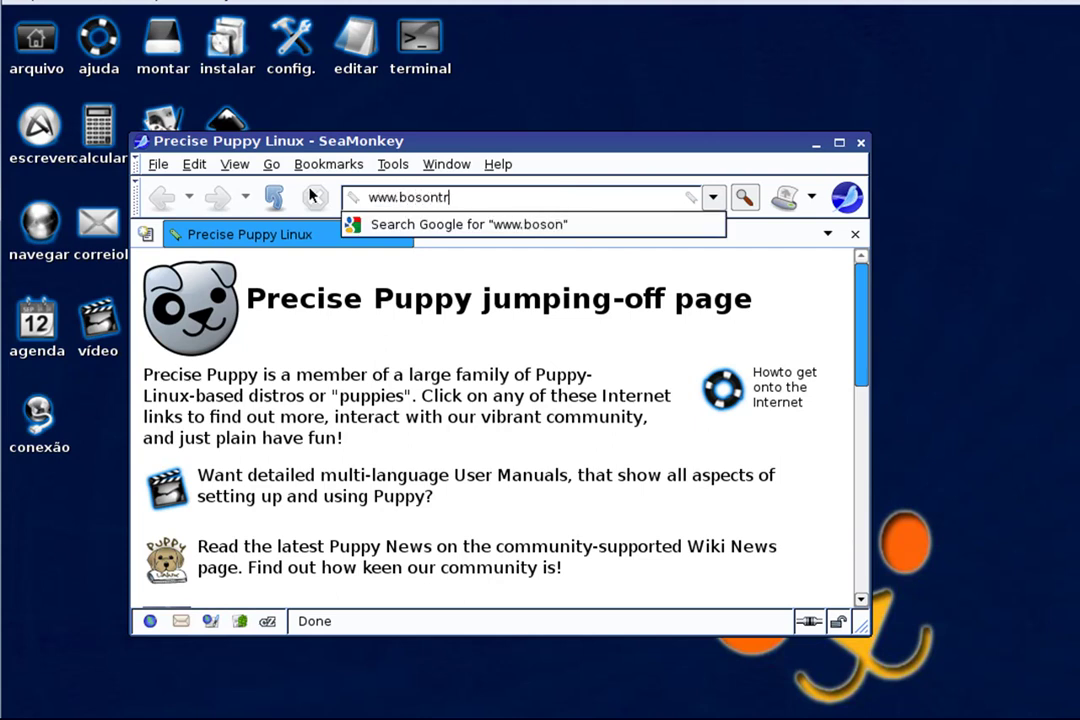
type("einamentos.com.br")
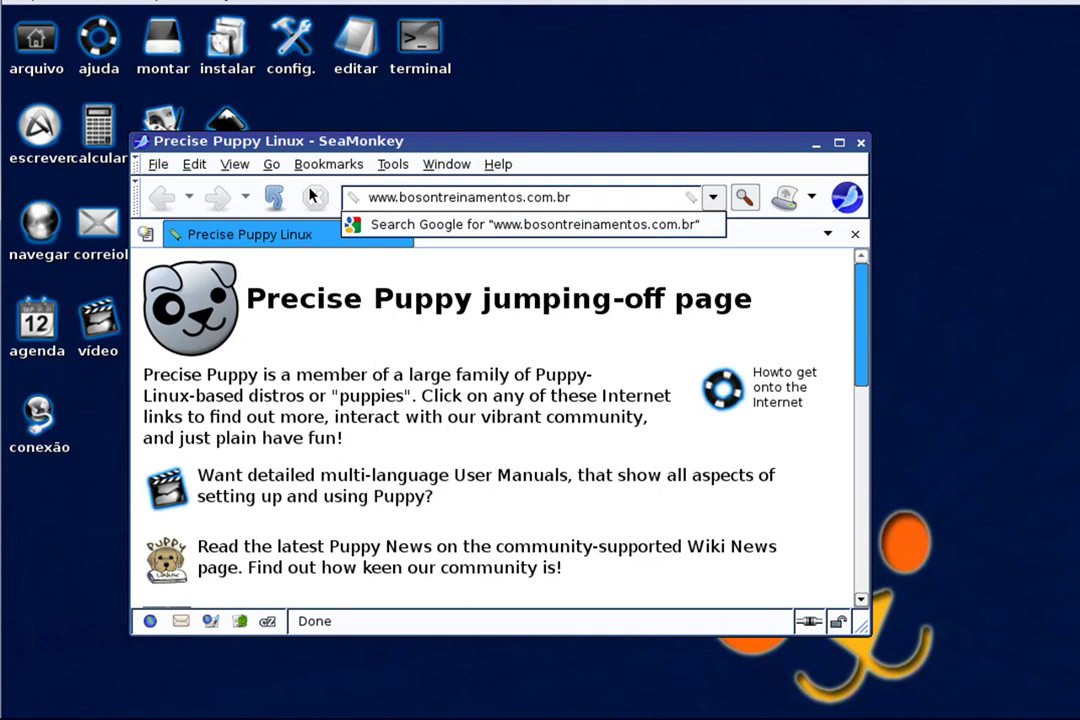
key("Return")
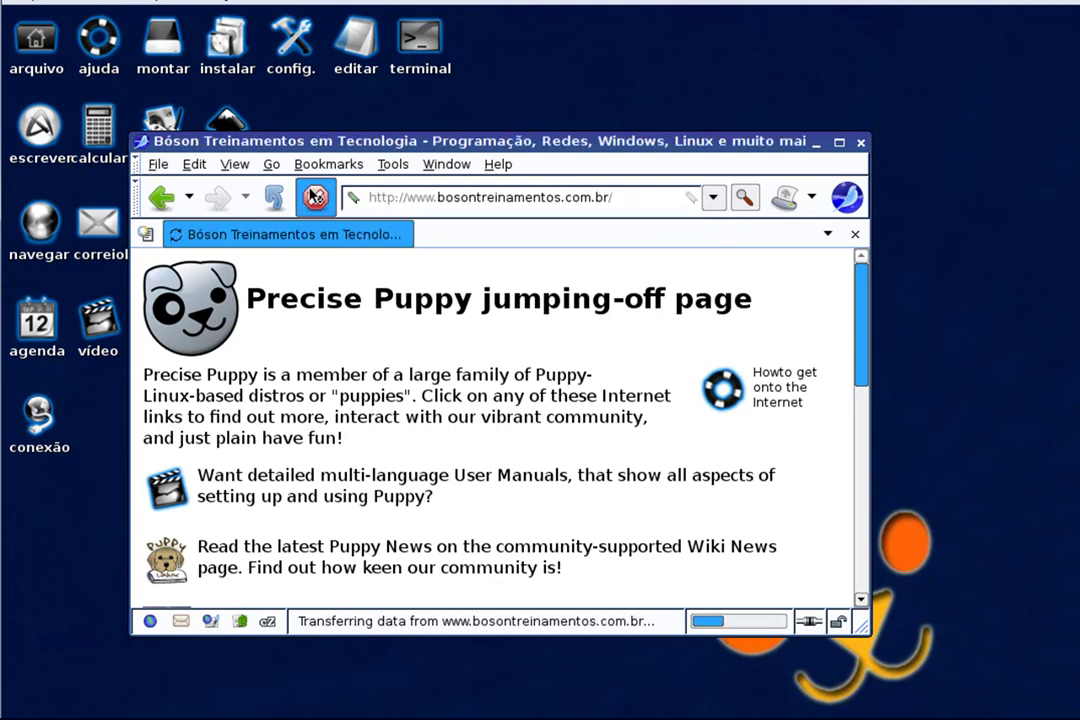
Step: View the Bóson Treinamentos YouTube channel through the site's "Canal no Youtube" link and close the browser
left_click(752, 337)
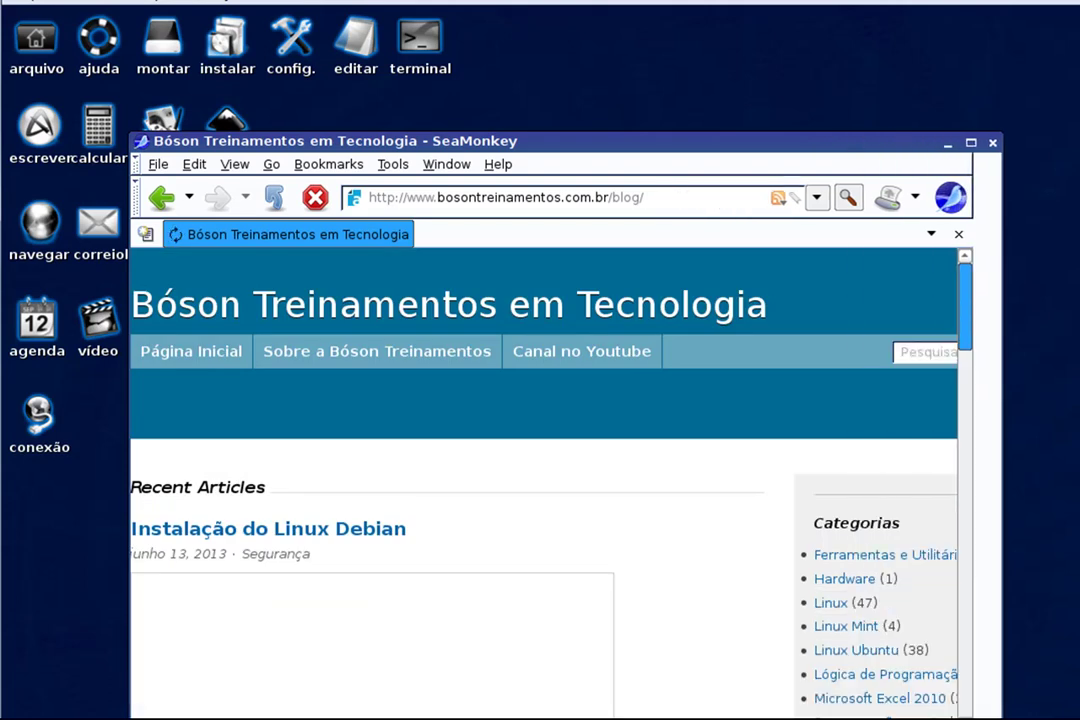
left_click(605, 362)
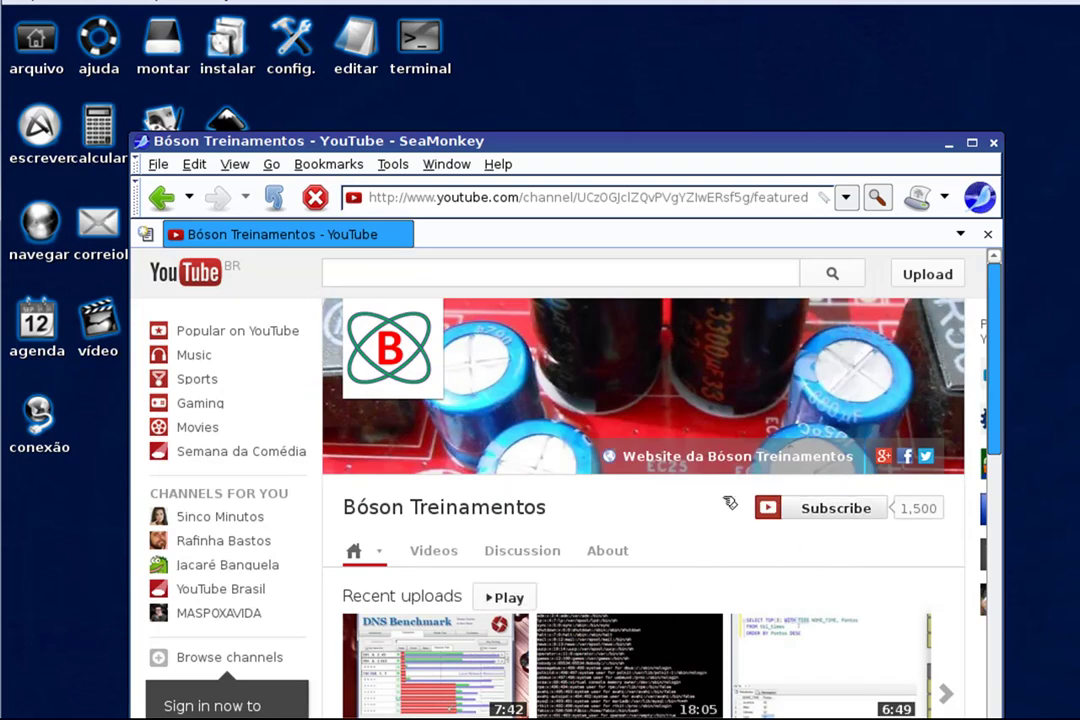
left_click(994, 145)
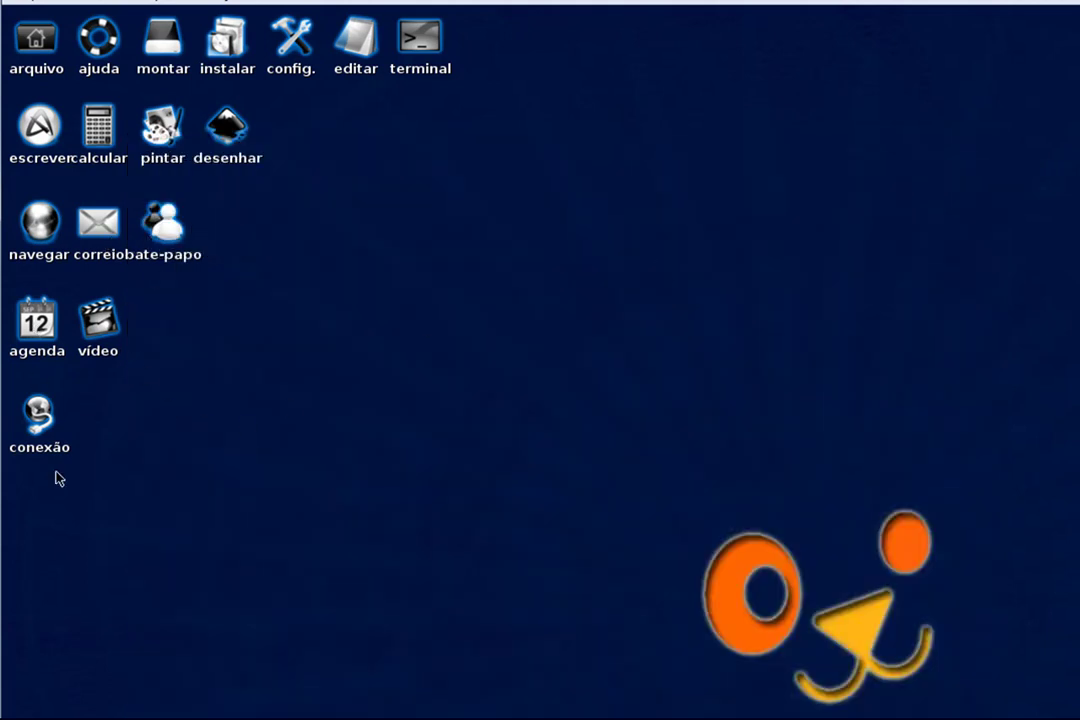
Step: View the options of the Internet connection wizard, reposition its window and close it
left_click(38, 415)
left_click_drag(728, 412, 457, 190)
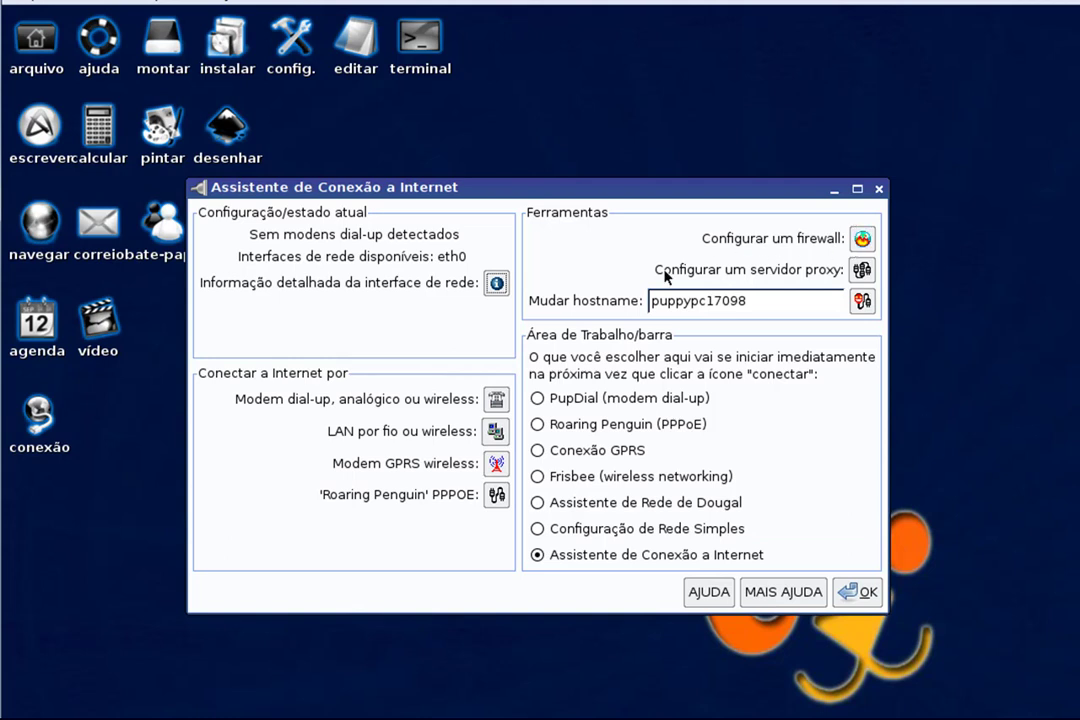
left_click(879, 189)
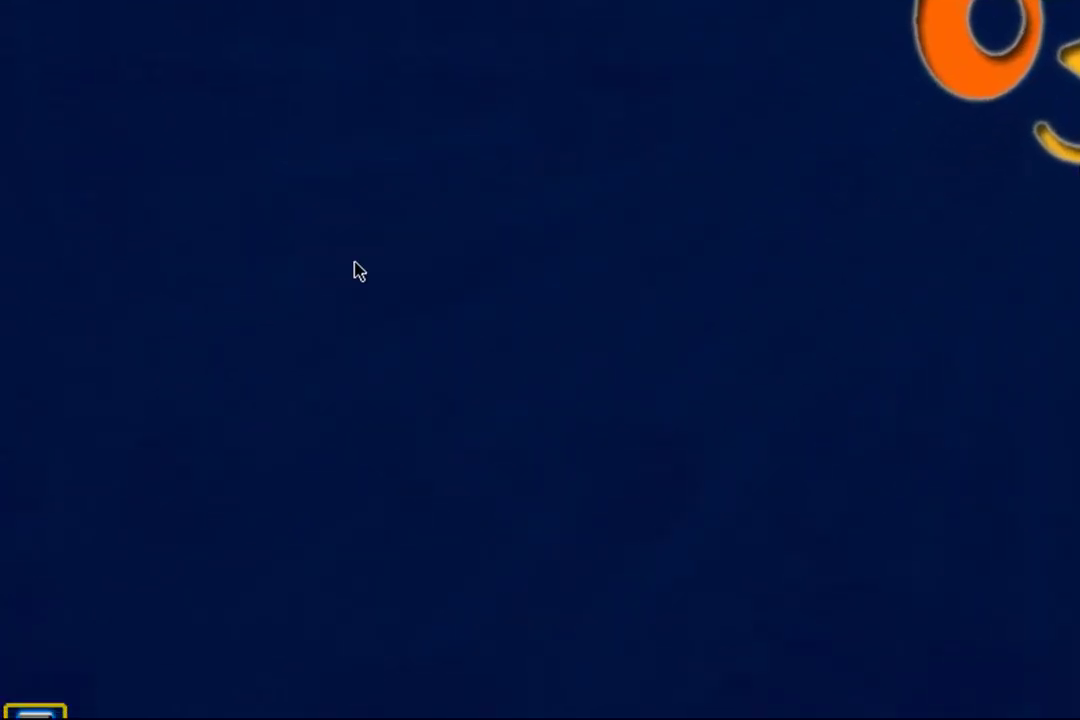
Step: Examine the installed programs in the Utility, Filesystem, Graphic, Document, Business, Personal, Network, Internet, Multimedia and Fun categories
left_click(35, 712)
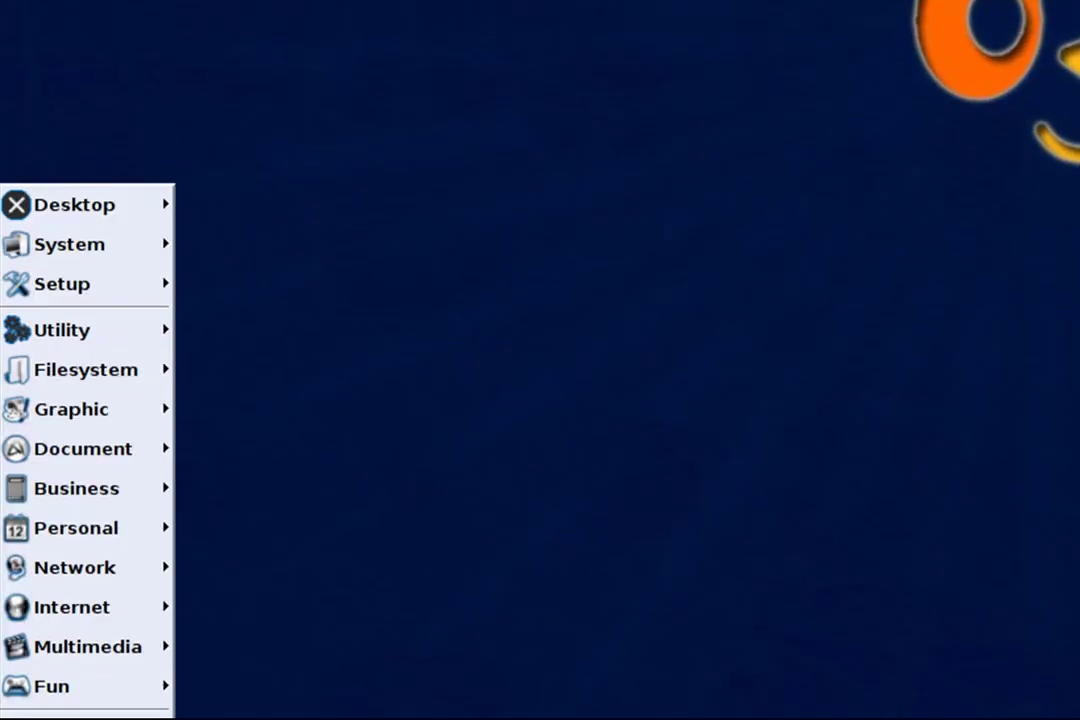
mouse_move(97, 684)
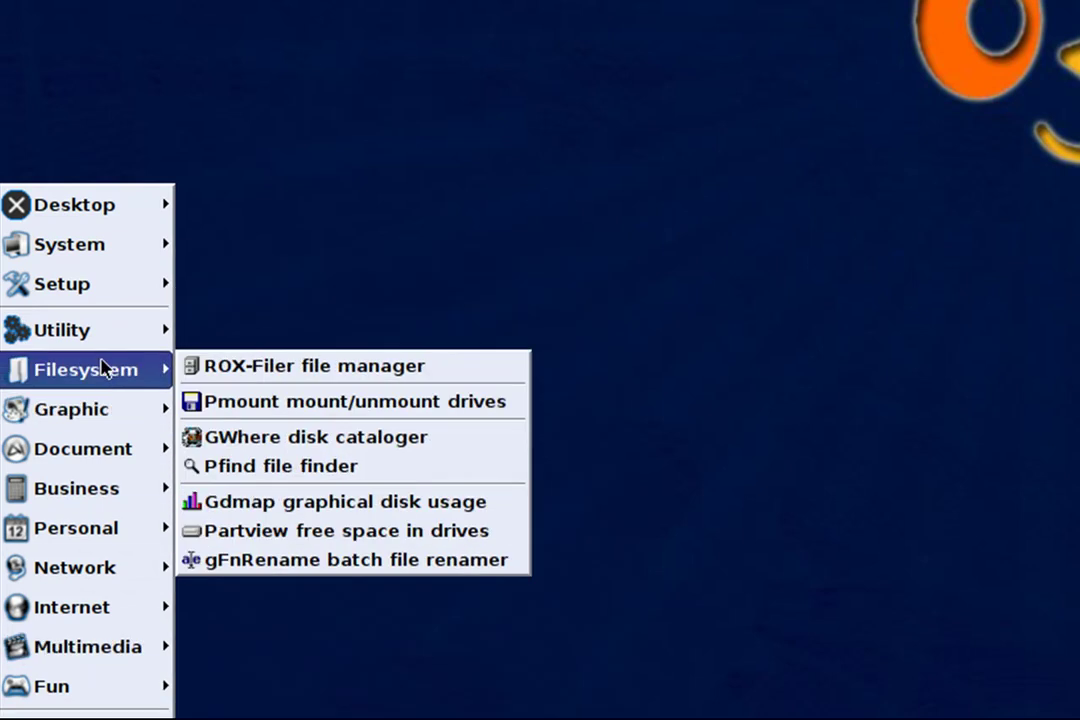
mouse_move(105, 340)
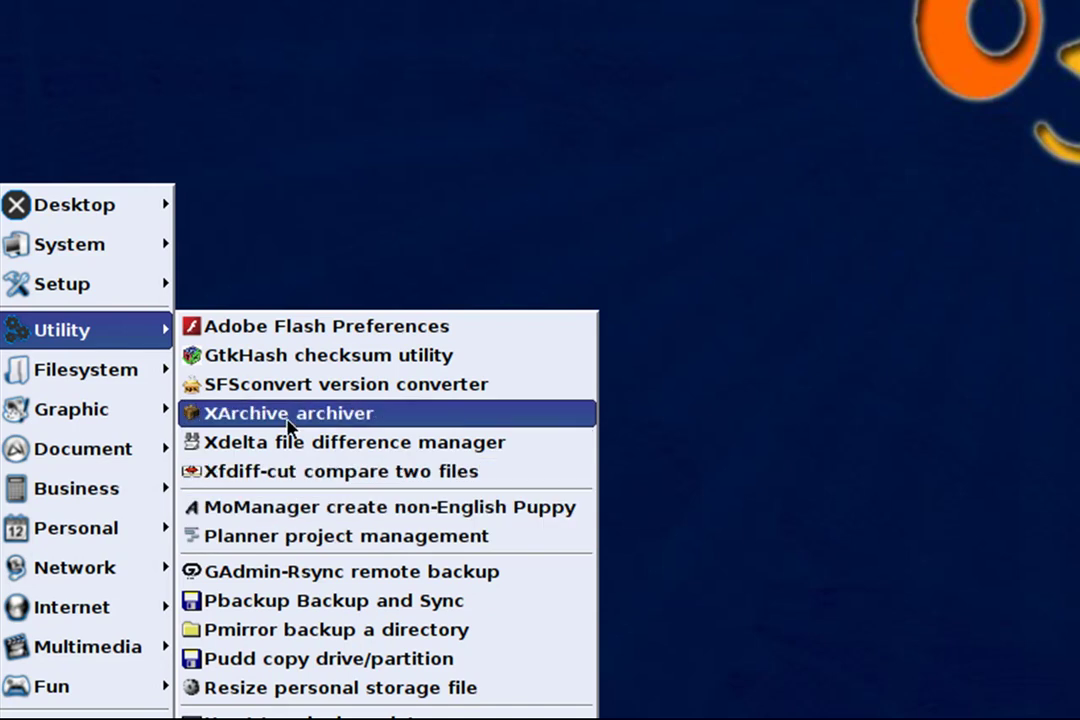
mouse_move(127, 376)
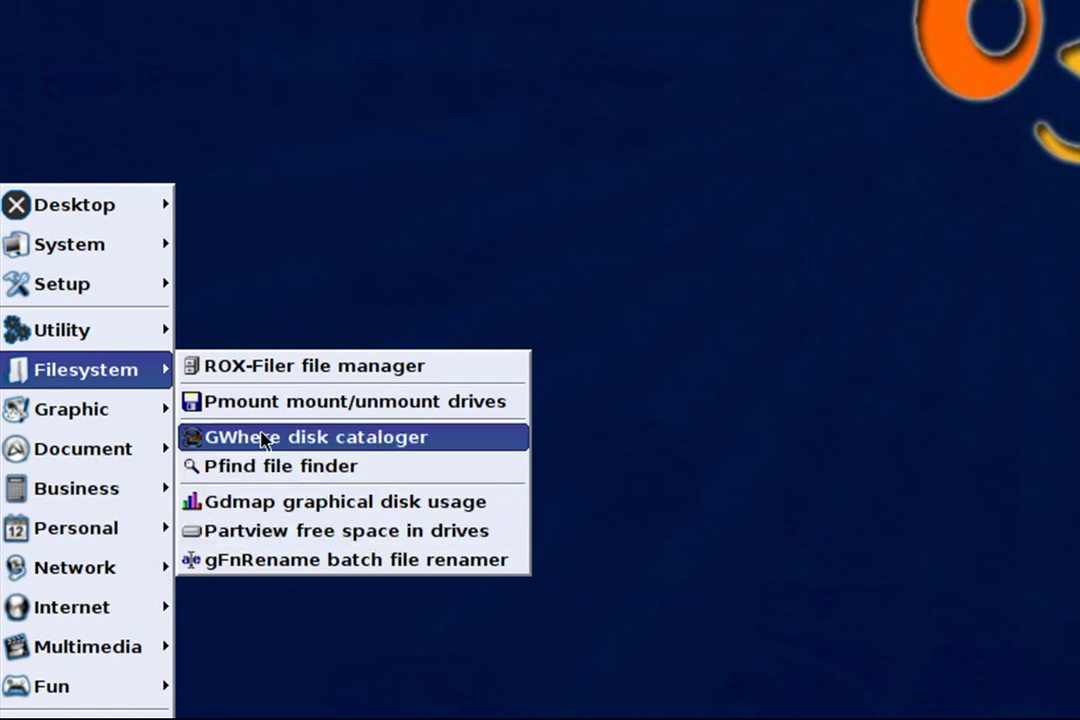
mouse_move(63, 401)
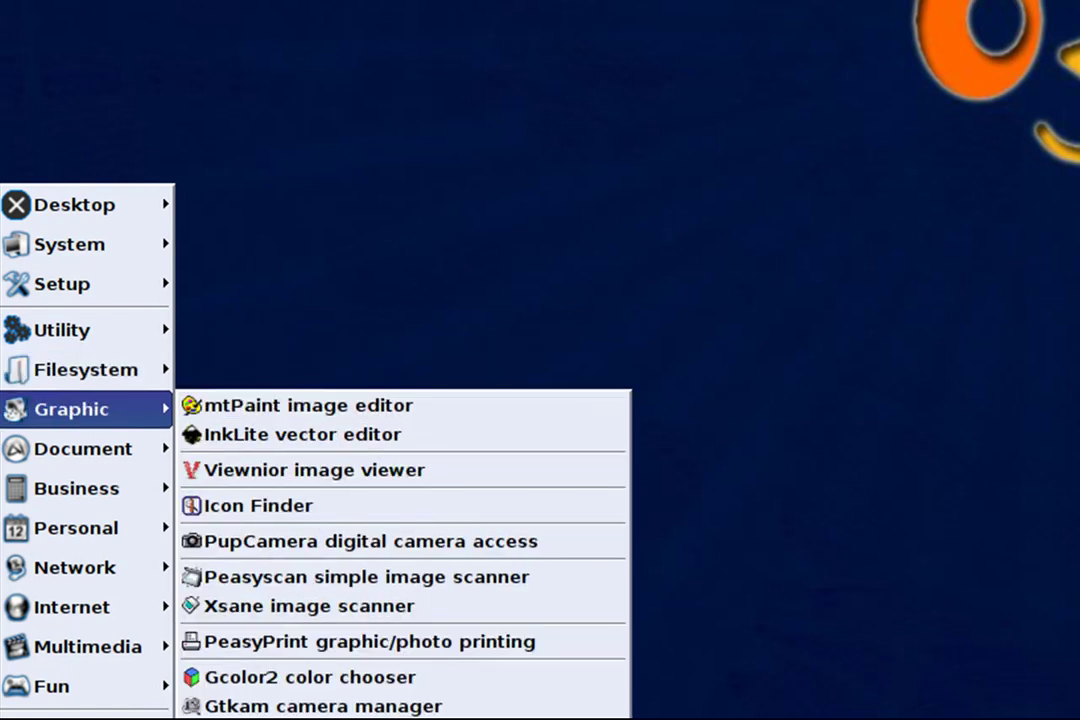
mouse_move(139, 450)
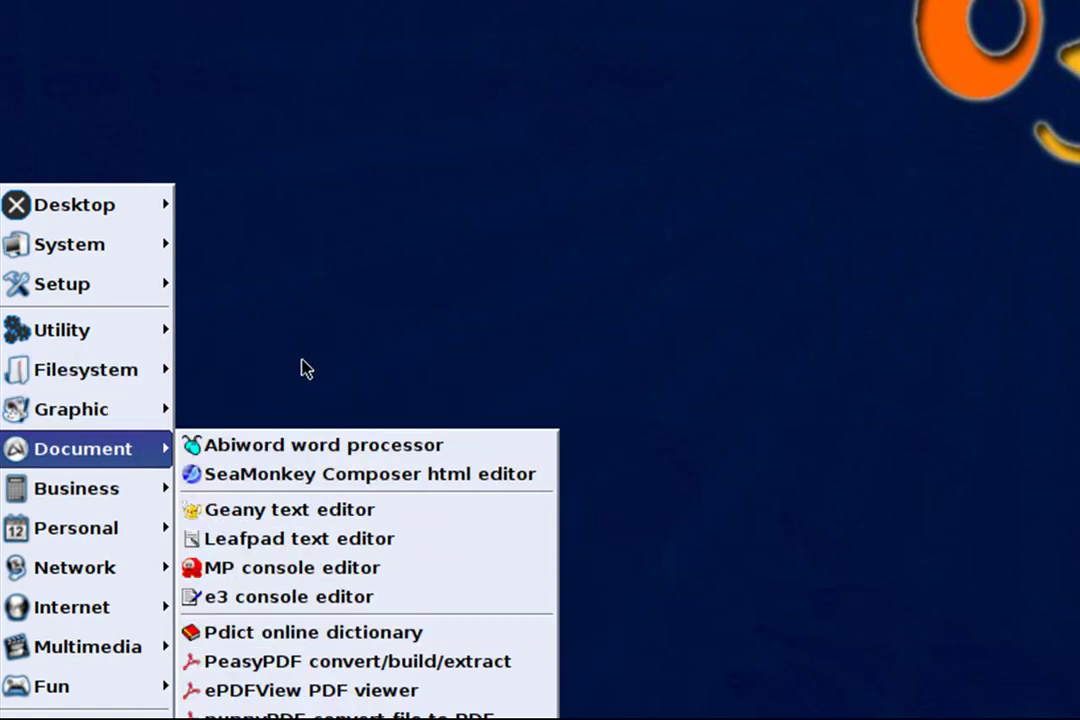
mouse_move(139, 490)
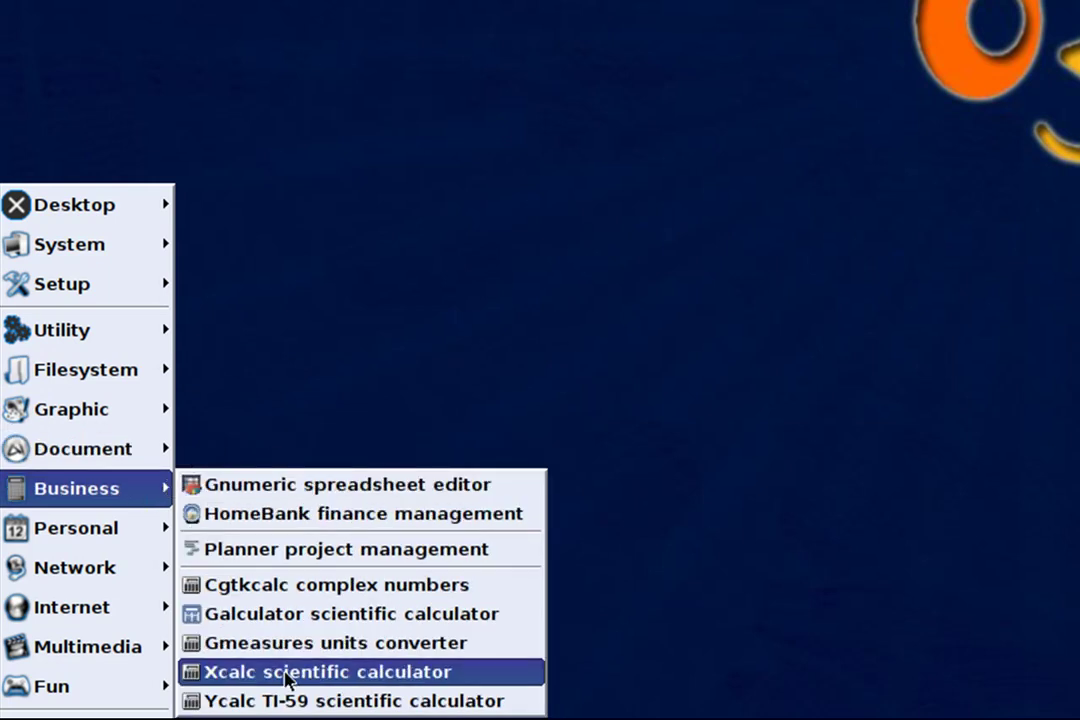
mouse_move(48, 522)
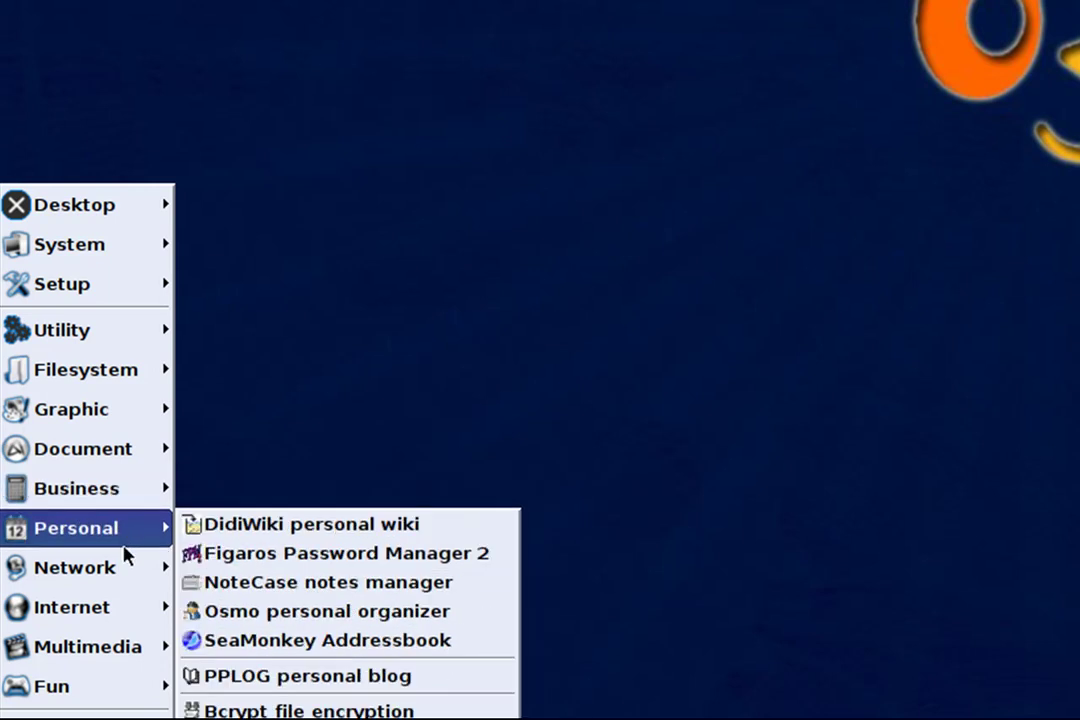
mouse_move(115, 577)
mouse_move(118, 612)
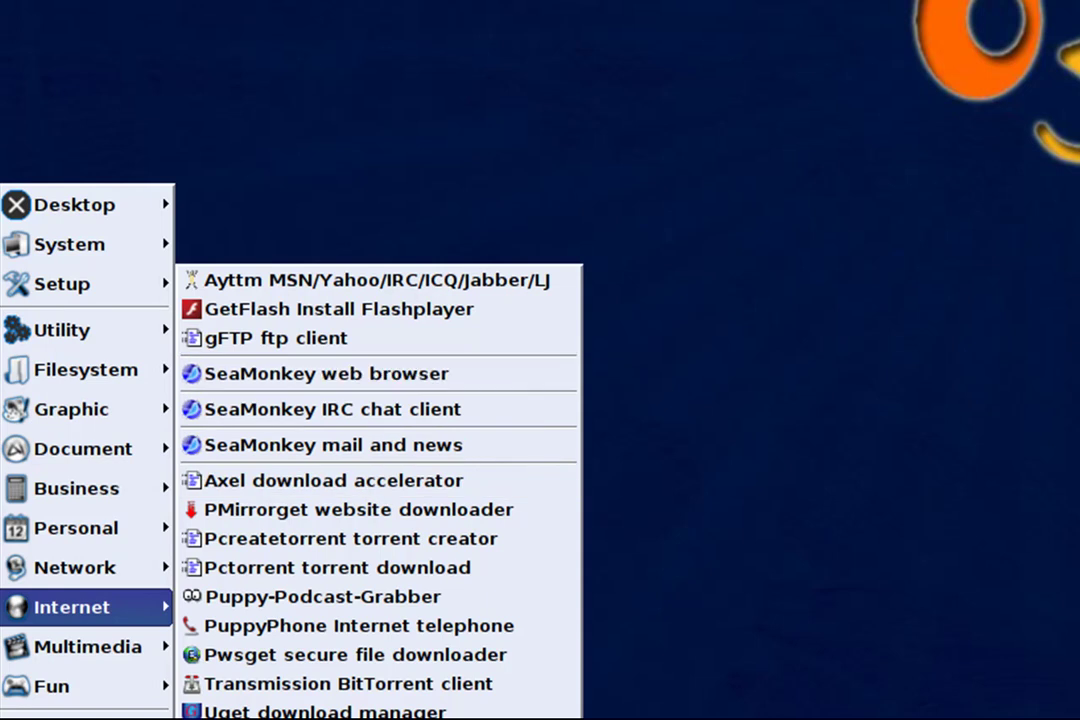
mouse_move(120, 660)
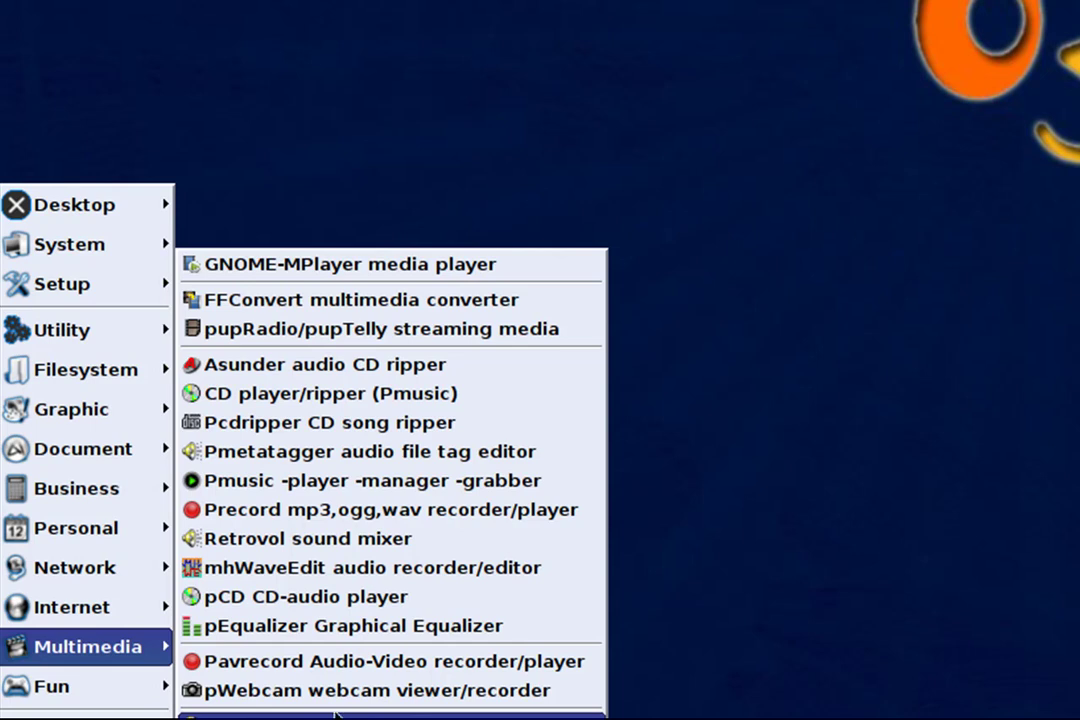
mouse_move(133, 686)
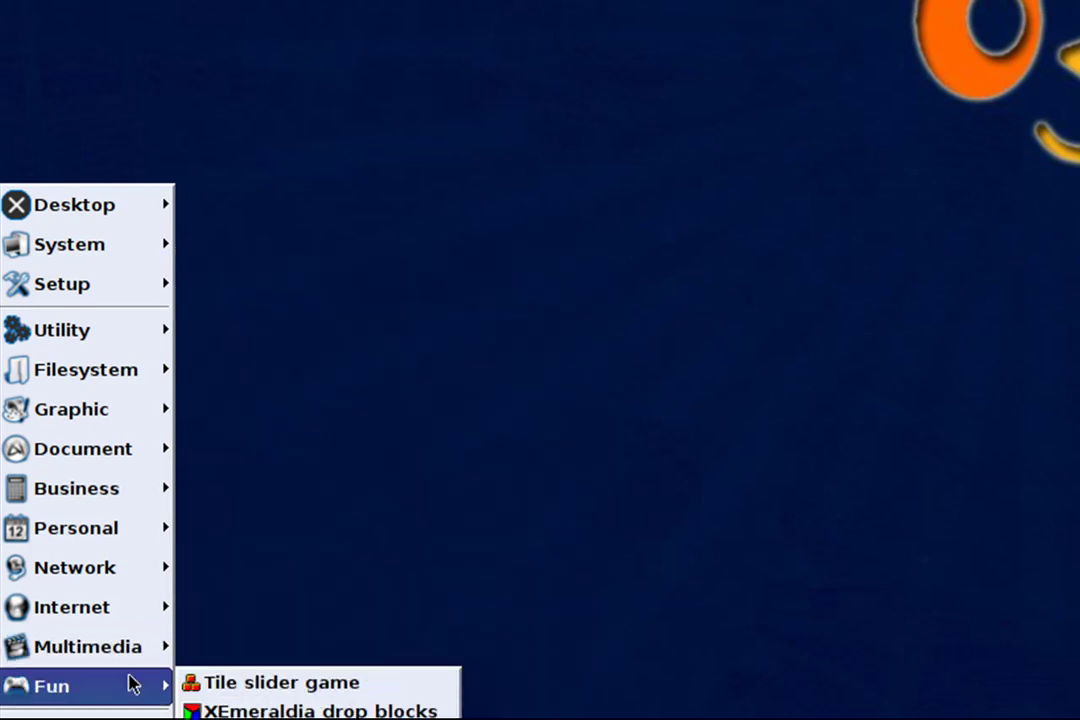
Step: Launch the XEmeraldia drop blocks game, briefly play a round by moving the falling piece one column right, and quit it
left_click(300, 711)
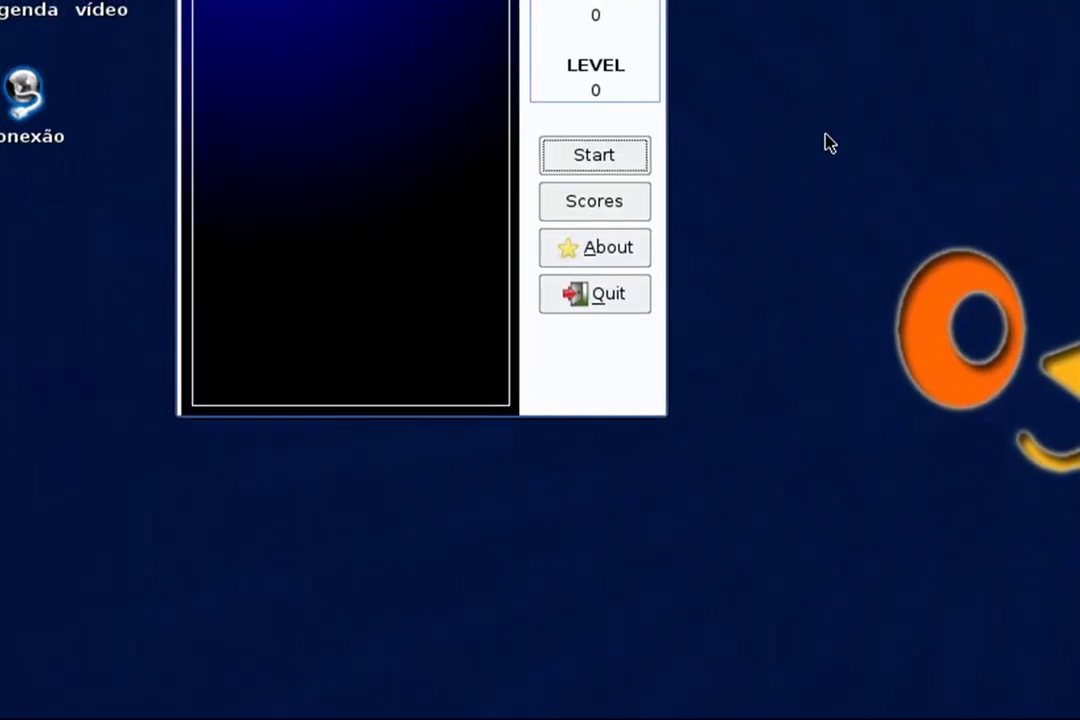
key("alt+F4")
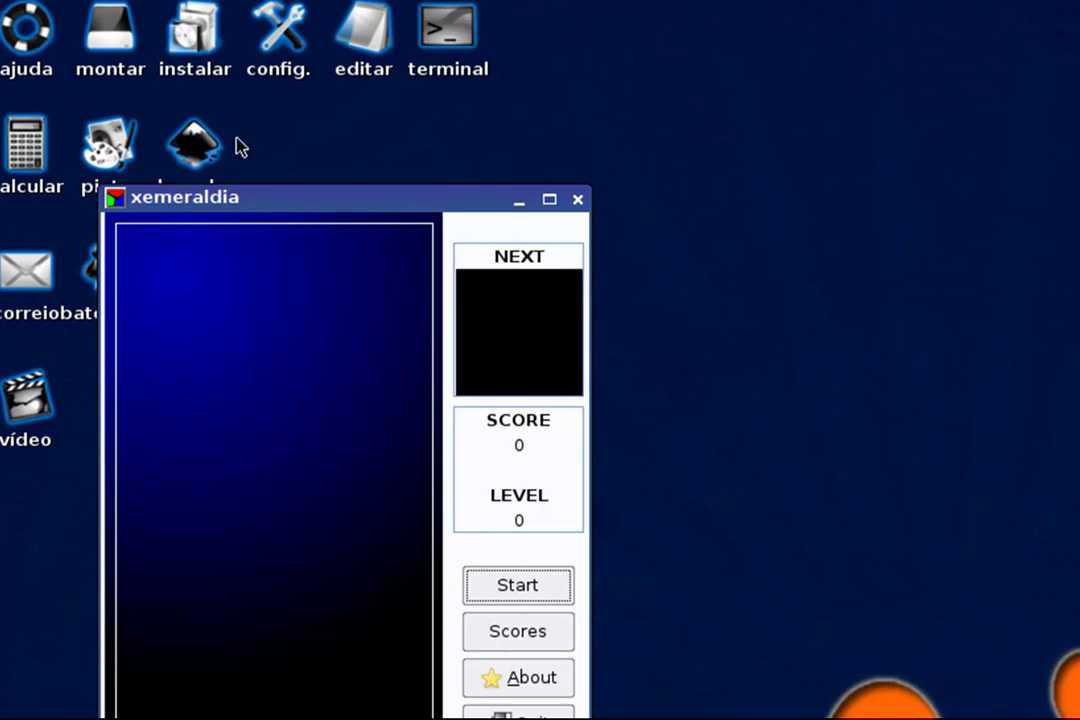
left_click(522, 595)
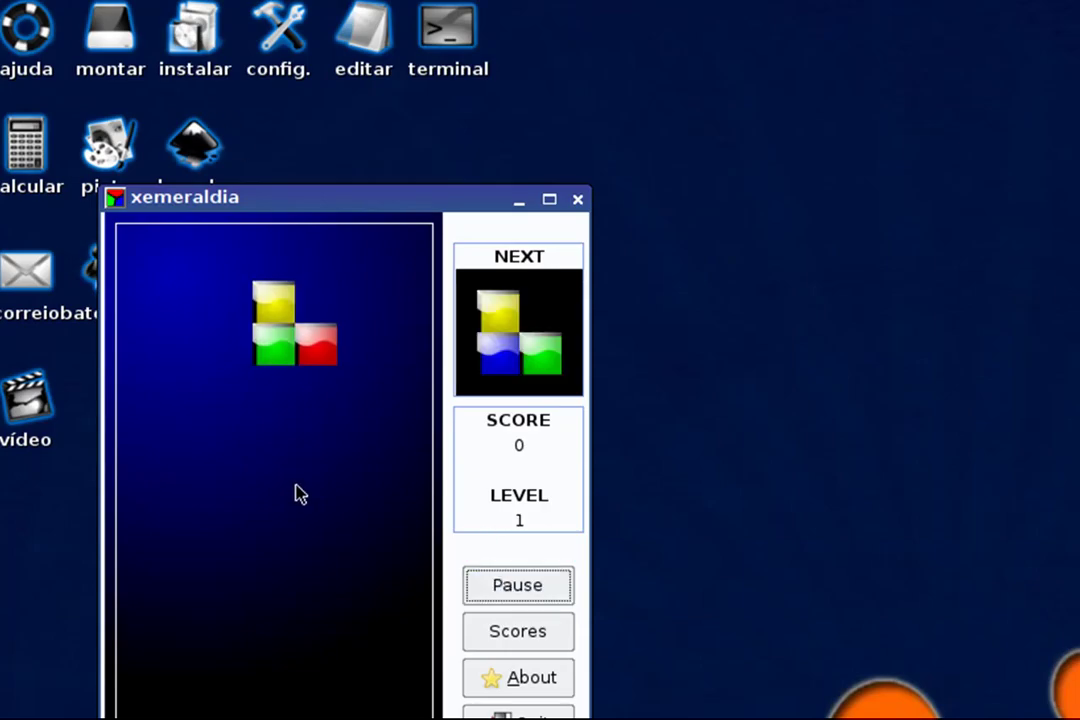
key("Right")
key("Up")
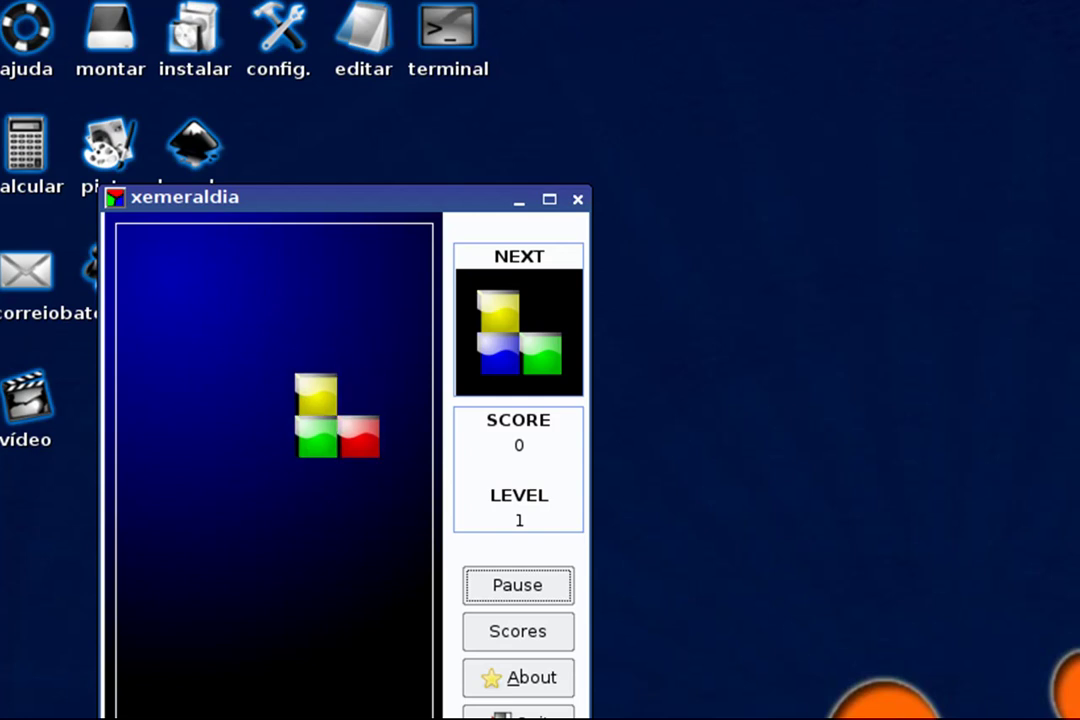
key("Up")
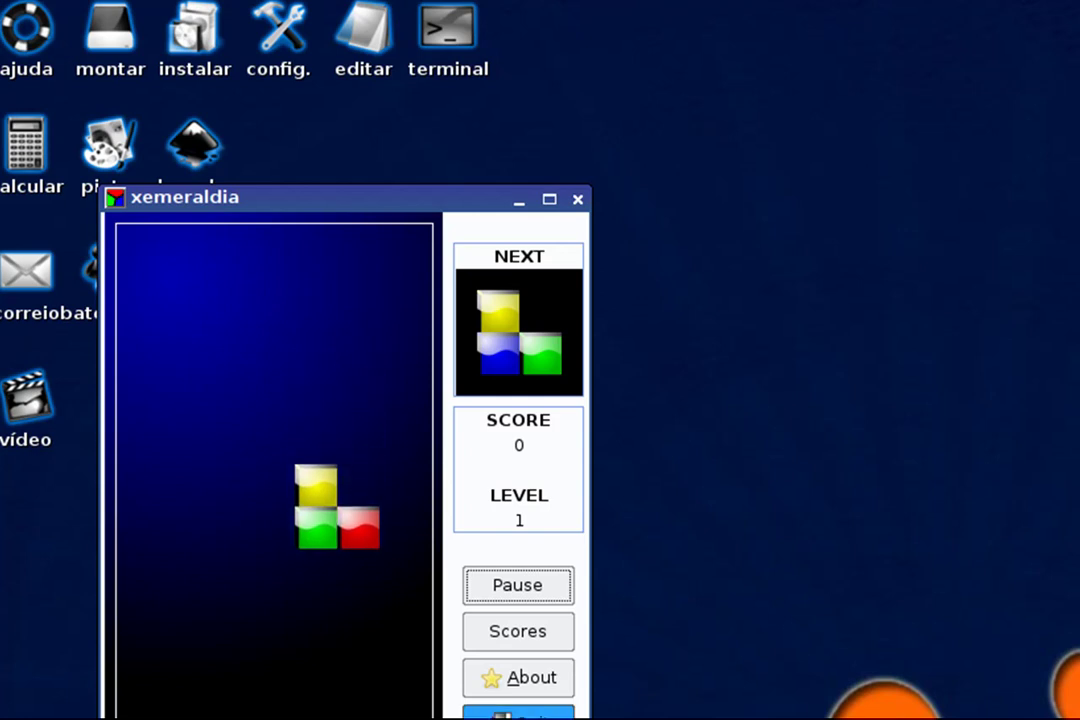
left_click(518, 712)
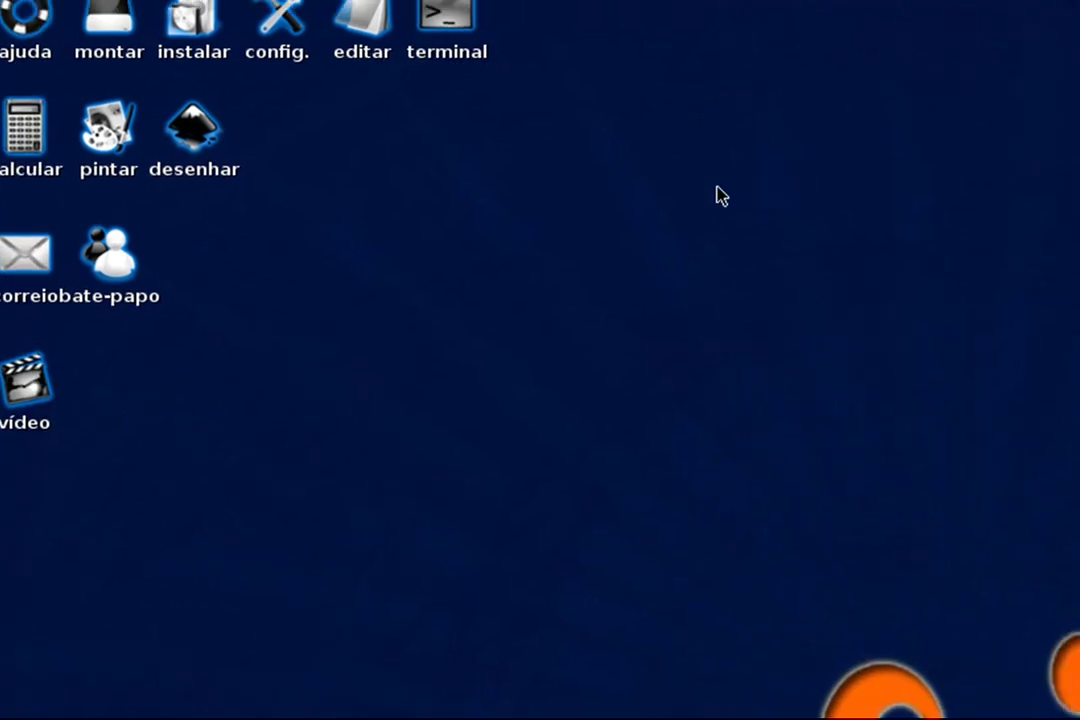
Step: Check the system's memory usage with the free command in a terminal and close the terminal
double_click(446, 29)
type("free")
key("Return")
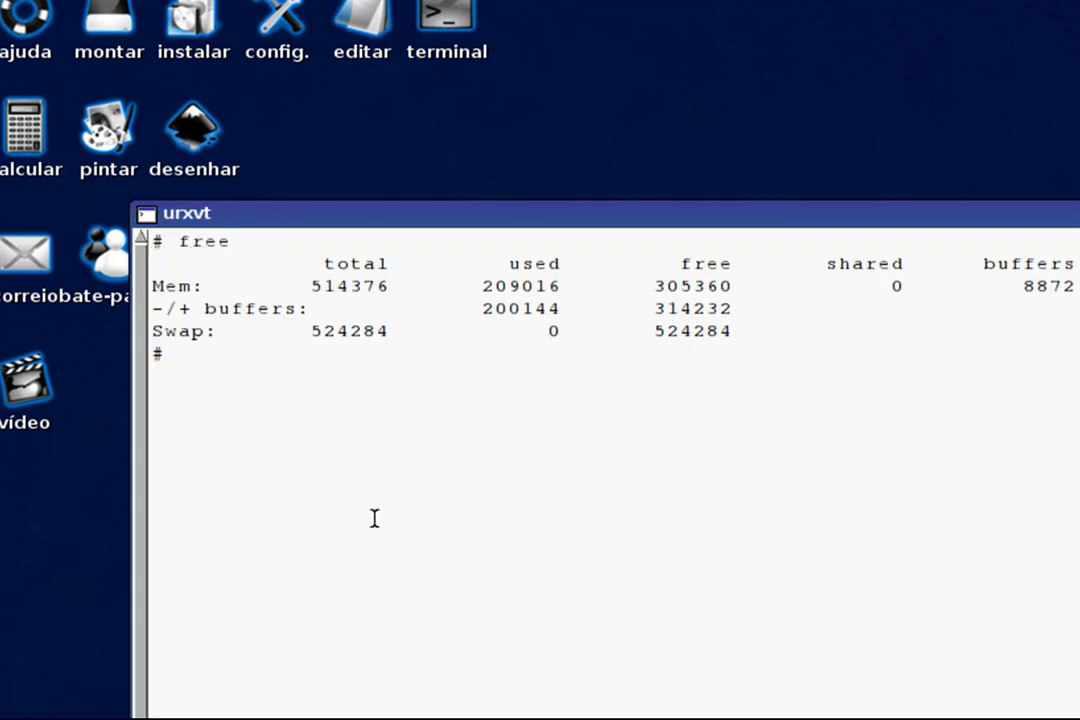
left_click_drag(476, 286, 572, 286)
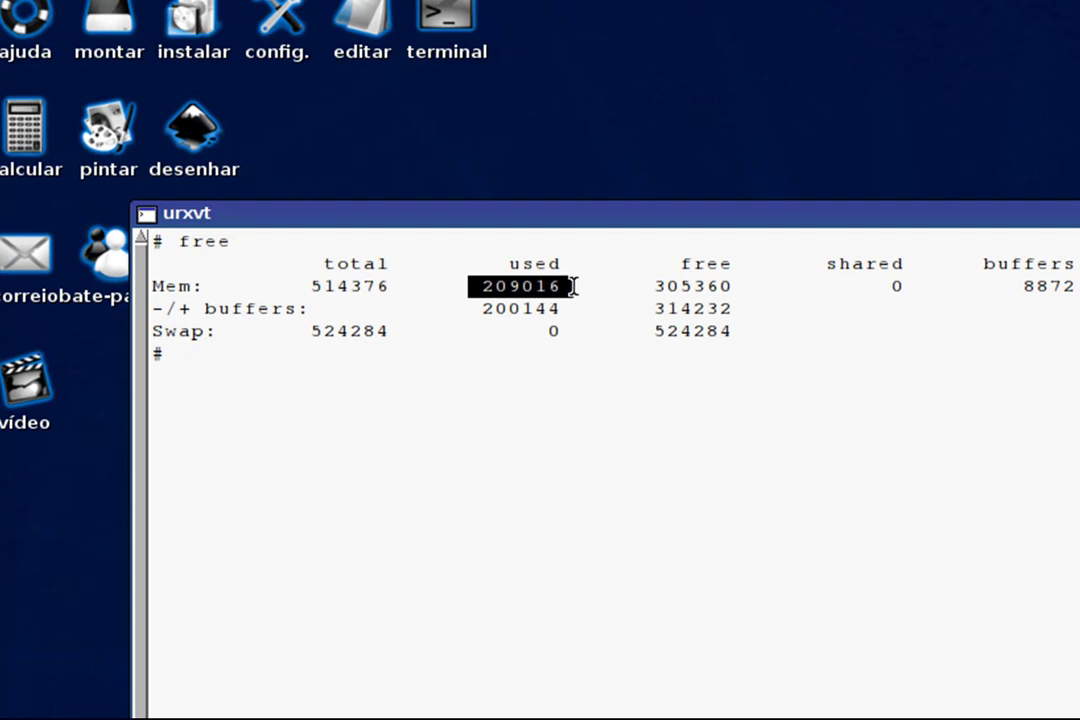
left_click(588, 476)
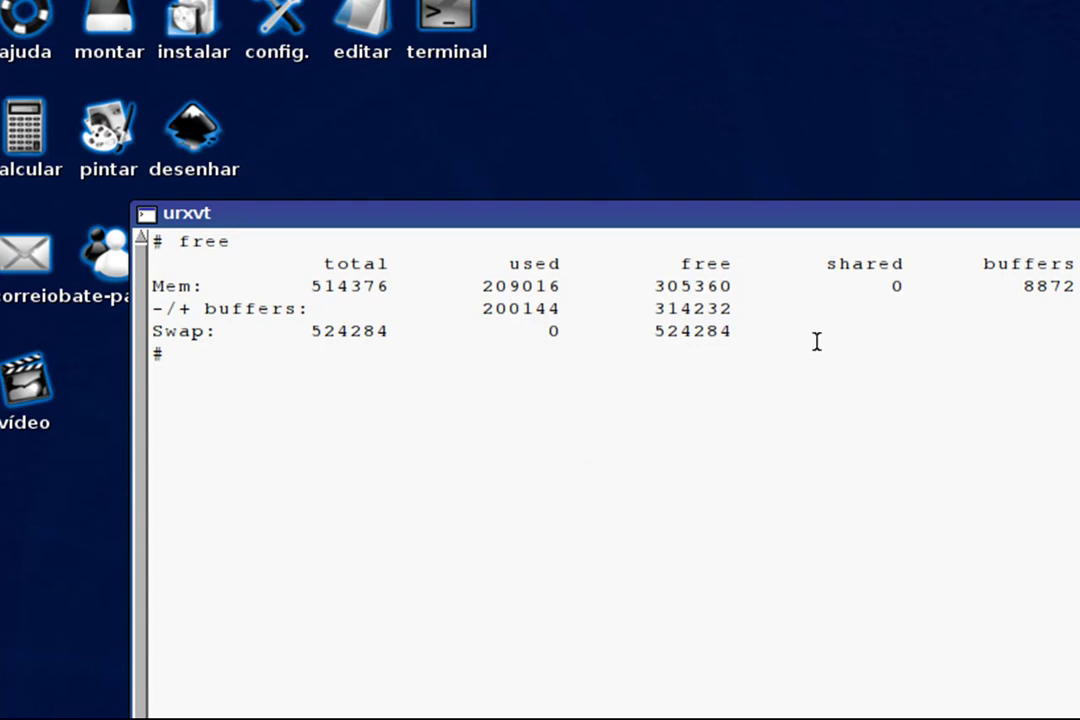
key("ctrl+d")
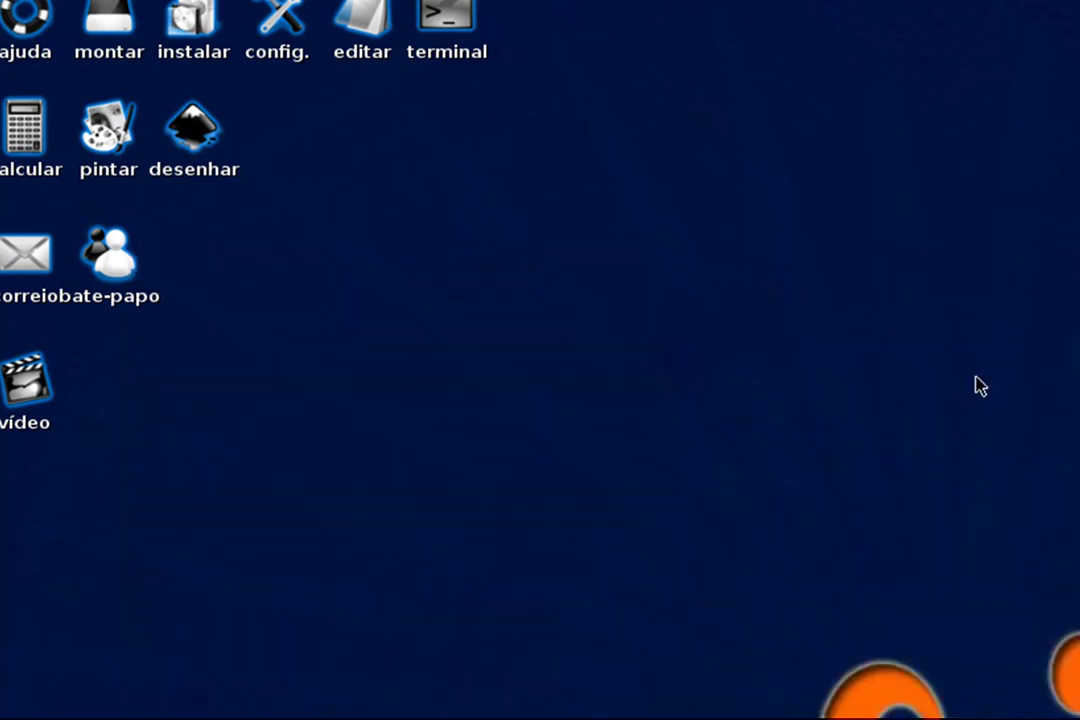